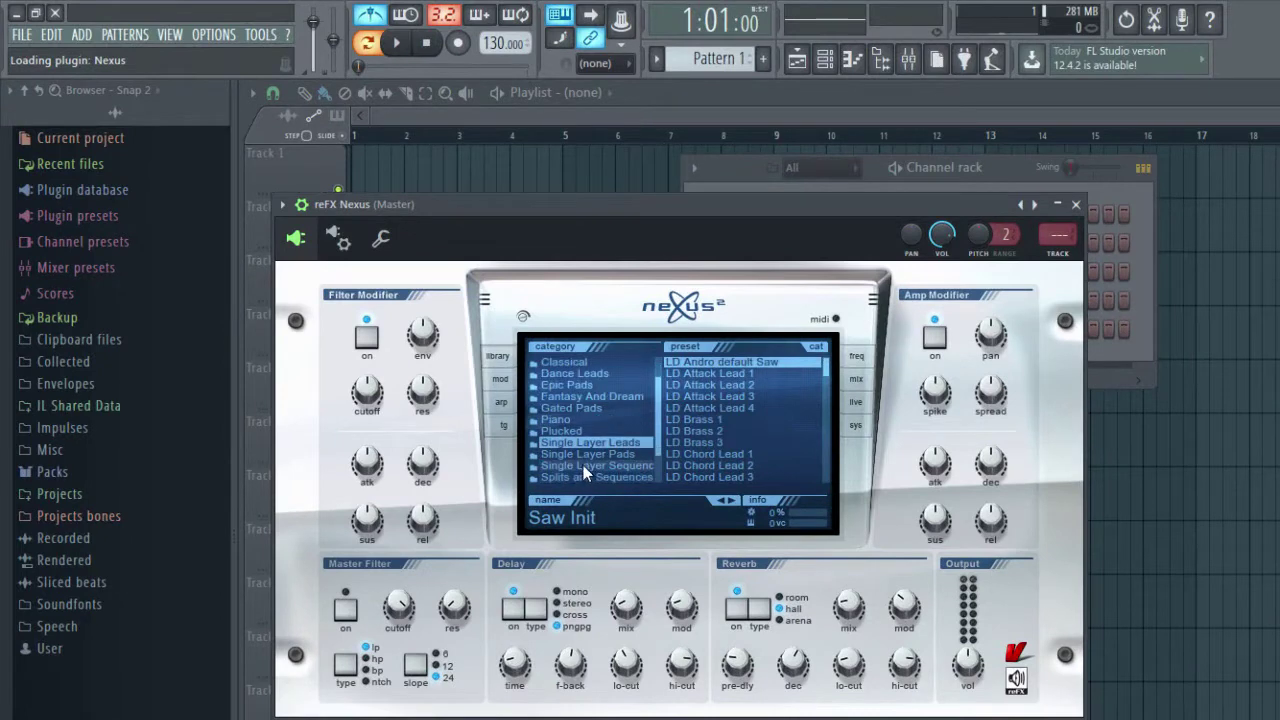
- Open the Single Layer Sequences category in Nexus and audition the presets AR Bullet Time B, AR Clockworks, AR Flangerpicks and AR Krystaline A
click(587, 466)
click(698, 430)
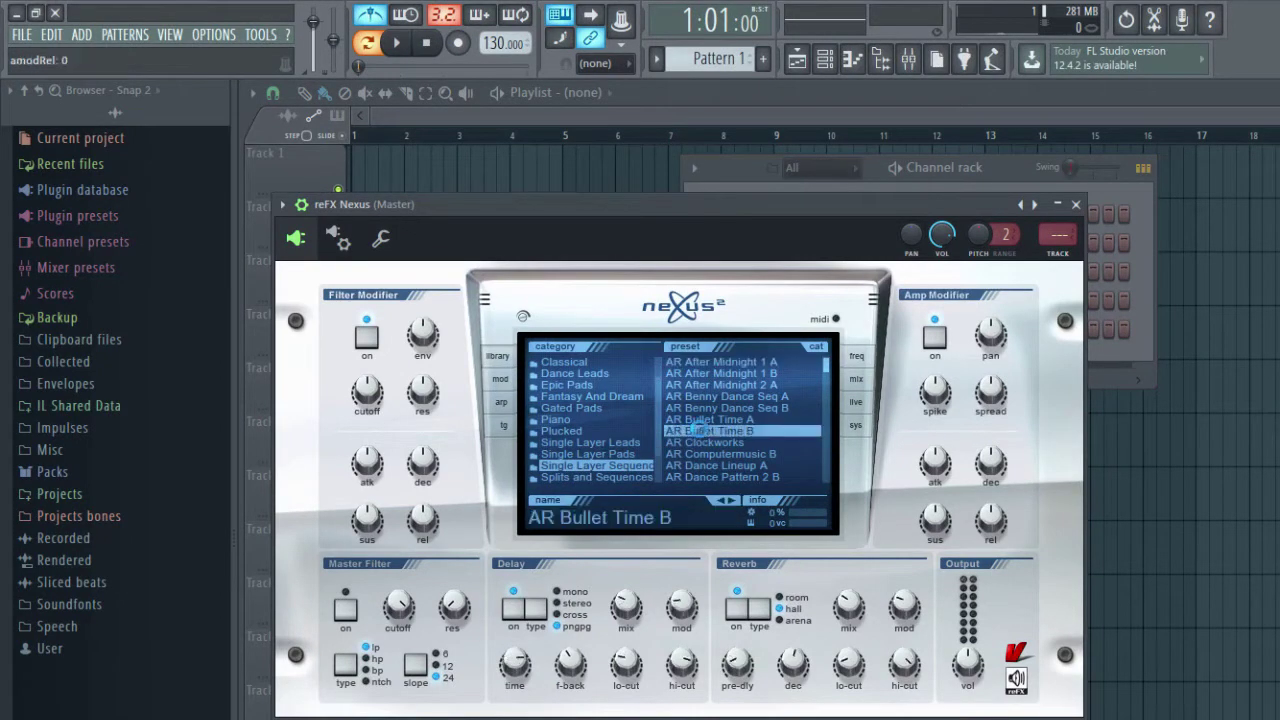
scroll(729, 439, down, 2)
click(727, 397)
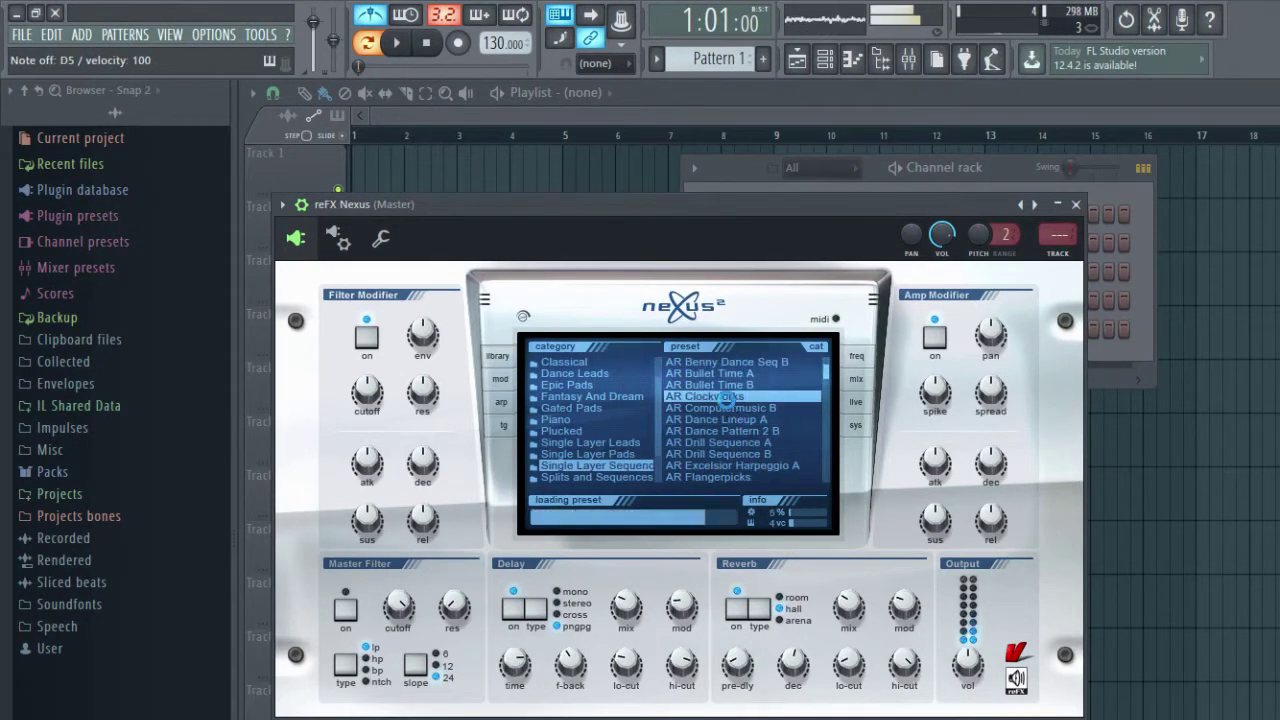
scroll(729, 436, down, 2)
click(729, 434)
scroll(729, 440, down, 2)
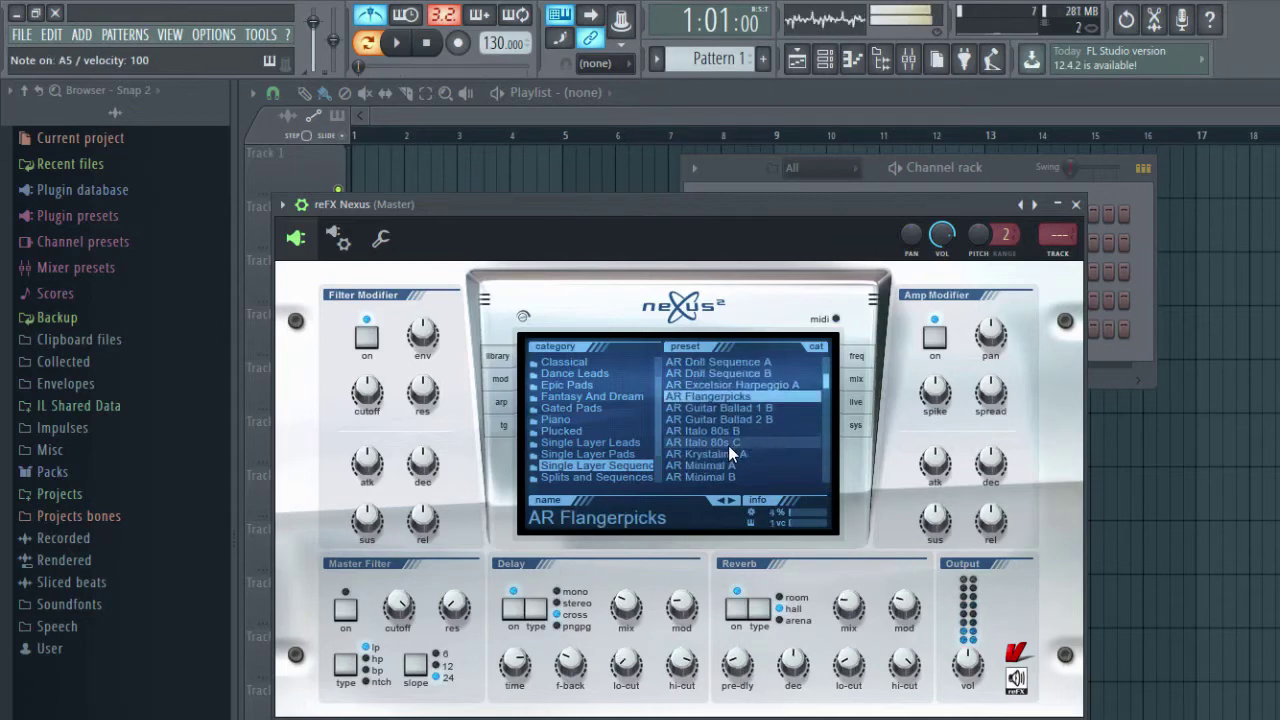
click(728, 445)
click(722, 455)
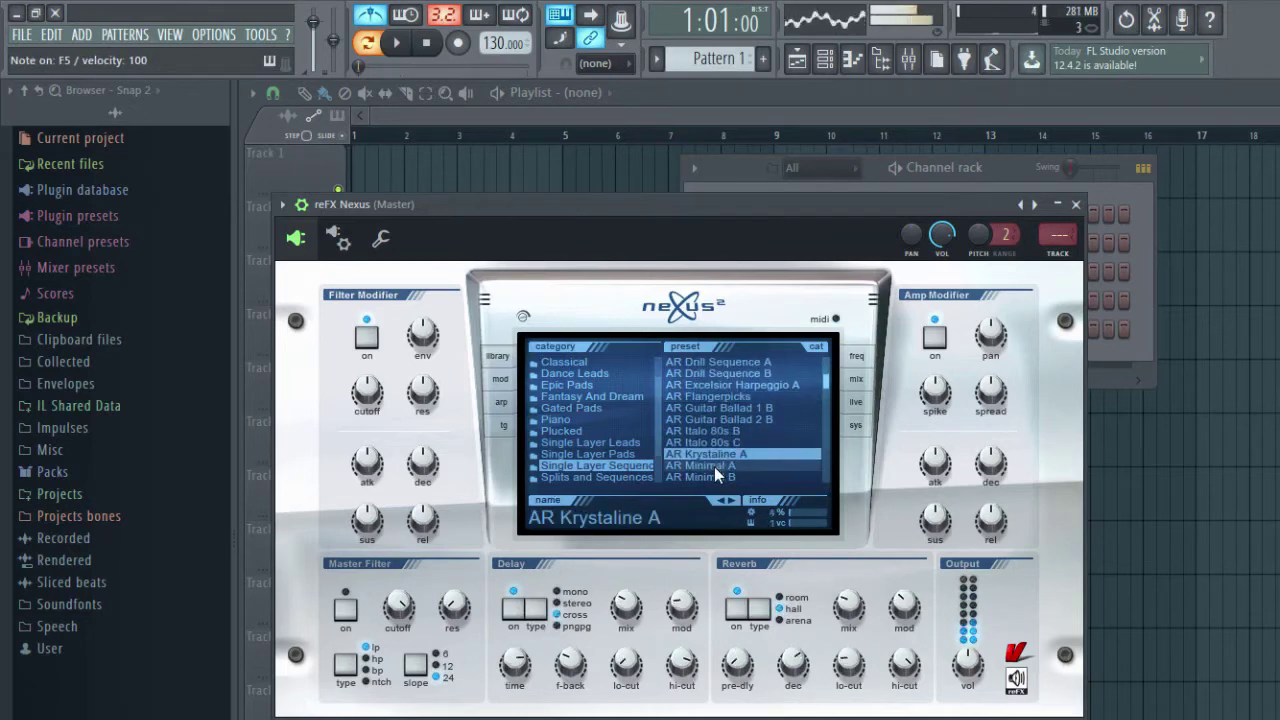
- Audition the presets AR Minimal A, AR Excelsior Harpeggio A and AR Bullet Time A in the same category
scroll(725, 436, up, 4)
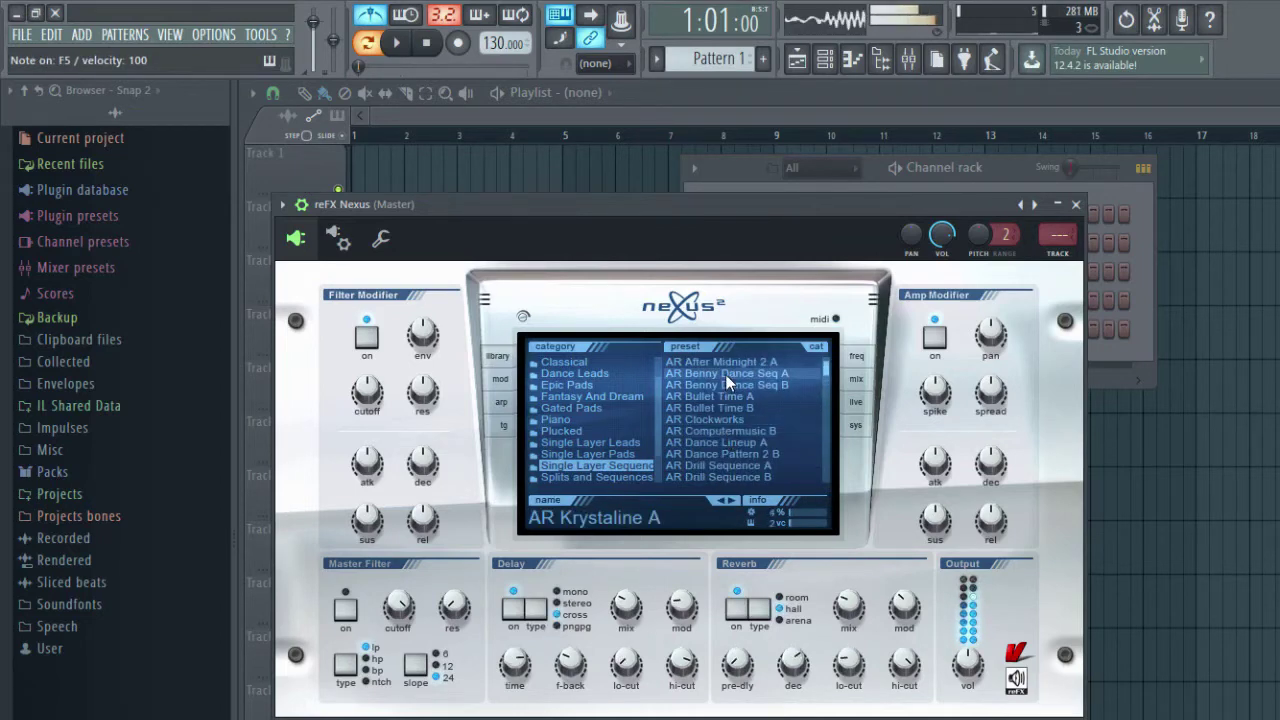
scroll(728, 410, down, 3)
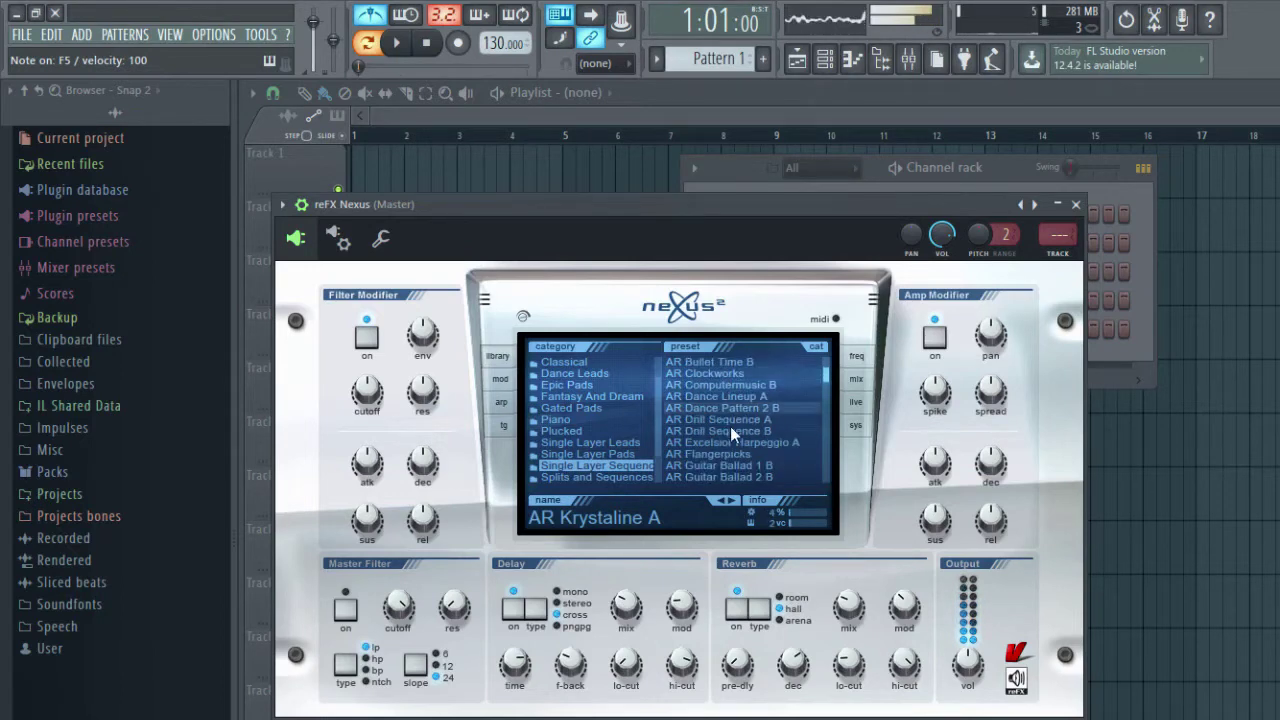
click(722, 466)
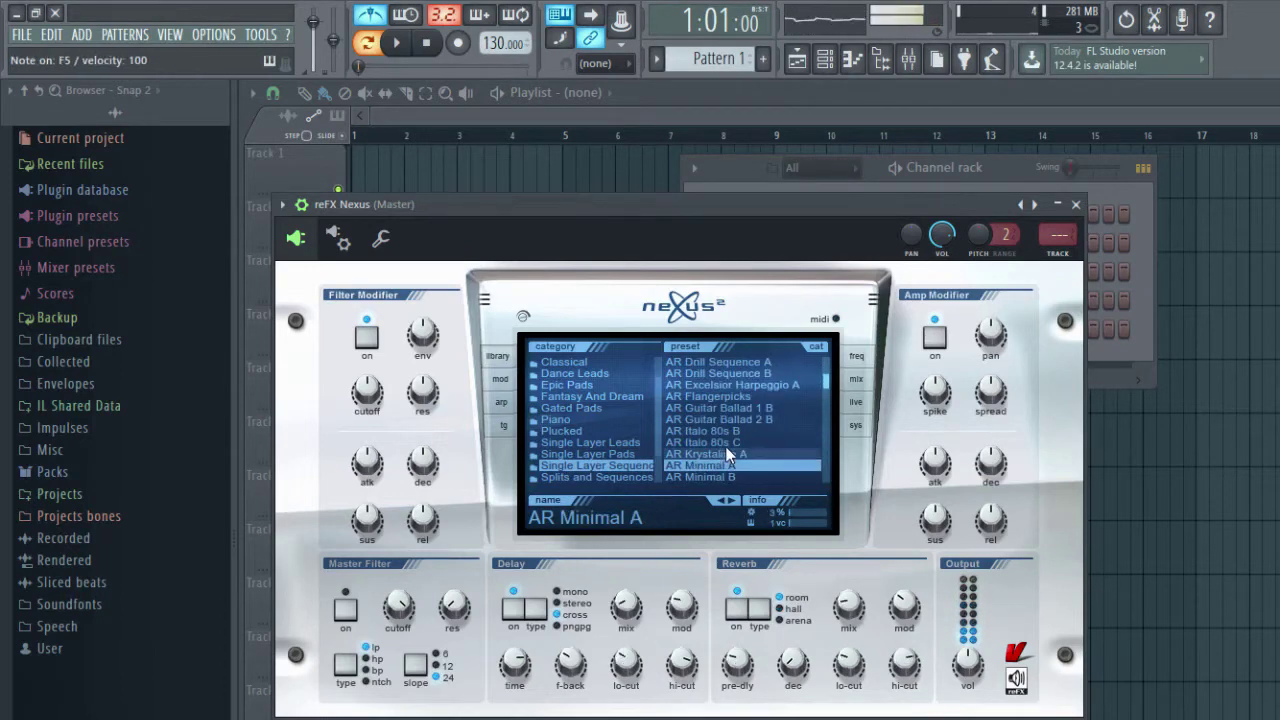
click(732, 384)
scroll(728, 408, up, 3)
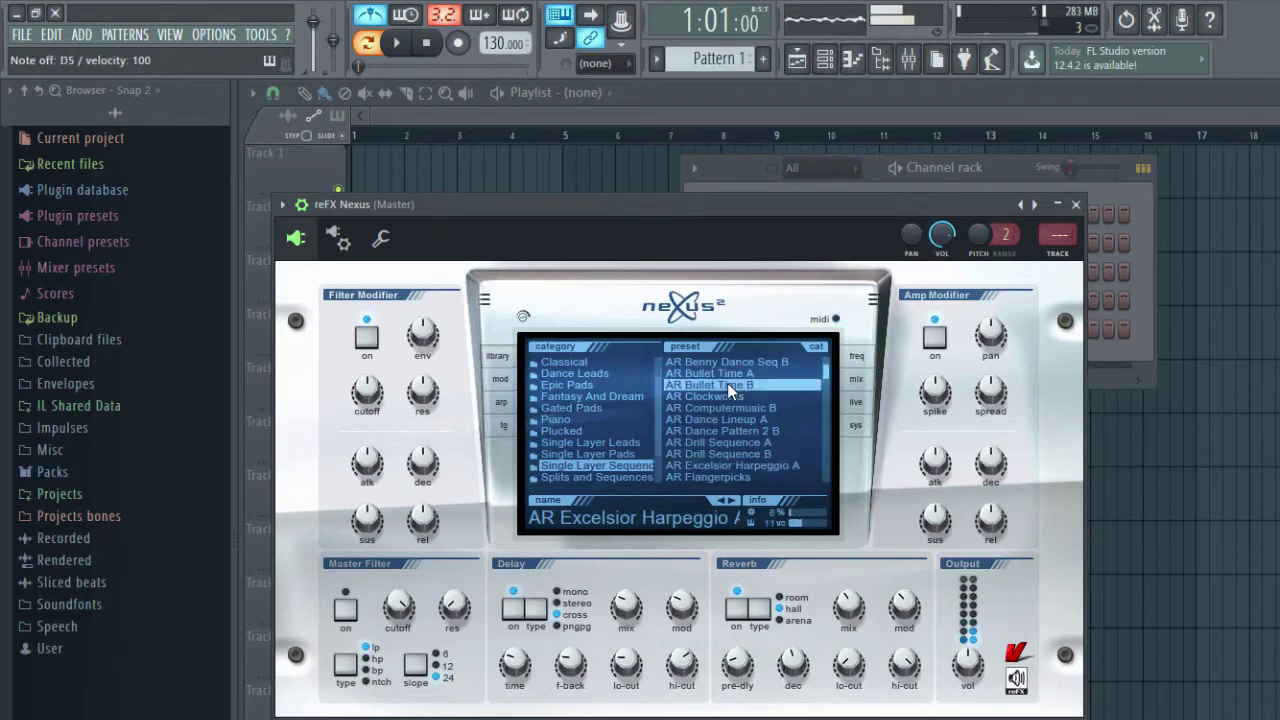
click(720, 396)
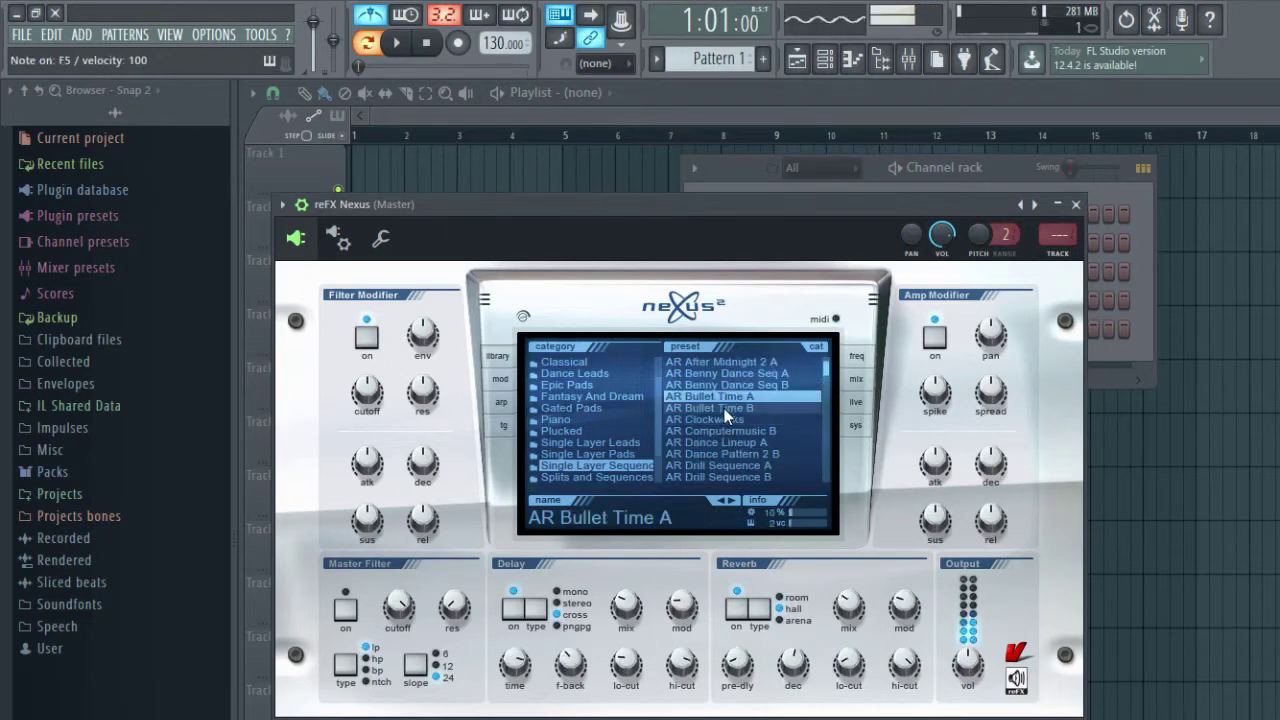
- Audition the sequence presets AR Till I Come B and AR Two Finger Madness further down the list
scroll(720, 395, down, 4)
scroll(710, 430, down, 3)
click(701, 467)
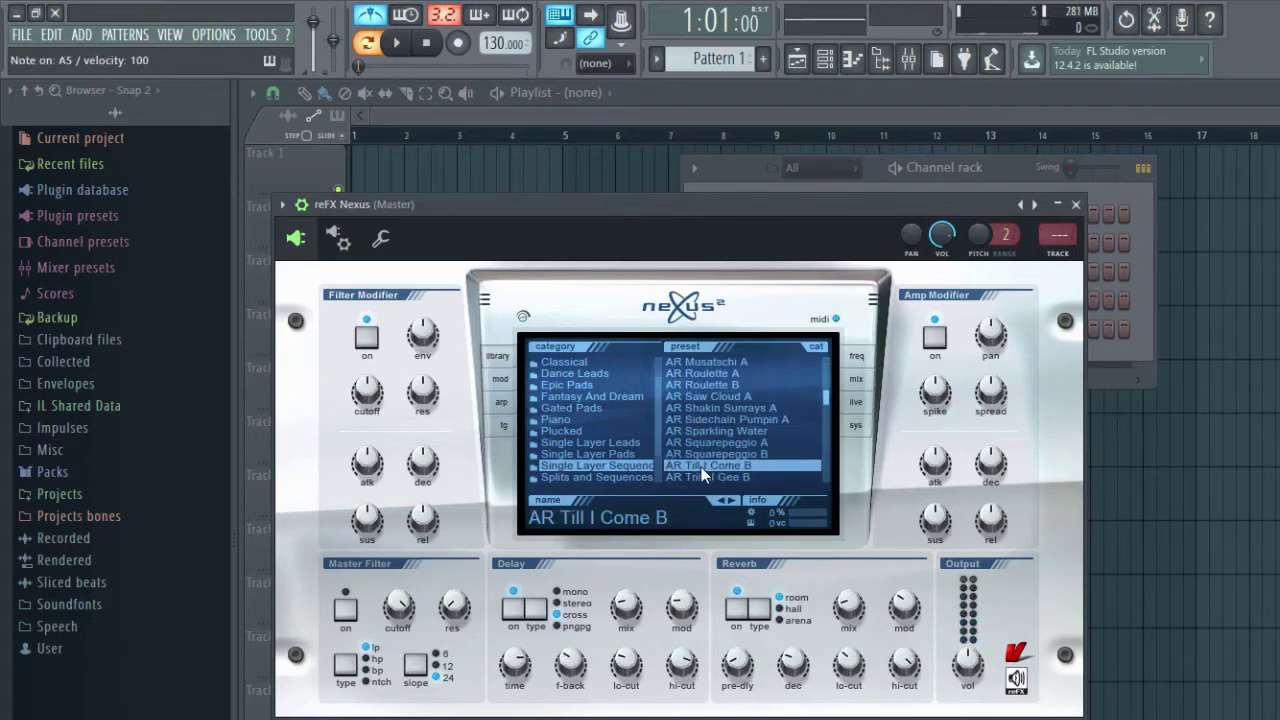
scroll(701, 460, down, 2)
click(706, 444)
scroll(707, 446, up, 1)
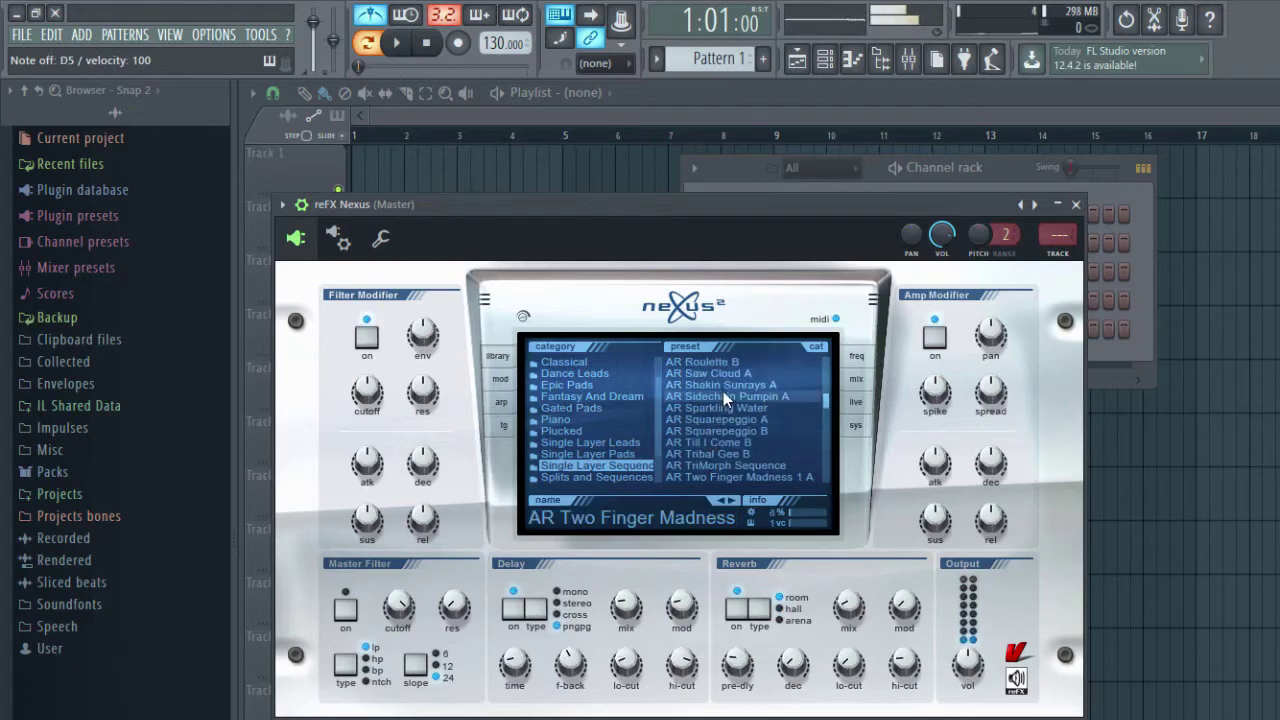
- Audition further sequence presets, including AR Roulette B, AR Saw Cloud A and AR Musatschi A
click(722, 388)
scroll(722, 395, up, 1)
click(718, 407)
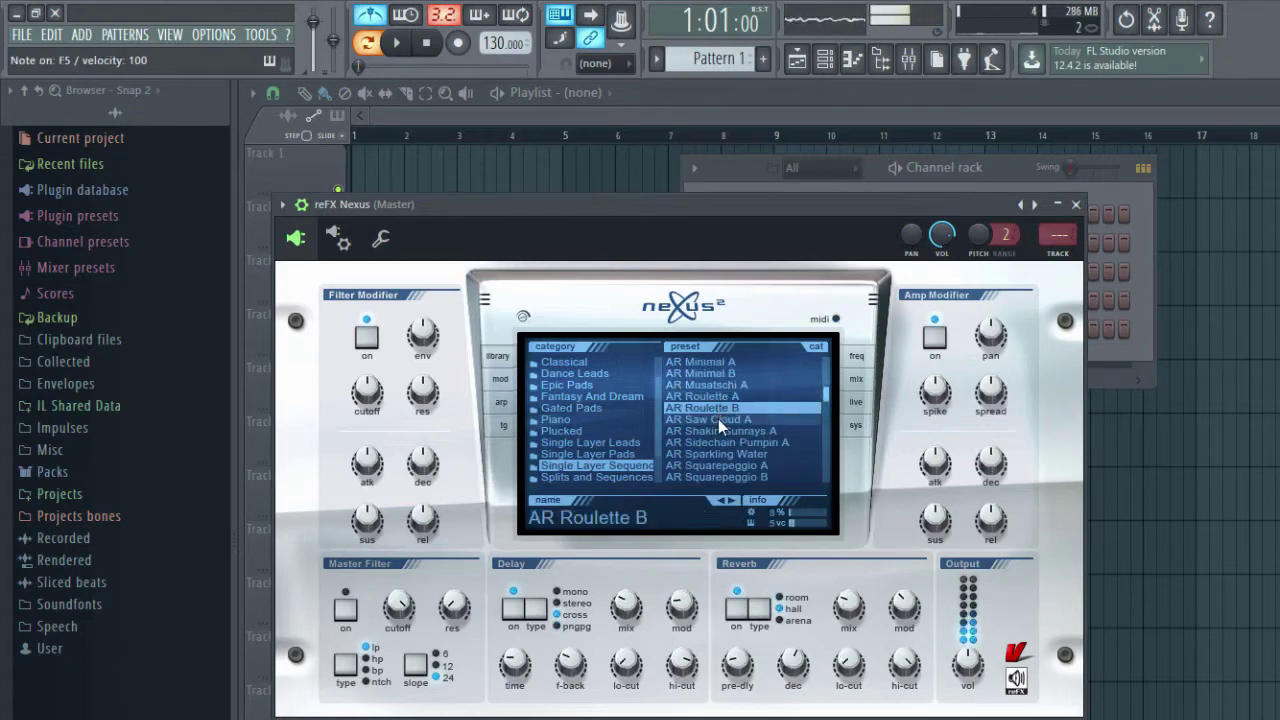
click(718, 419)
click(712, 385)
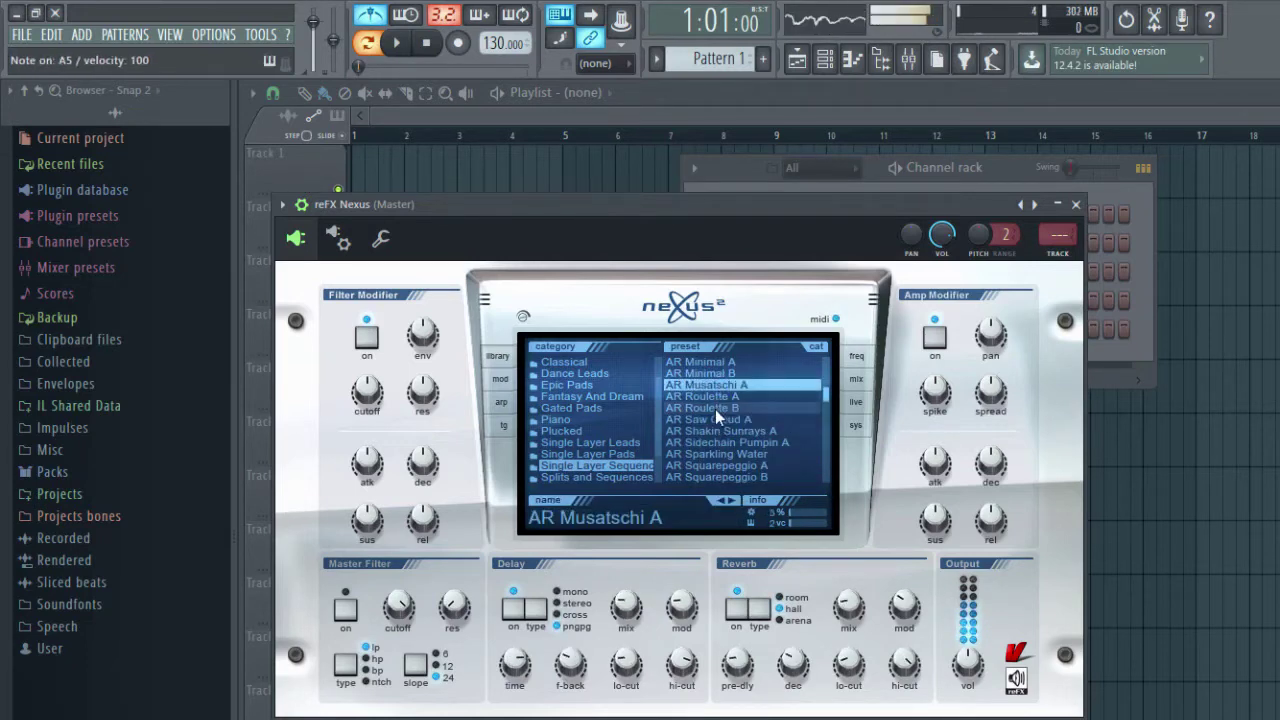
- Load the preset AR Krystaline A and close the Nexus plugin window
scroll(712, 420, up, 1)
click(711, 421)
click(716, 409)
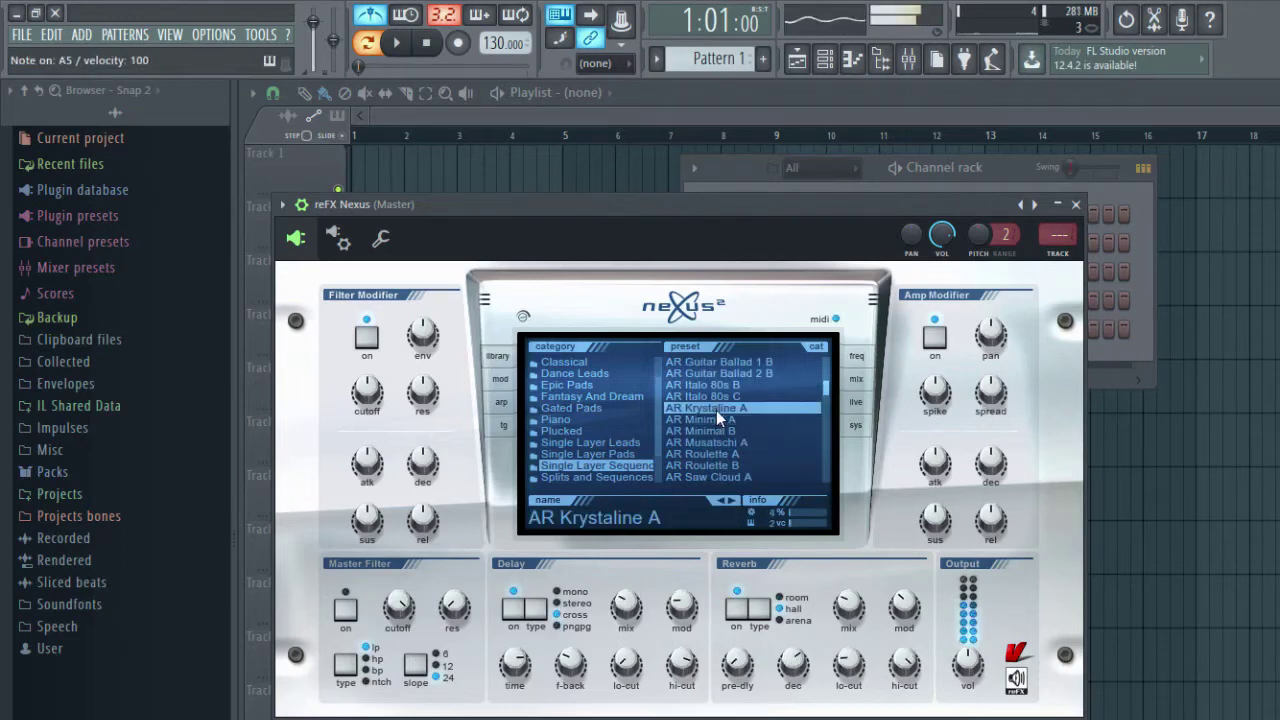
click(1075, 205)
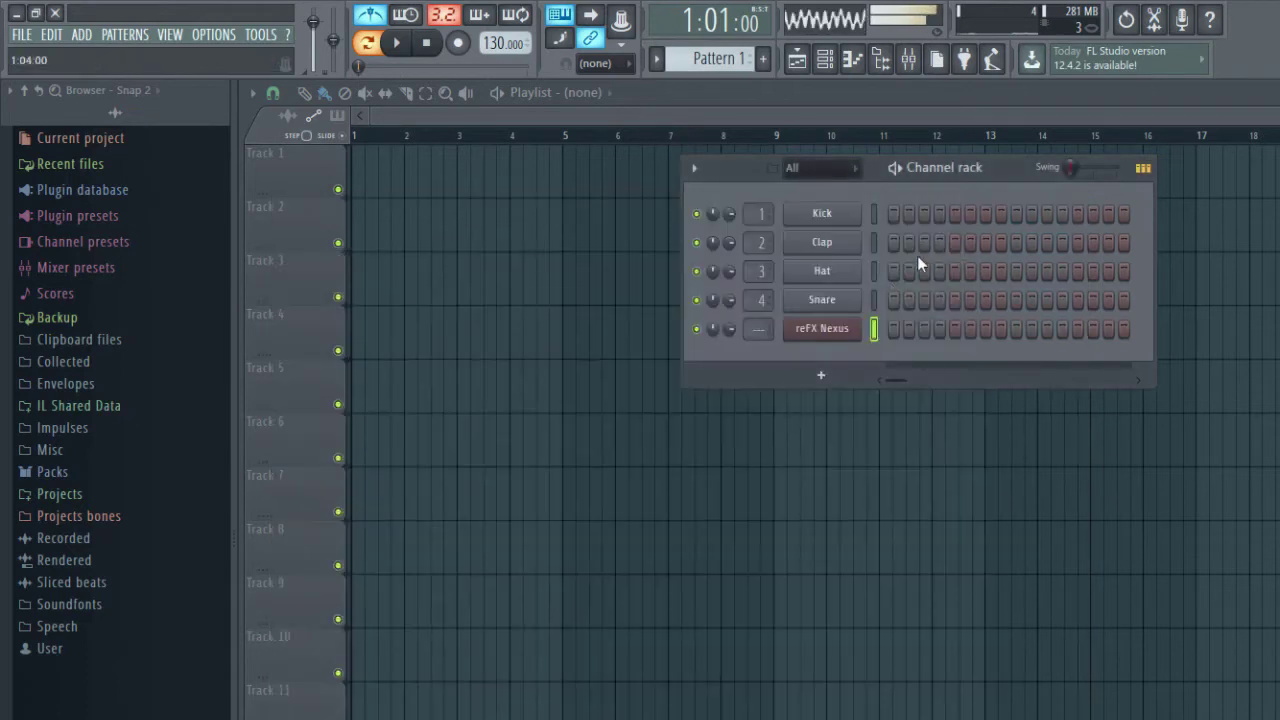
- Open the piano roll of the reFX Nexus channel and stop playback
key(space)
right_click(824, 340)
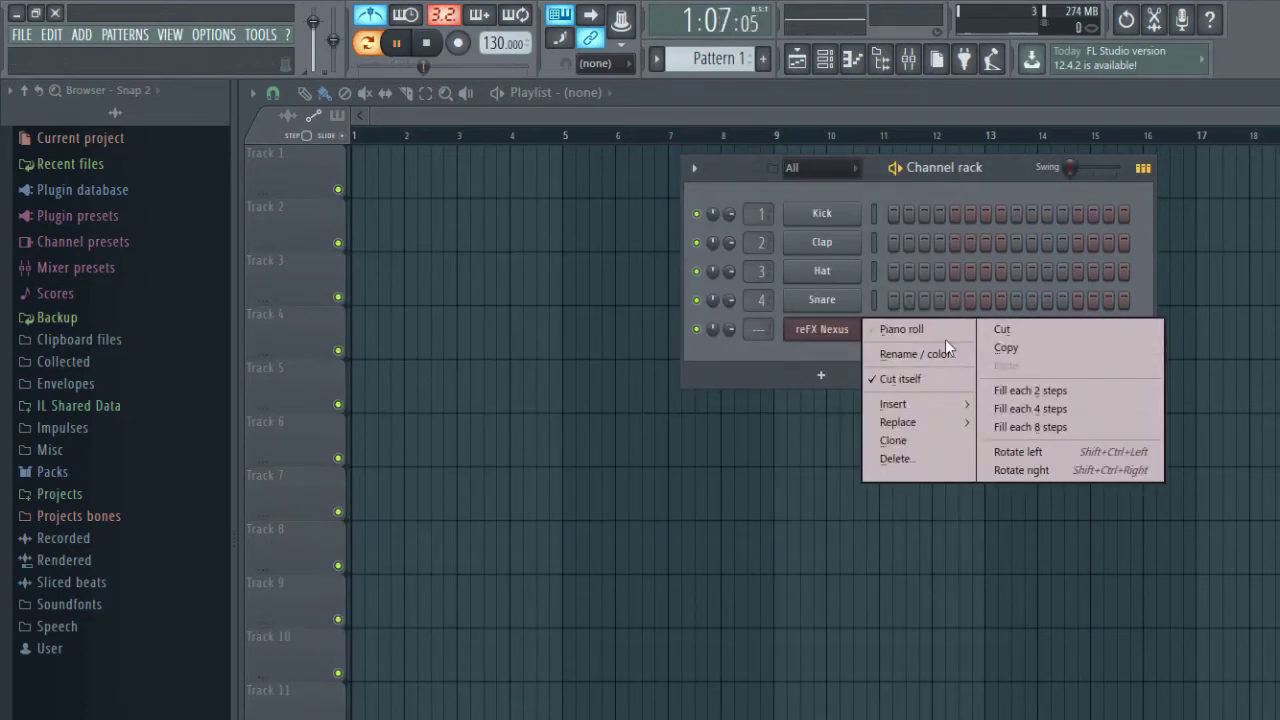
click(835, 330)
key(space)
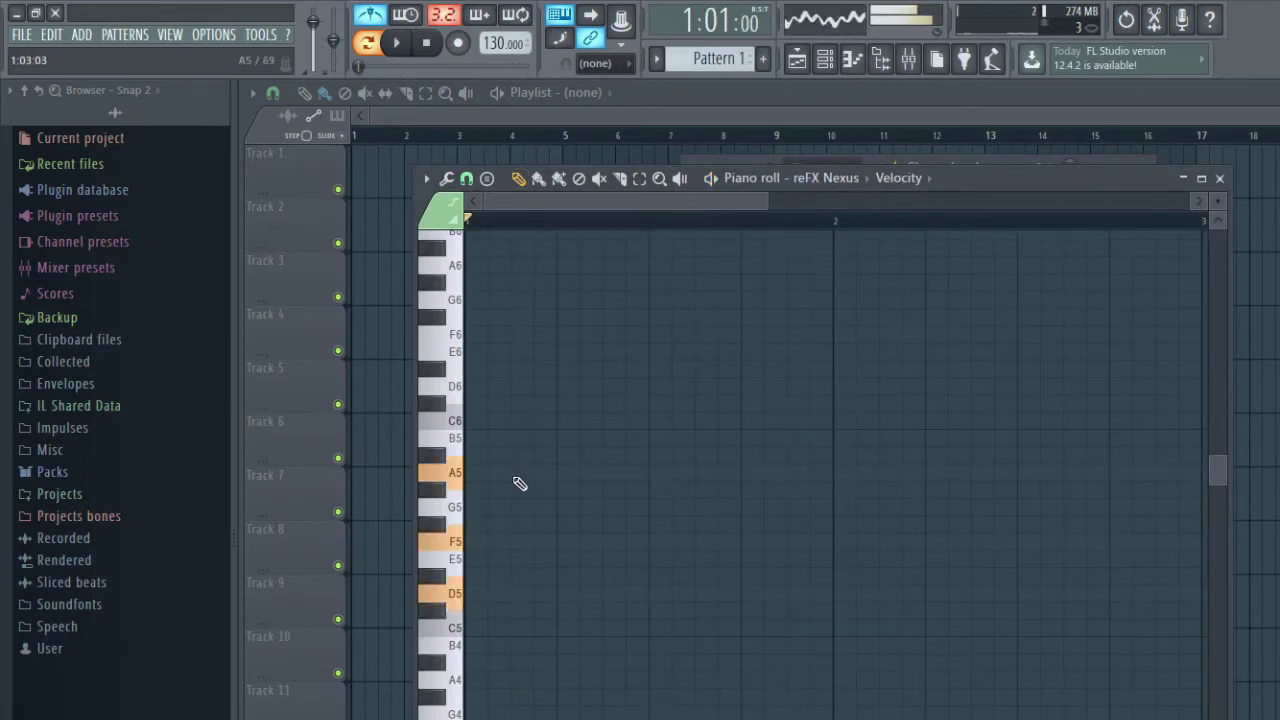
- Draw a one-bar chord of A5, F5 and D5 at the start of bar 1 and play it back
drag(514, 479, 382, 479)
key(space)
key(space)
mouse_move(505, 473)
mouse_down()
mouse_move(873, 494)
mouse_move(834, 501)
mouse_up()
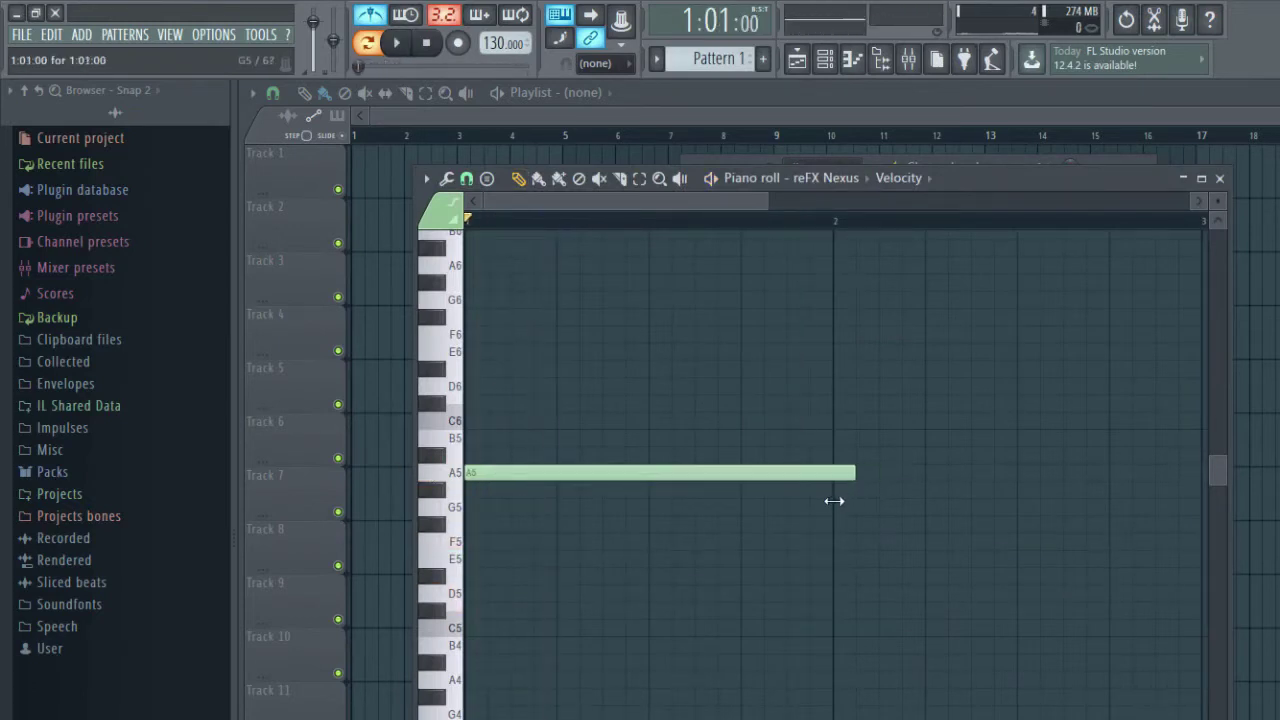
drag(514, 541, 386, 551)
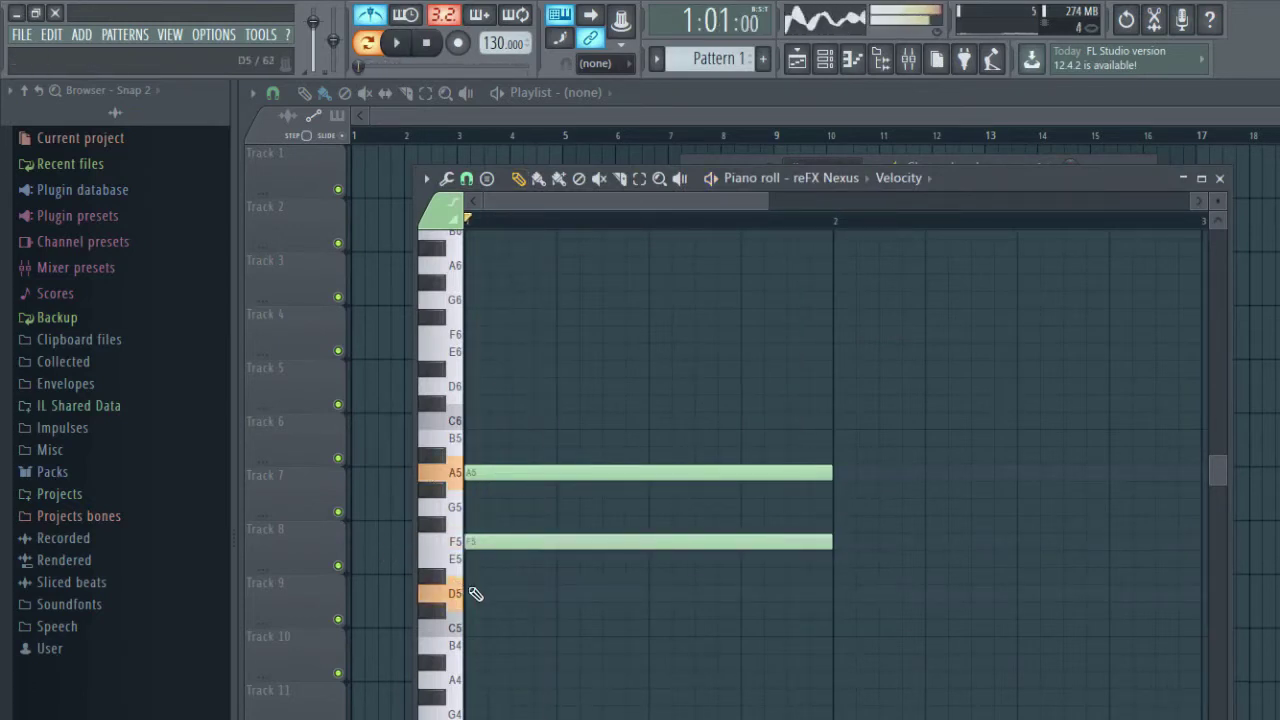
drag(471, 594, 411, 600)
key(space)
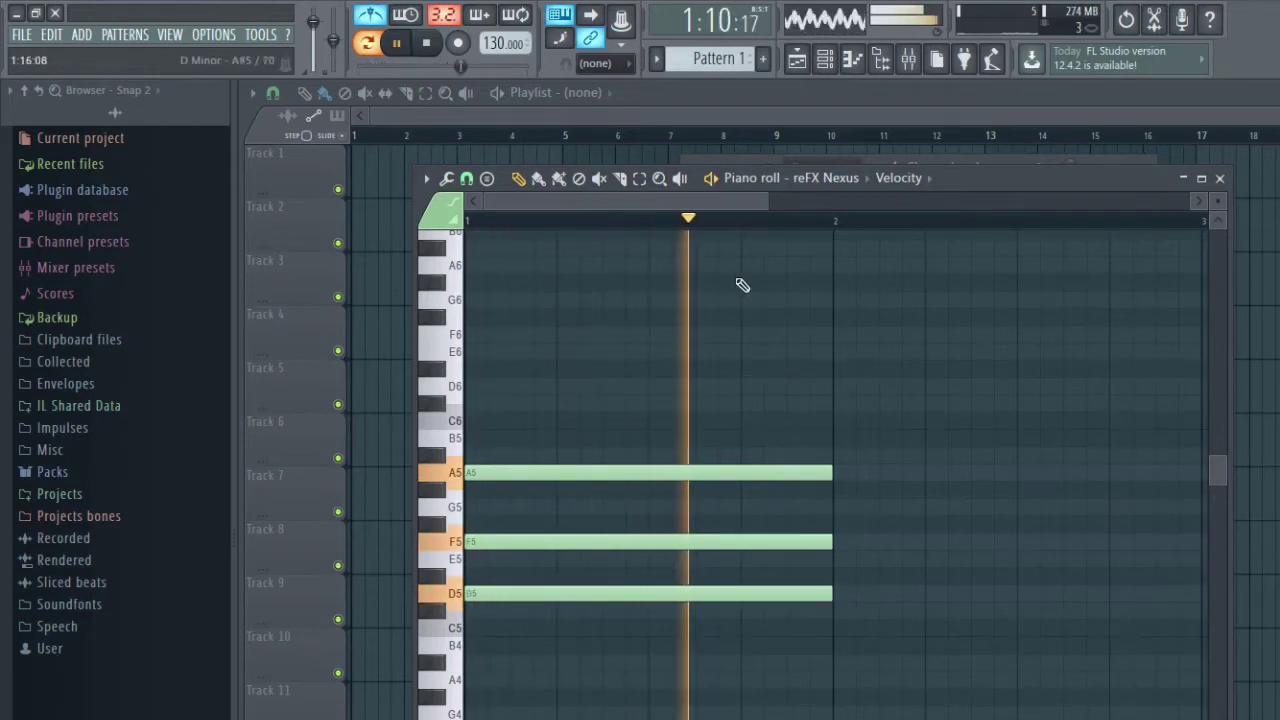
- Stop playback and stretch the A5, F5 and D5 notes together so they end at the start of bar 3
drag(690, 208, 722, 217)
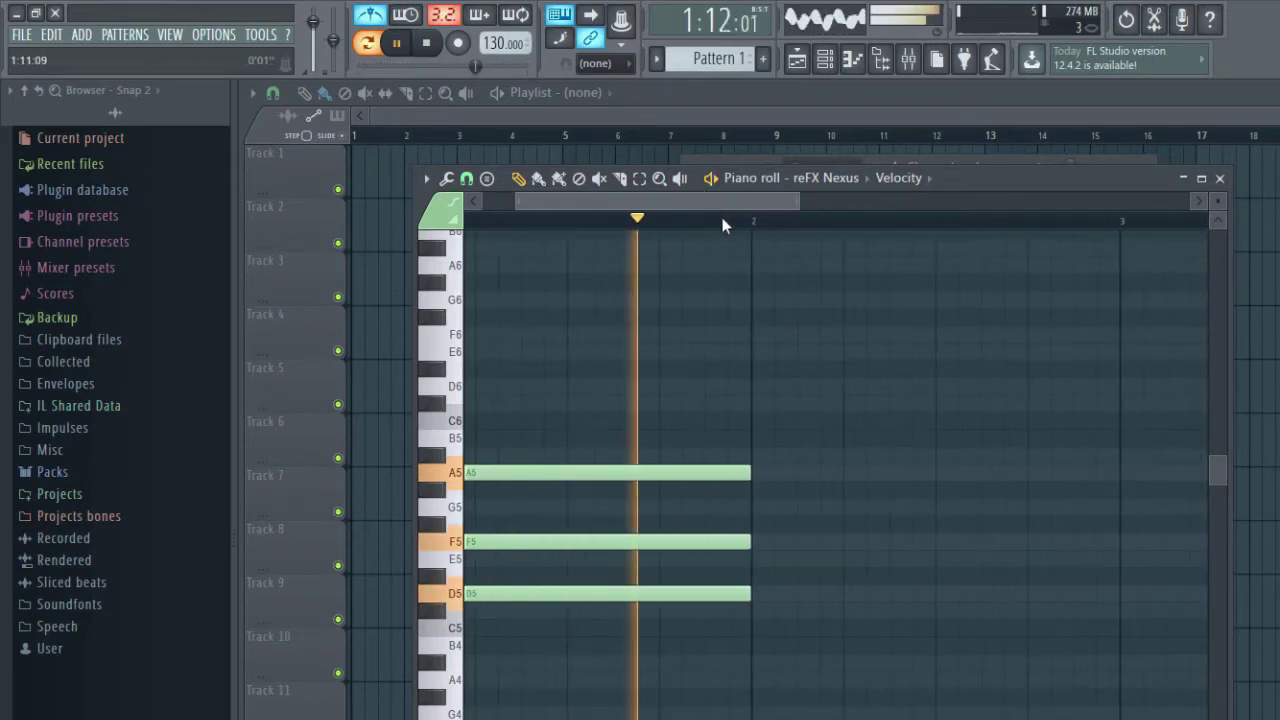
drag(798, 204, 1190, 204)
key(space)
drag(523, 391, 591, 680)
drag(612, 532, 764, 556)
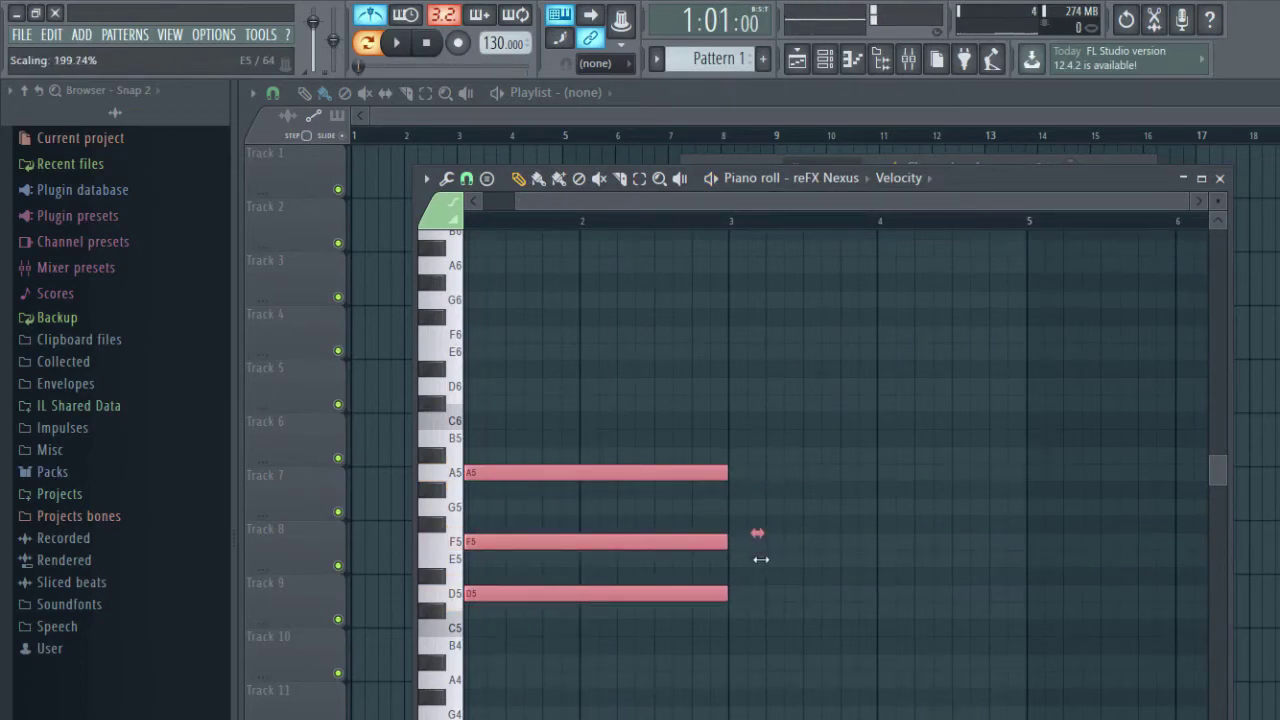
drag(761, 559, 755, 570)
click(761, 642)
- Add a two-bar chord of G5, E5 and C5 at bar 3, play the pattern and close the piano roll
key(space)
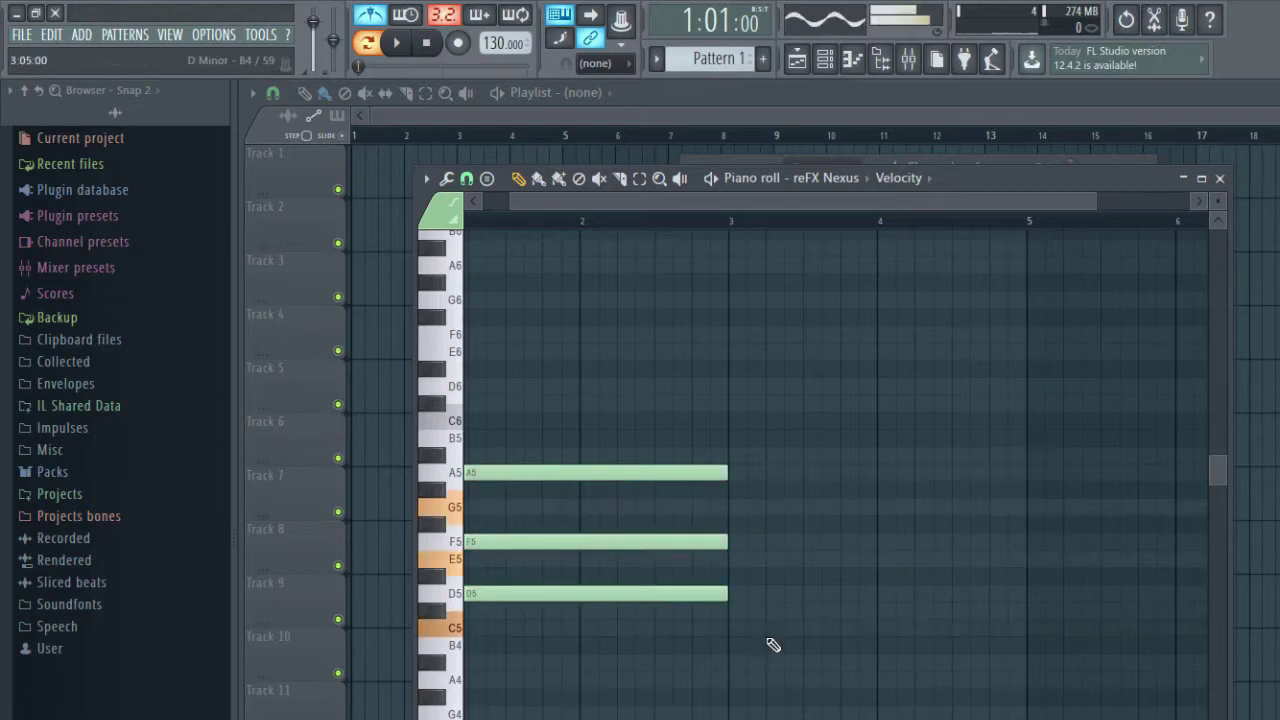
click(741, 509)
click(737, 560)
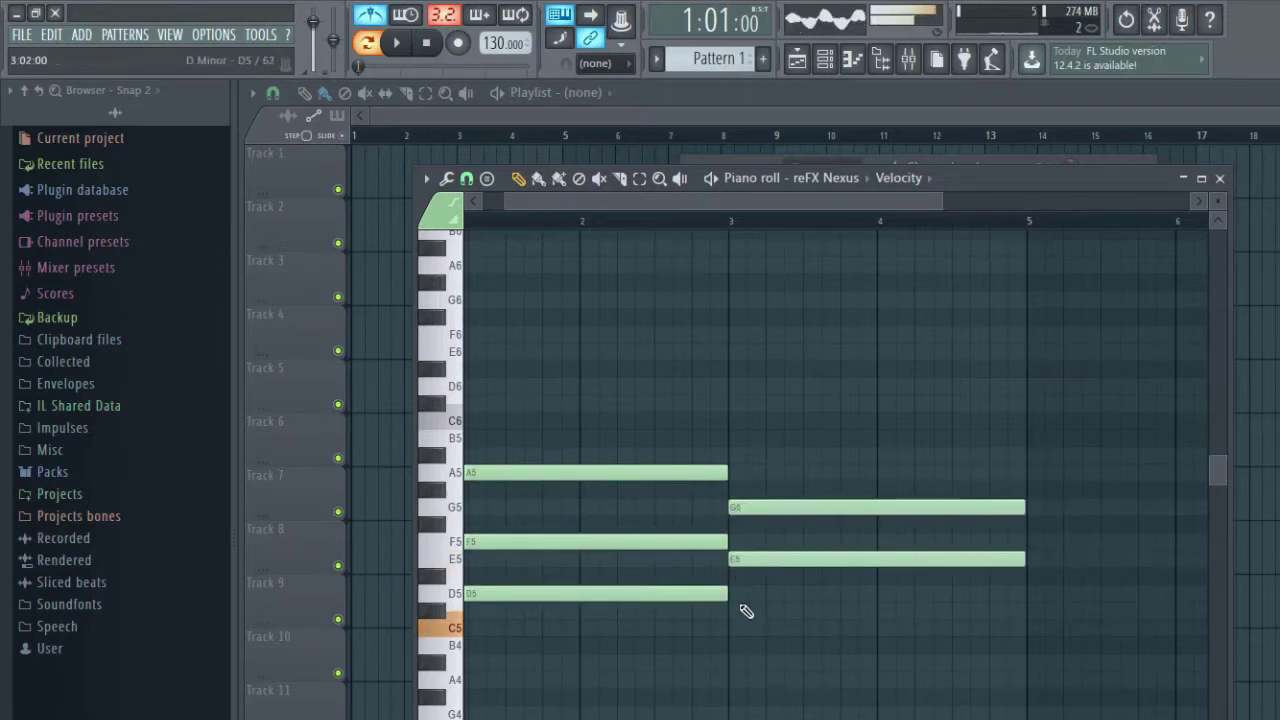
click(732, 628)
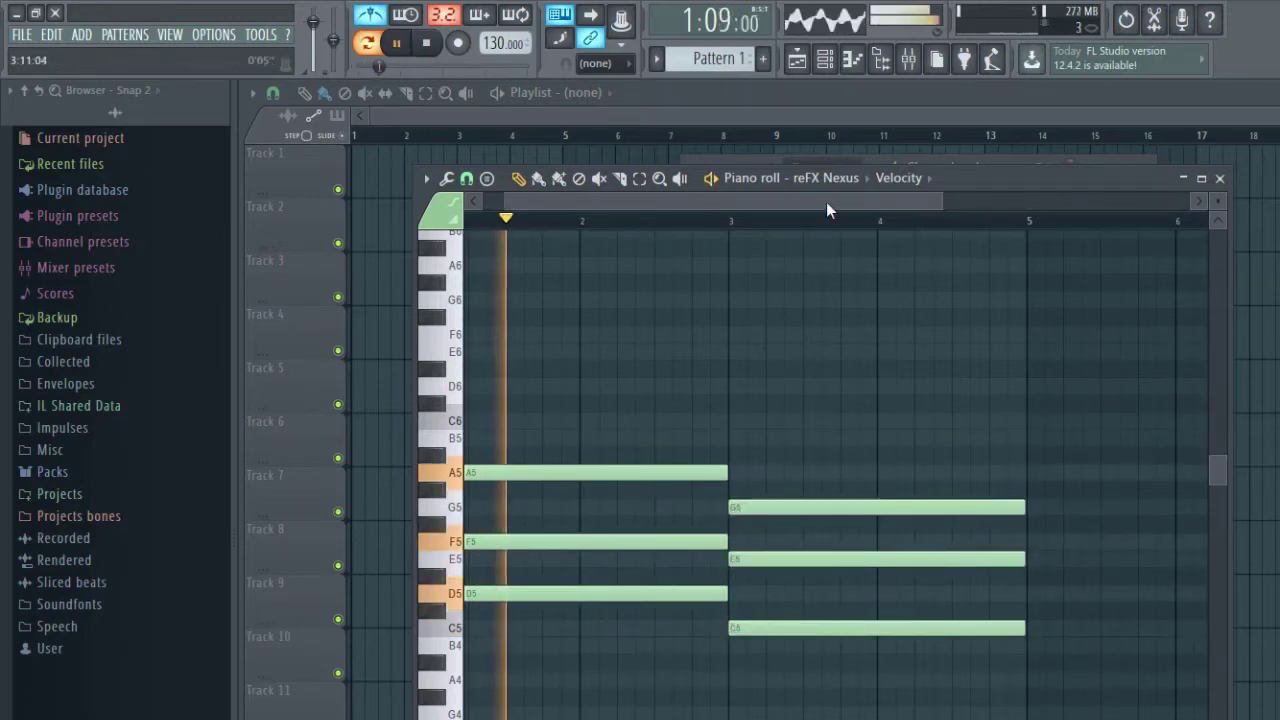
drag(827, 203, 712, 209)
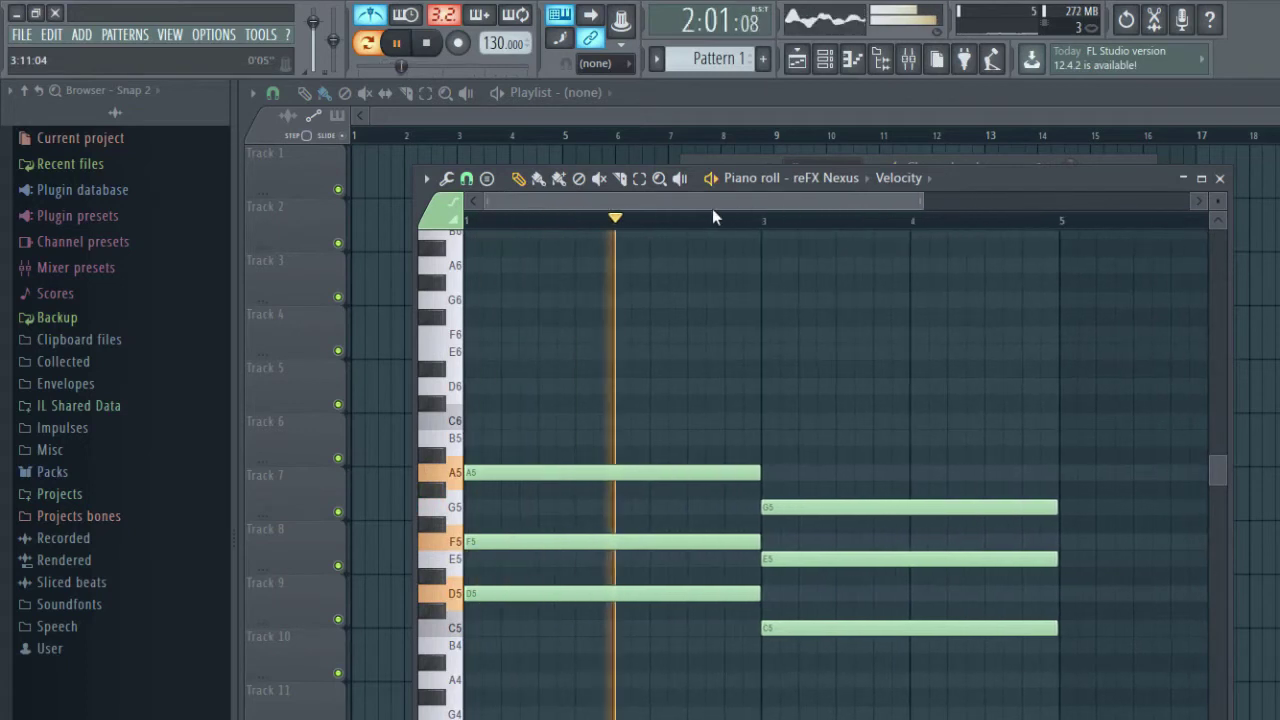
click(1221, 179)
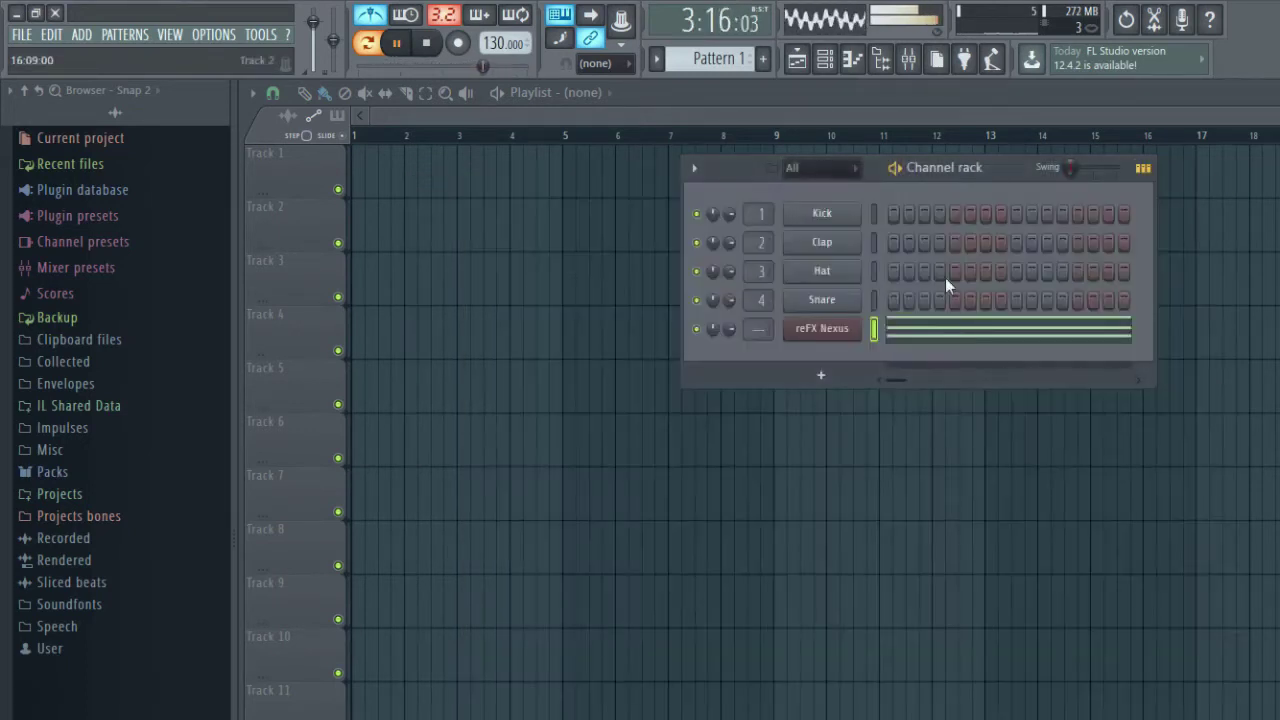
- Set the Kick sample's Pogo effect to 63% and close its channel settings
click(848, 219)
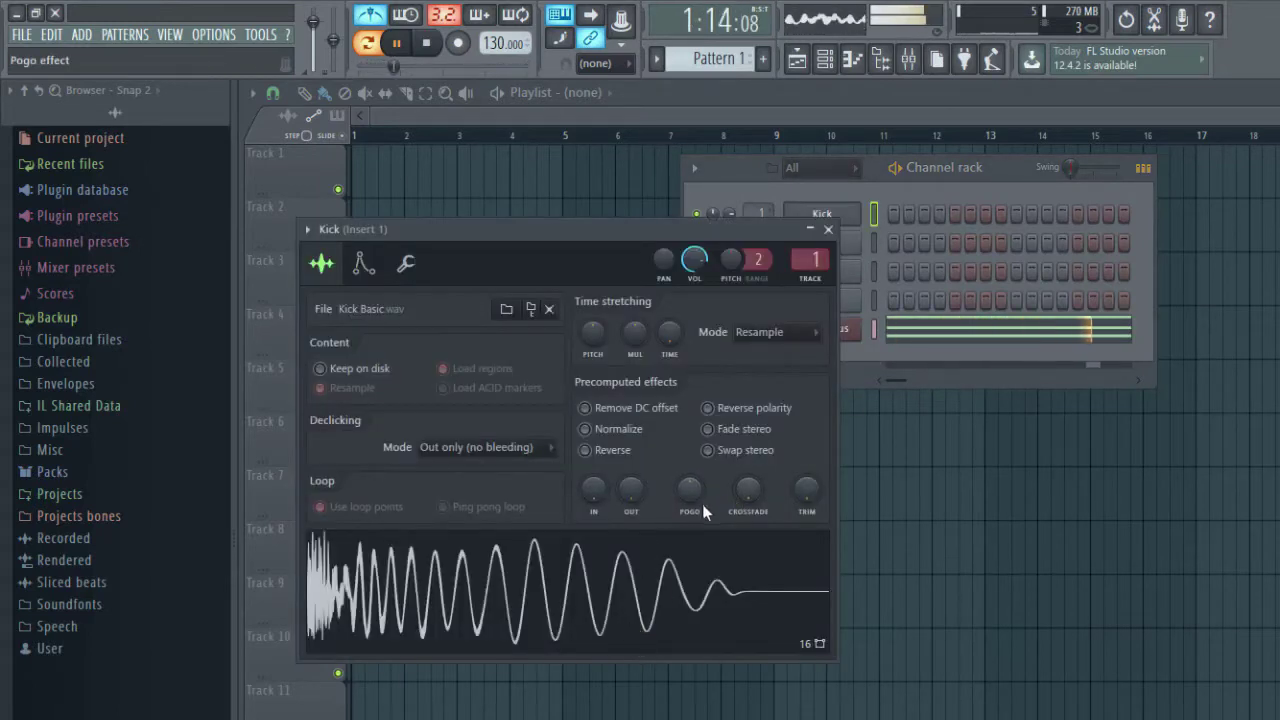
drag(702, 504, 702, 480)
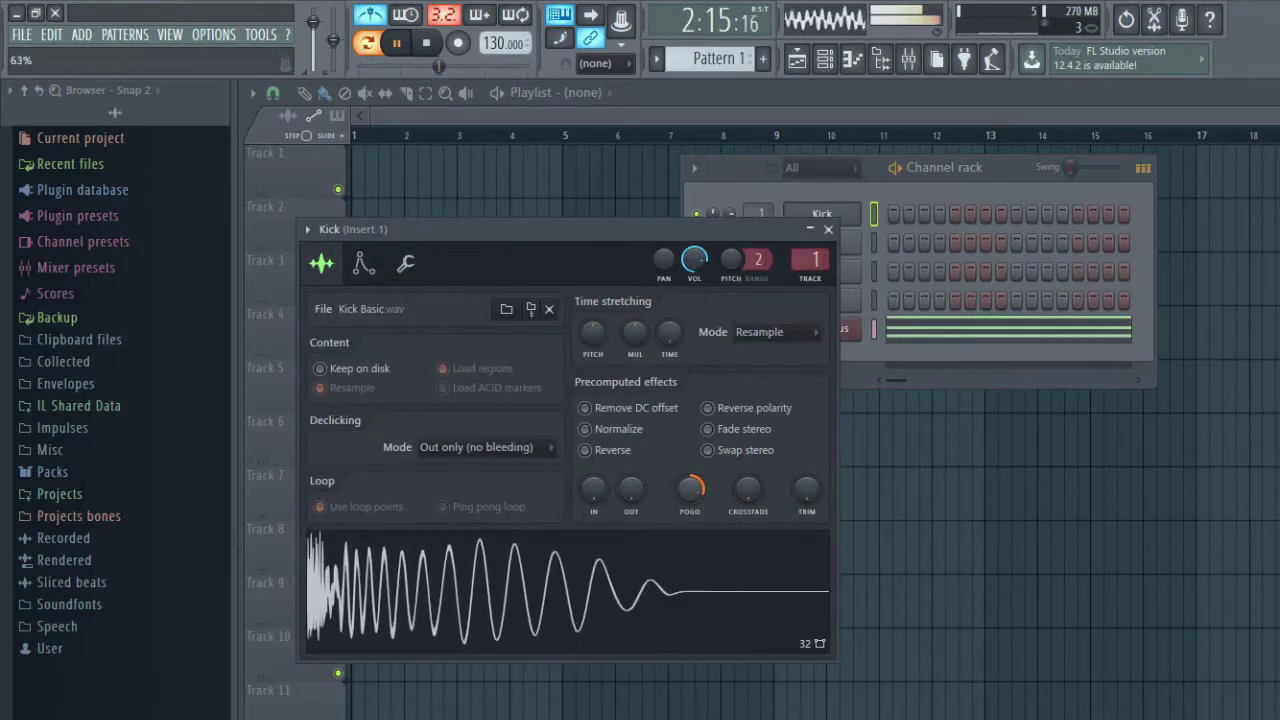
click(828, 229)
- Fill the Kick channel every 8 steps, then widen and reposition the channel rack so all the pattern's steps fit
right_click(848, 214)
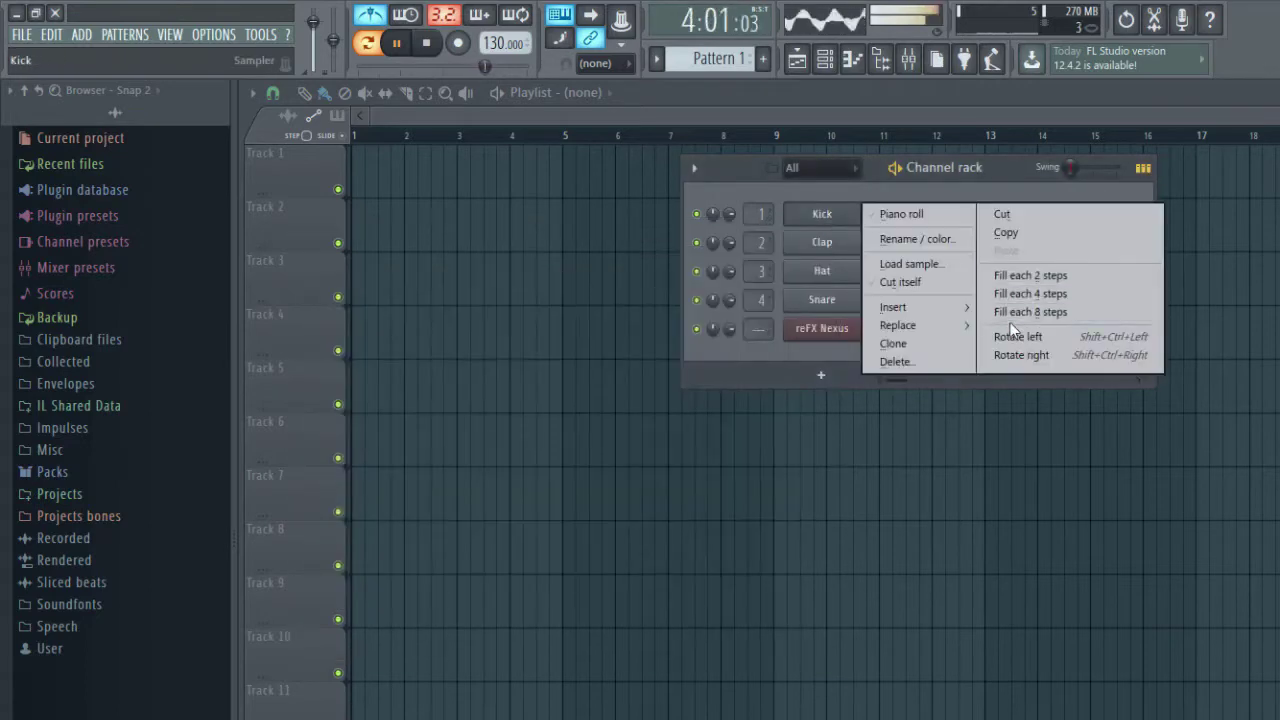
click(1025, 309)
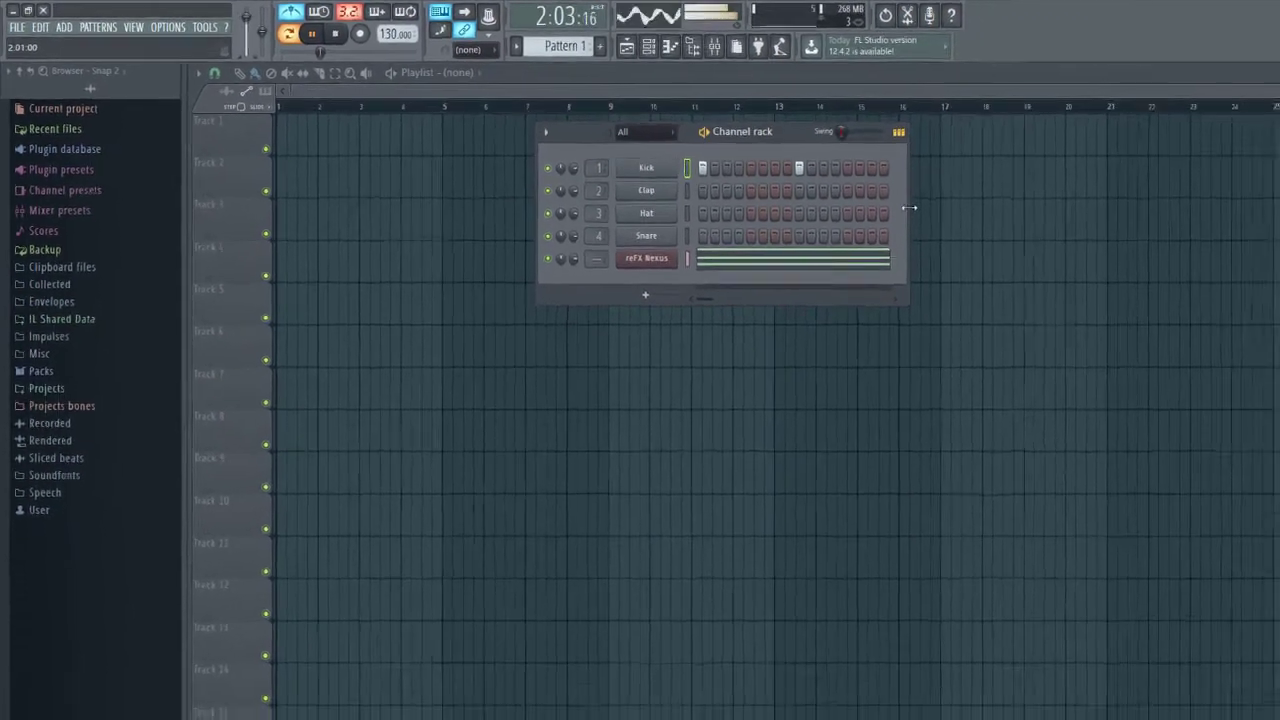
drag(910, 207, 1275, 166)
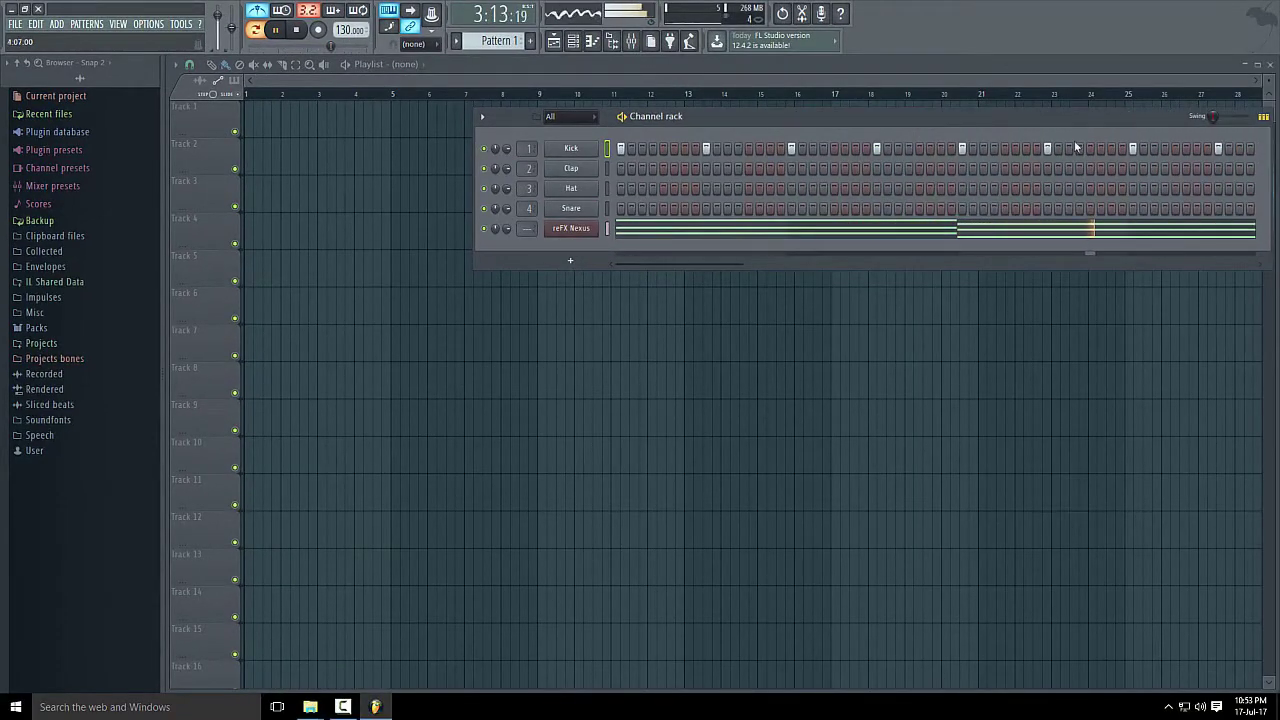
drag(938, 134, 647, 197)
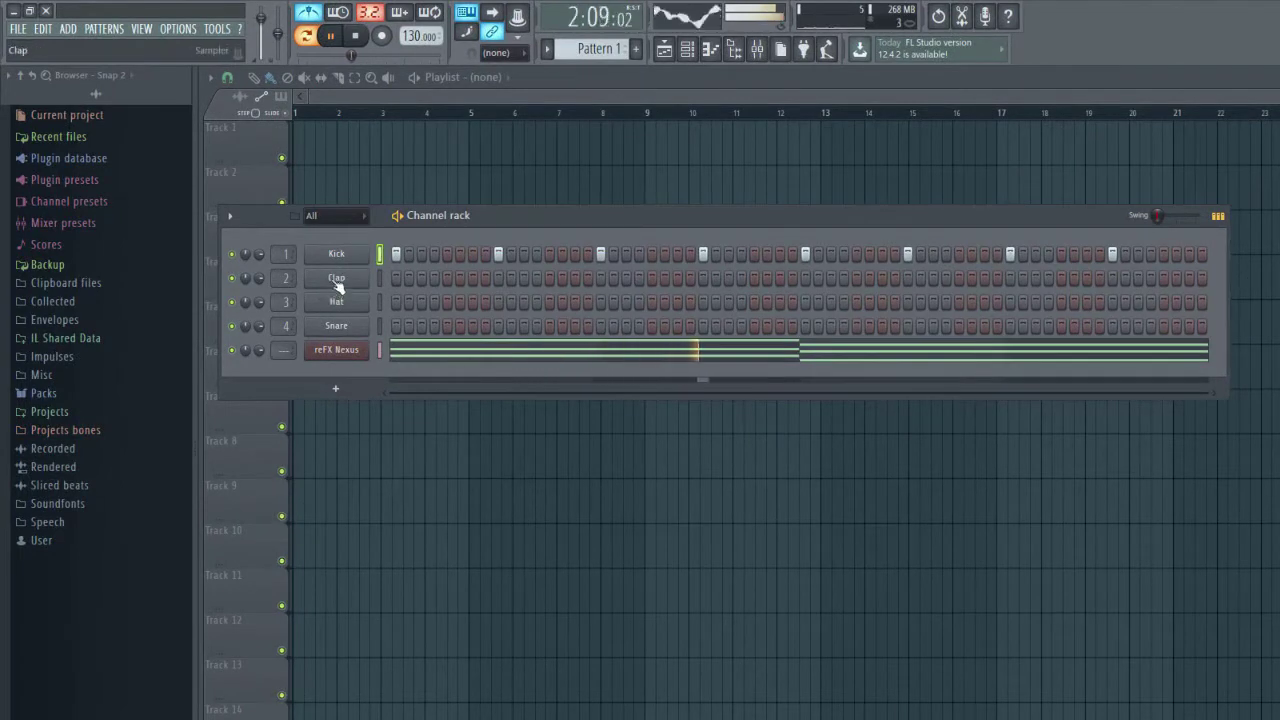
- Fill the Kick channel every 4 steps and restart playback
right_click(364, 252)
click(508, 321)
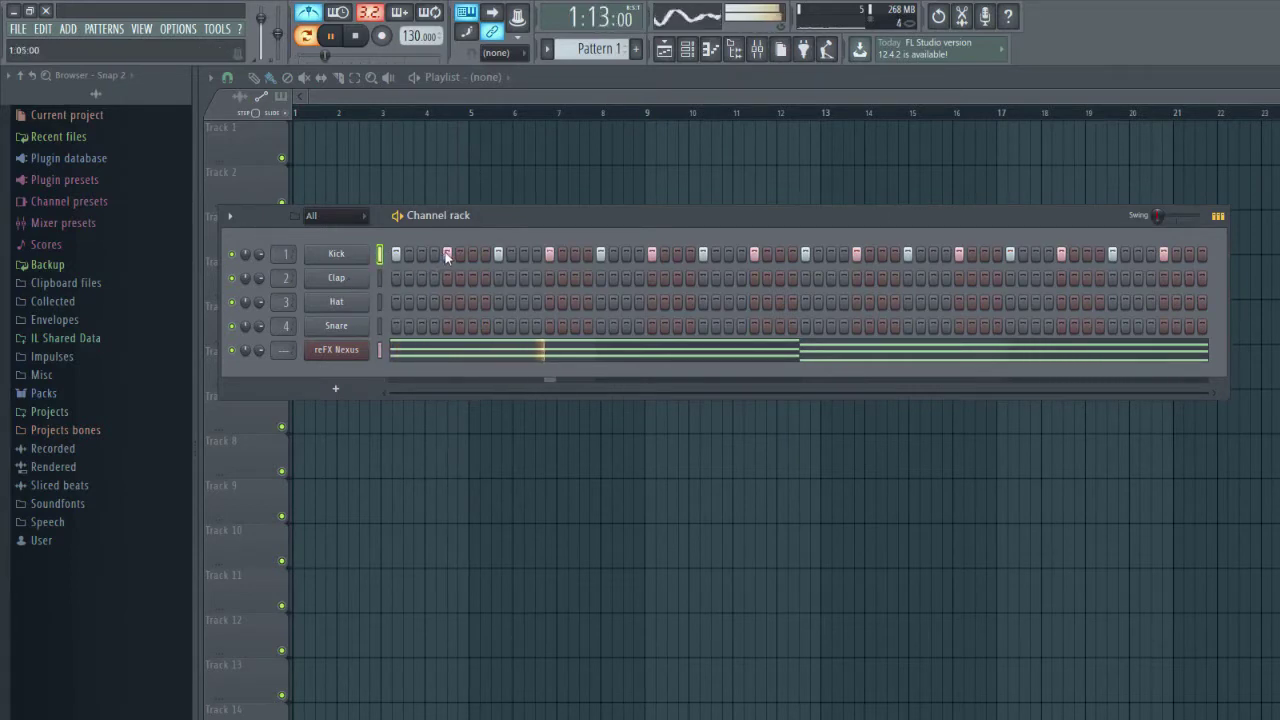
key(space)
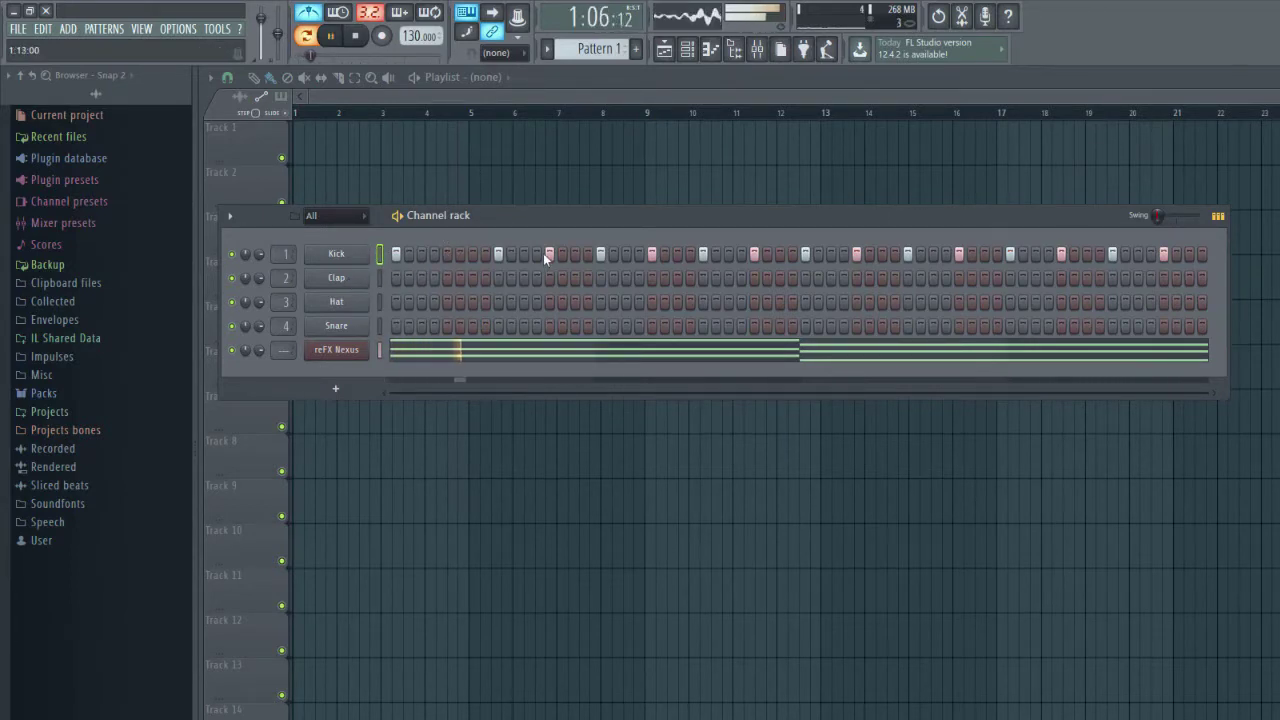
- Remove the Kick hit on step 13 for a trial playback, then refill the Kick channel every 4 steps
click(547, 252)
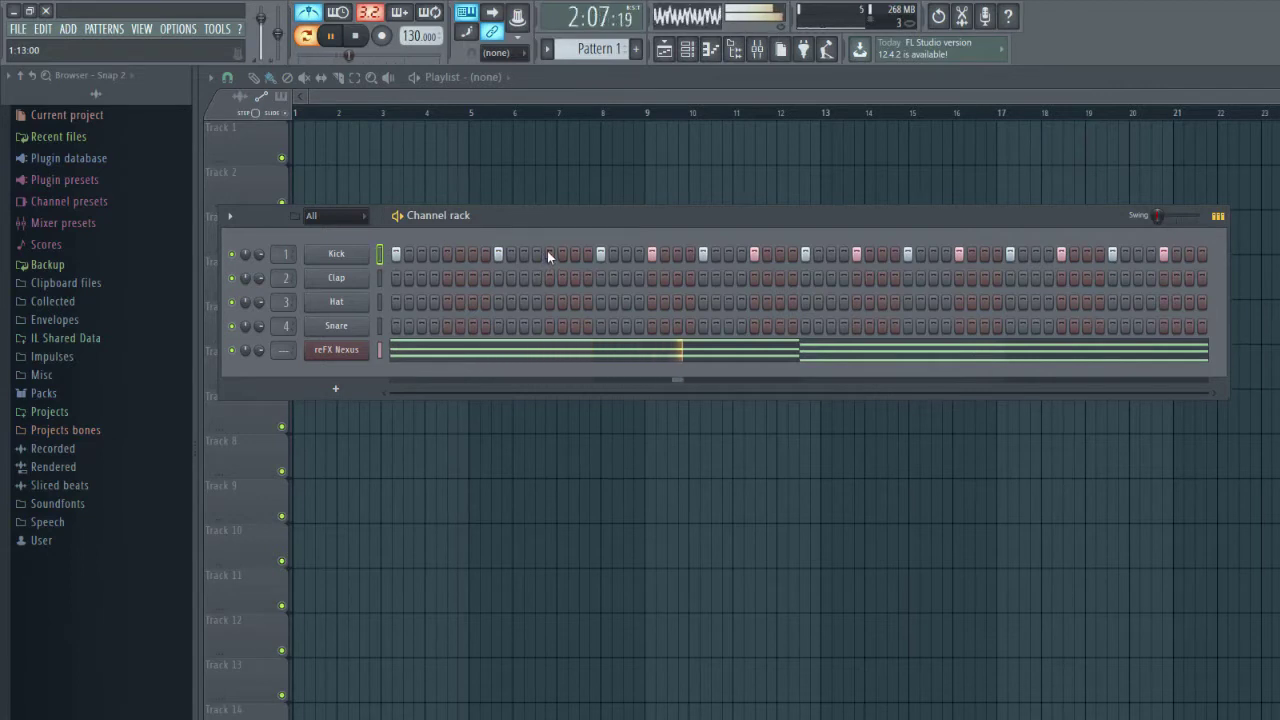
right_click(365, 252)
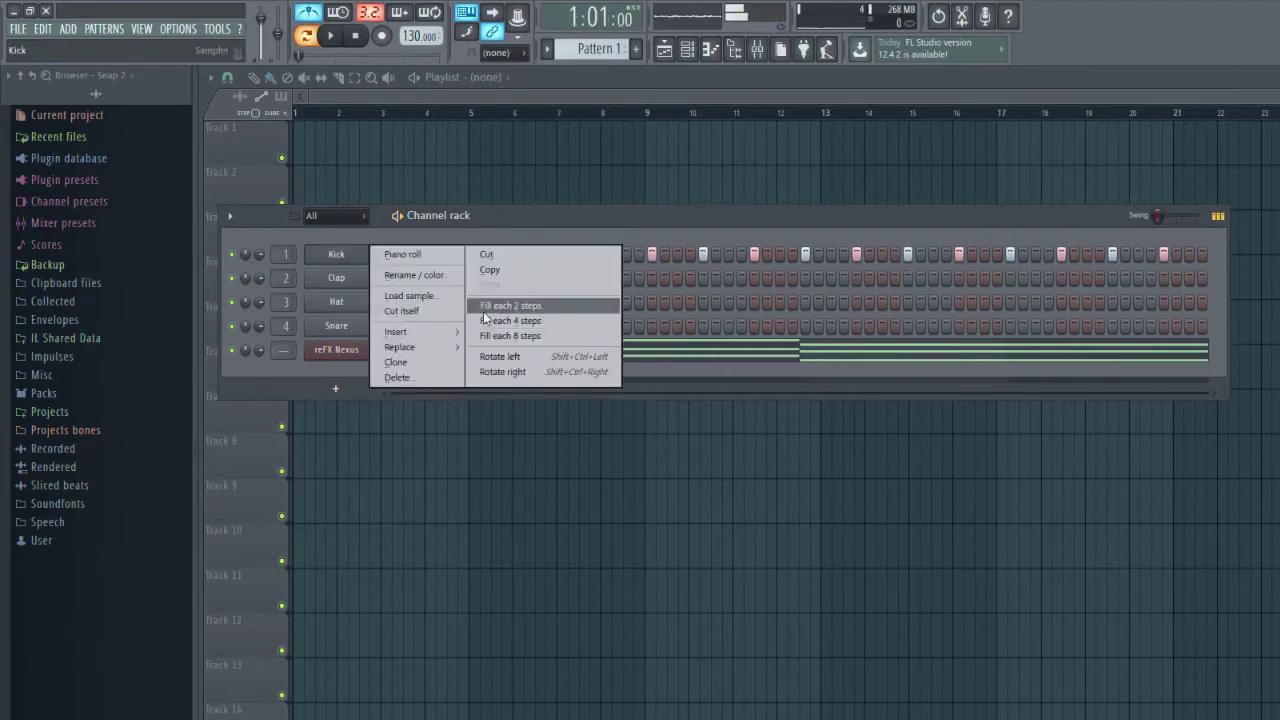
click(485, 322)
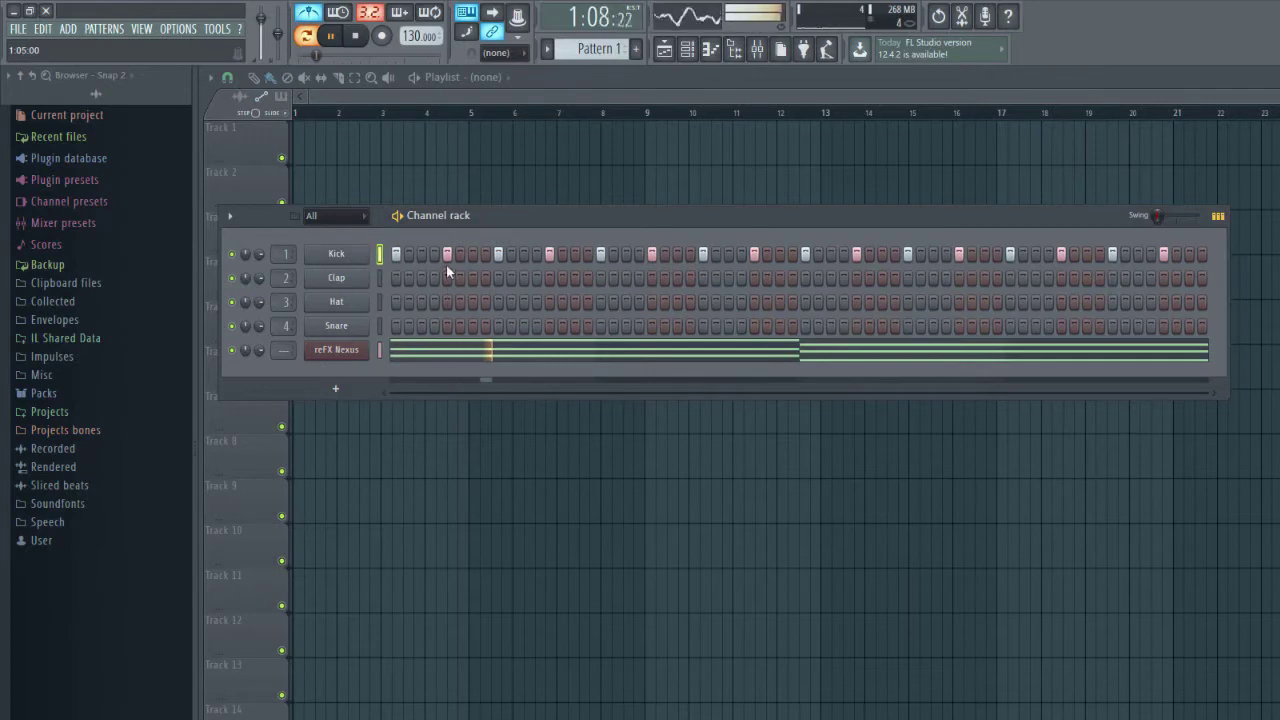
- Fill the Kick channel every 8 steps, play the pattern to check it and stop playback
key(space)
right_click(338, 260)
click(495, 336)
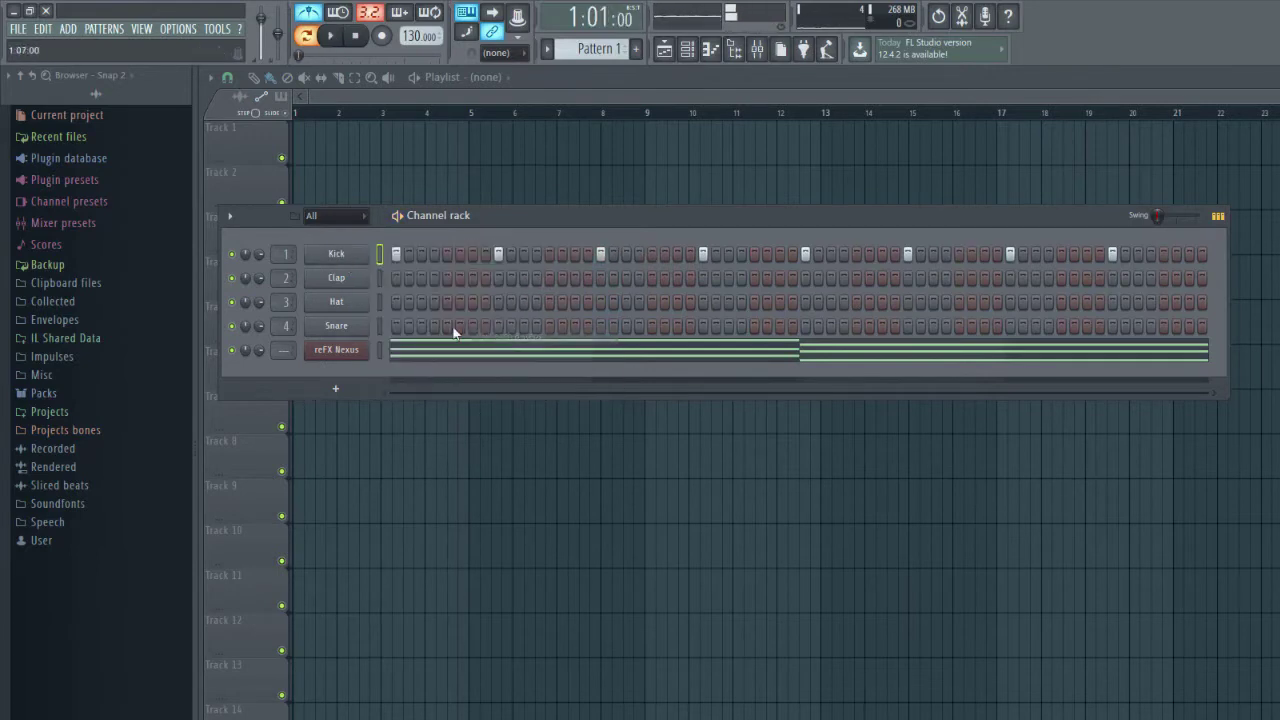
key(space)
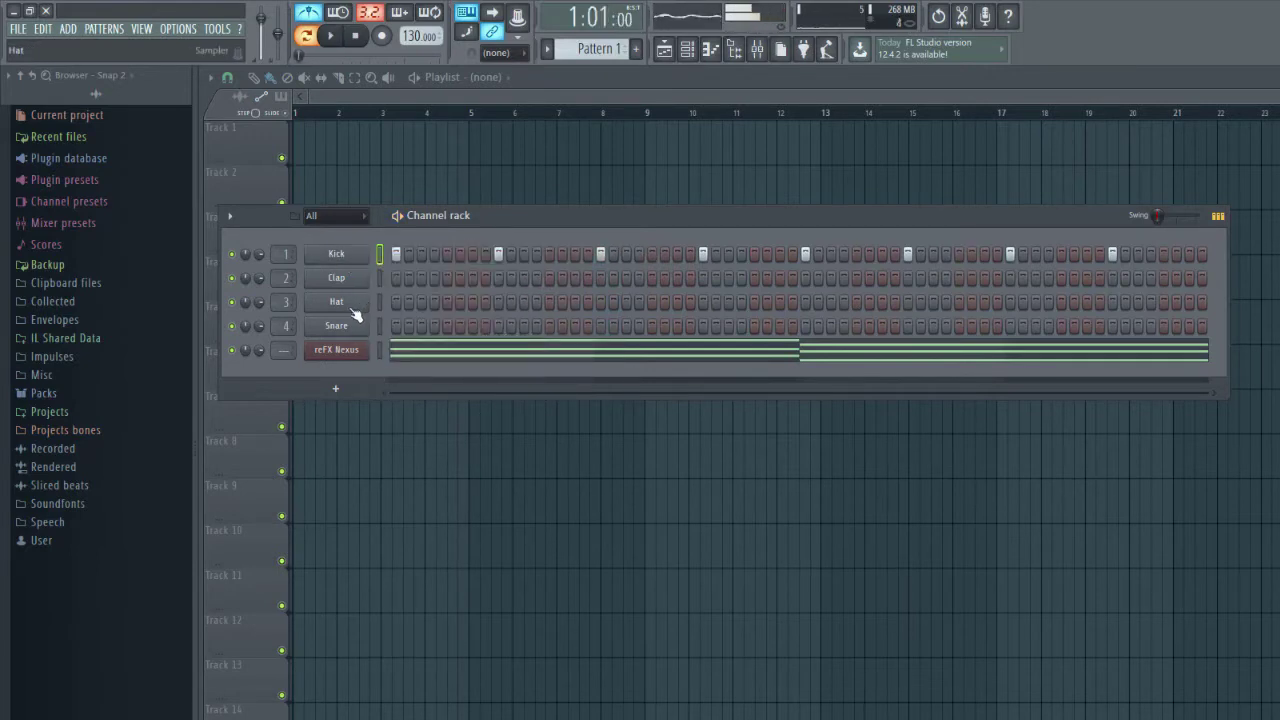
key(space)
- Audition the Hat sample, inspect its volume envelope and miscellaneous channel settings, and close the settings
click(353, 305)
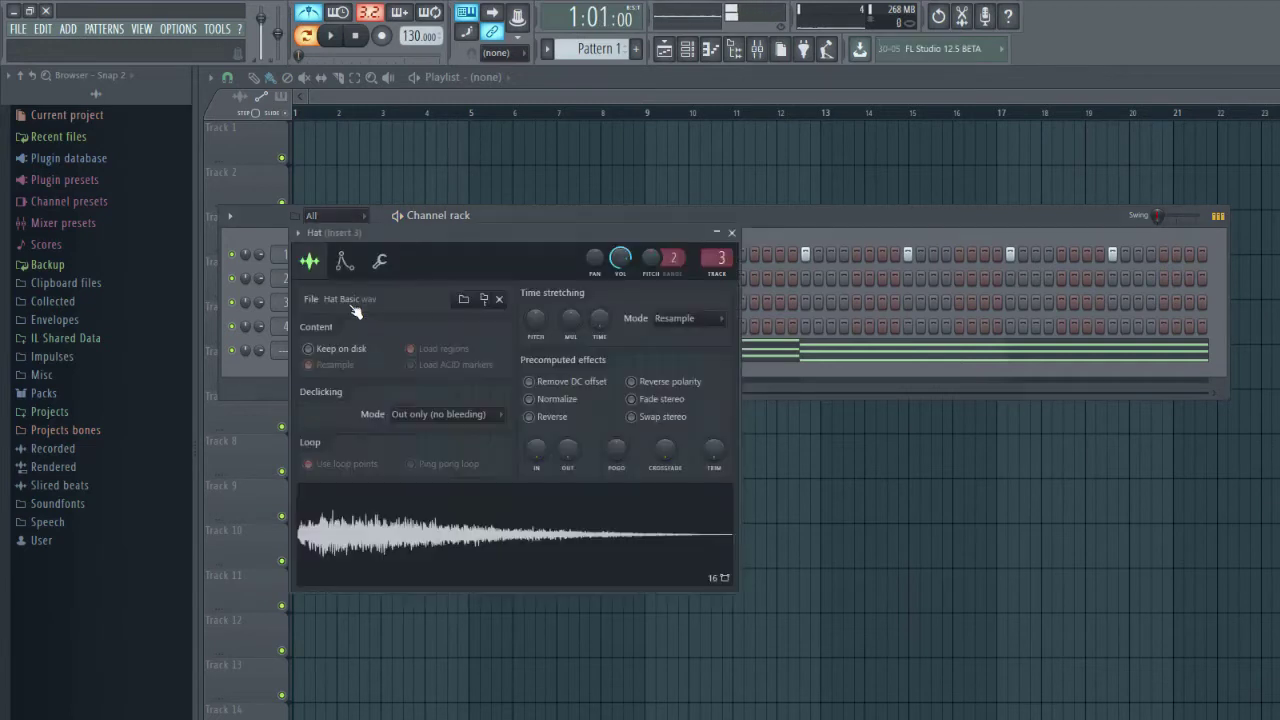
mouse_move(616, 450)
mouse_down()
mouse_move(616, 415)
mouse_move(617, 453)
mouse_up()
click(585, 496)
click(597, 515)
click(366, 276)
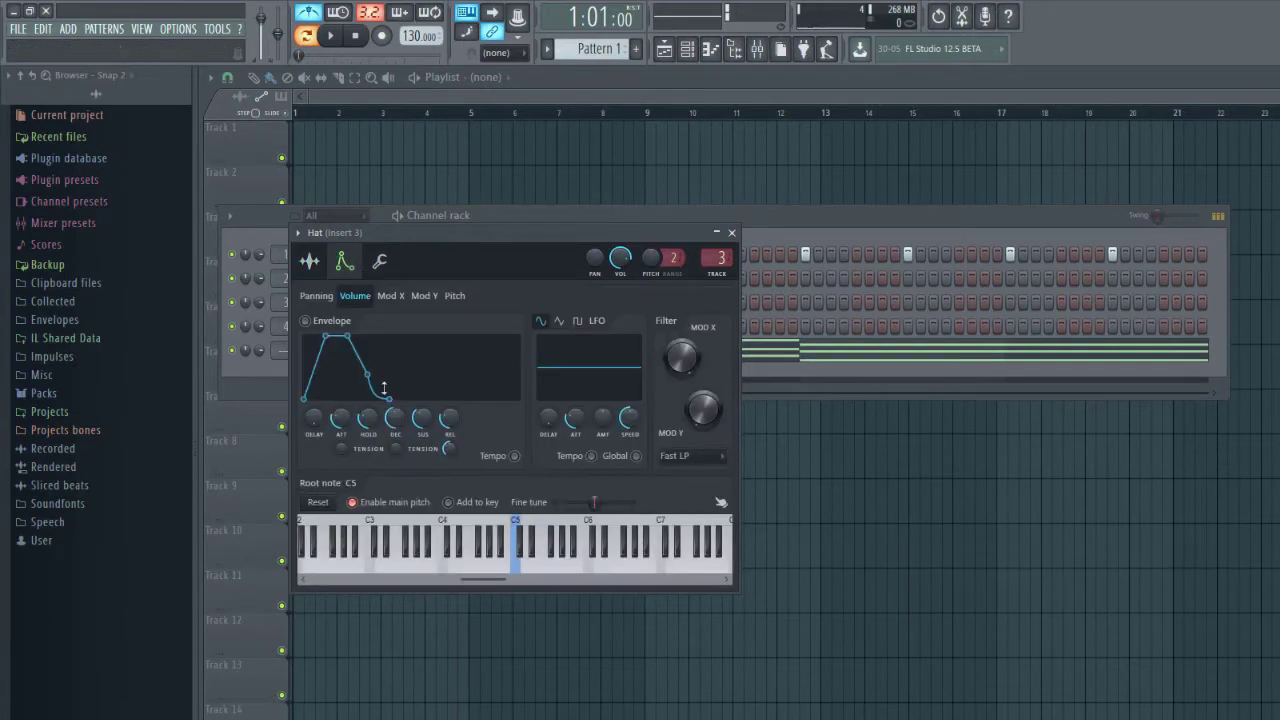
click(377, 263)
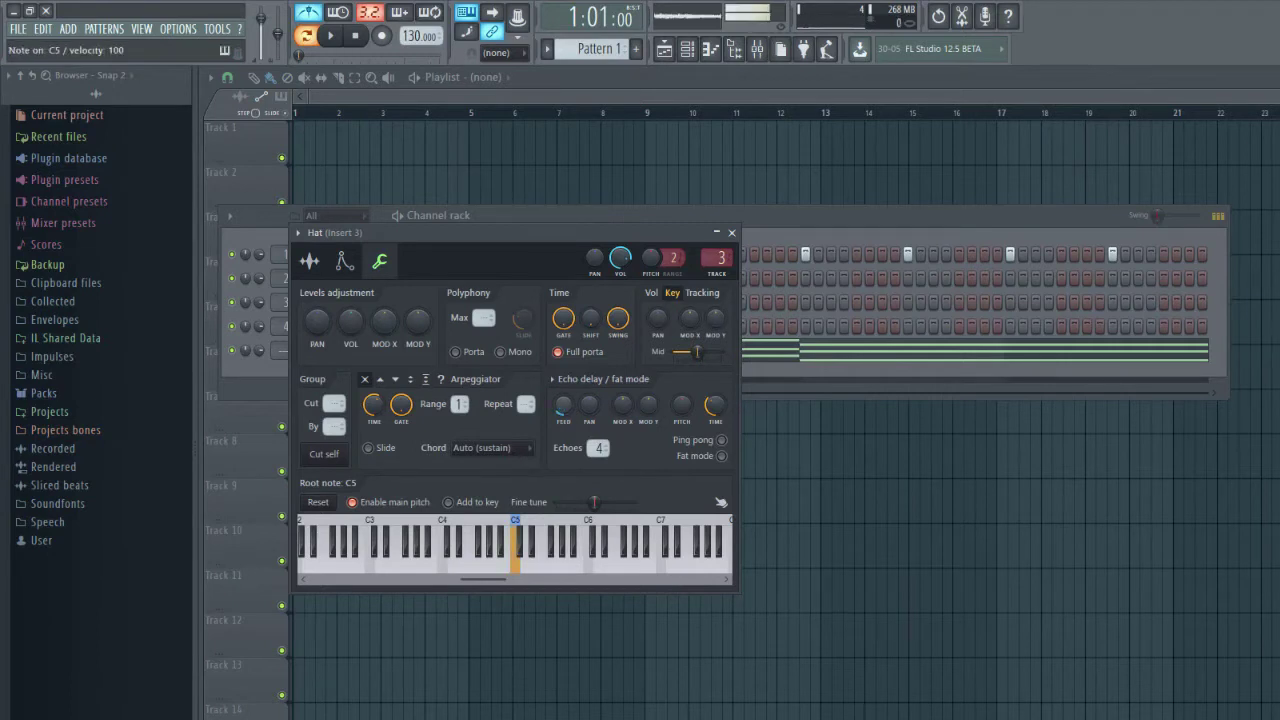
click(738, 237)
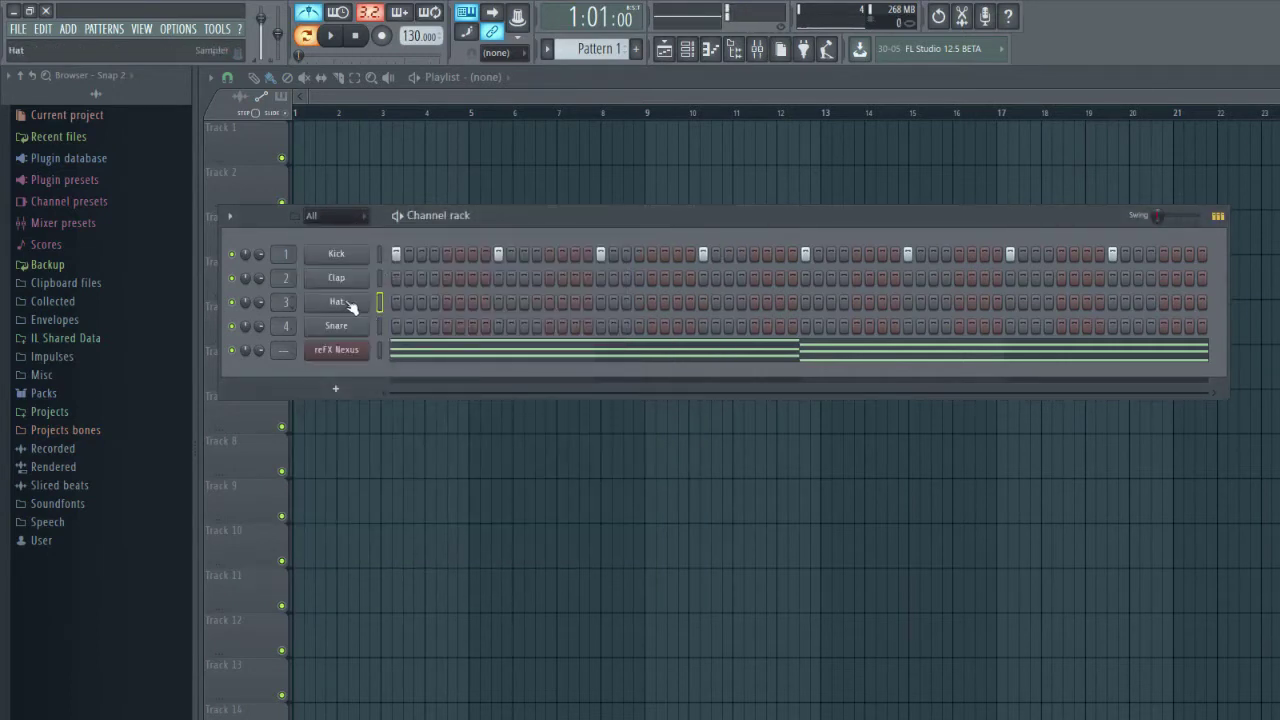
- Fill the Hat channel every 2 steps and start playback
right_click(351, 307)
click(520, 356)
key(space)
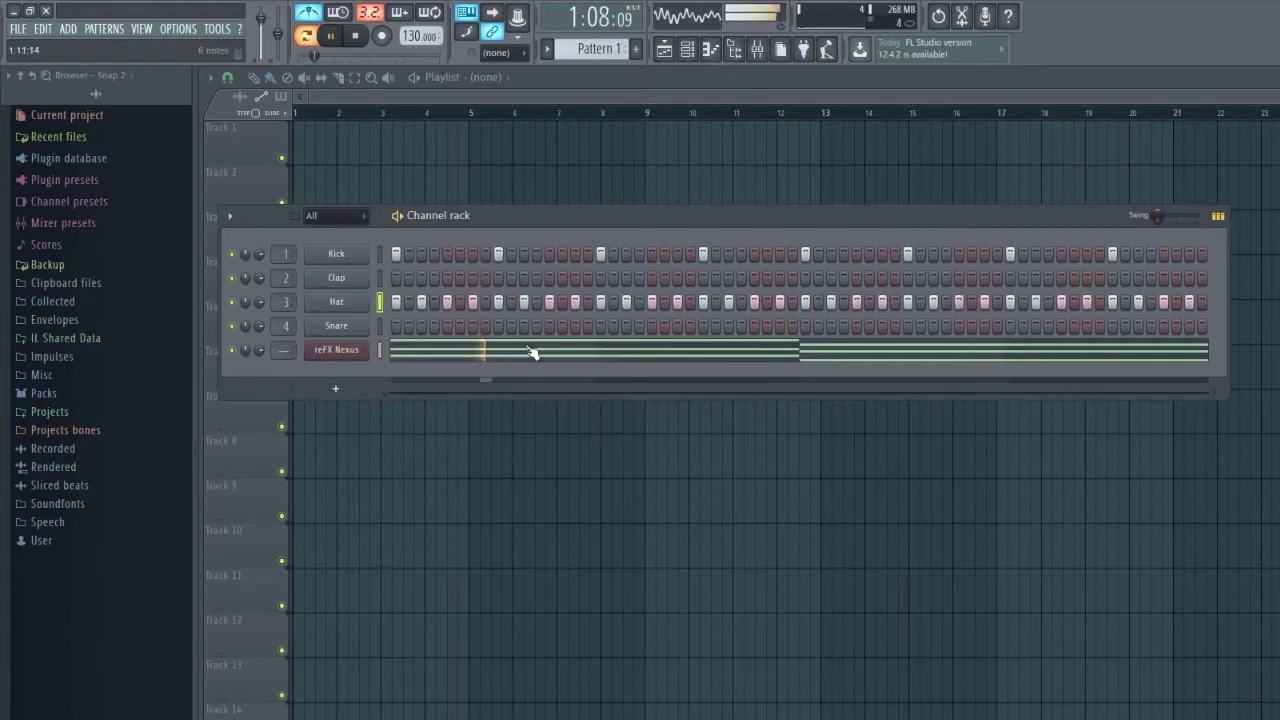
- Review the Hat channel's envelope and echo delay settings during playback, then close them
click(336, 301)
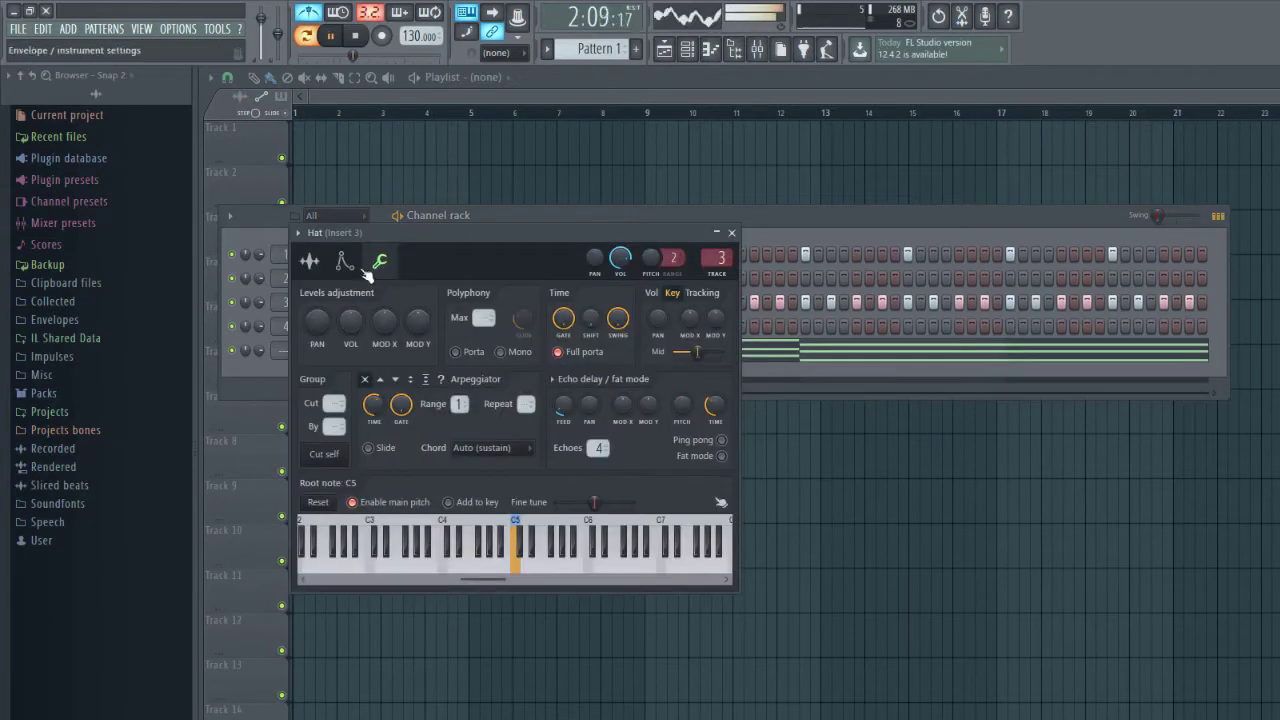
click(343, 262)
click(381, 263)
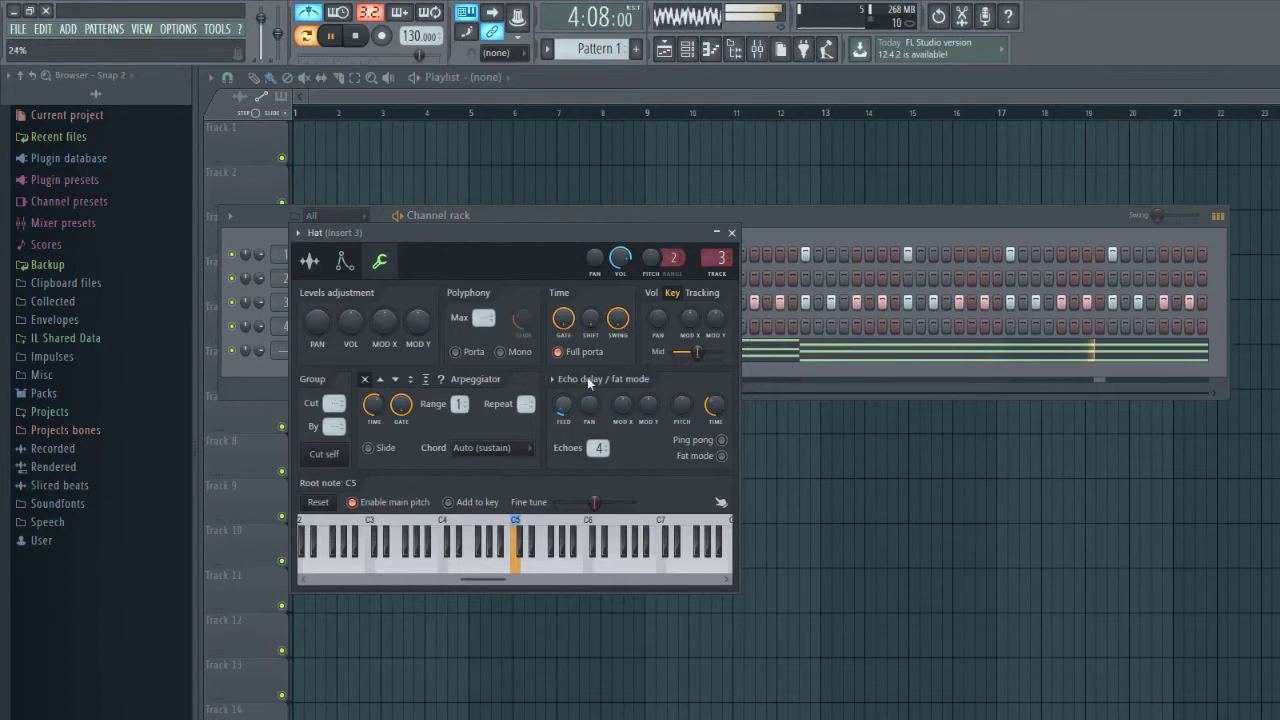
click(731, 232)
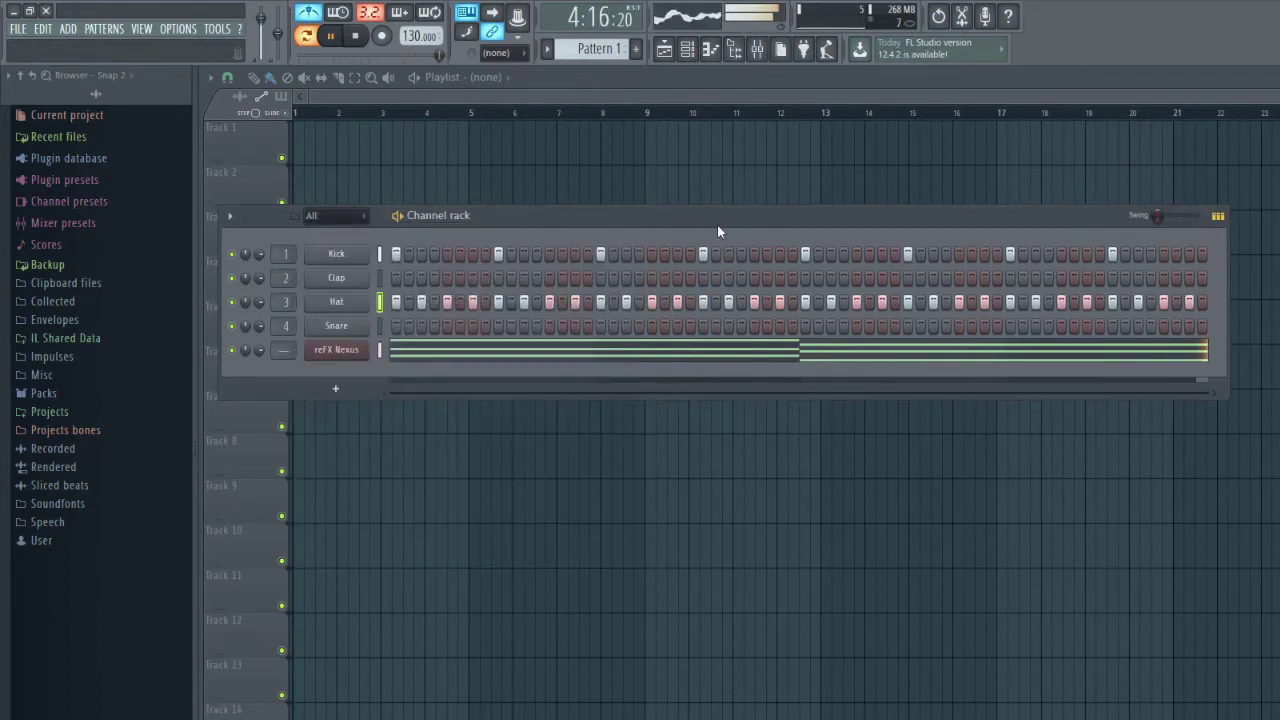
- Add Clap hits on steps 5 and 13, raise the Clap sample's Pogo effect and close its channel settings
click(448, 278)
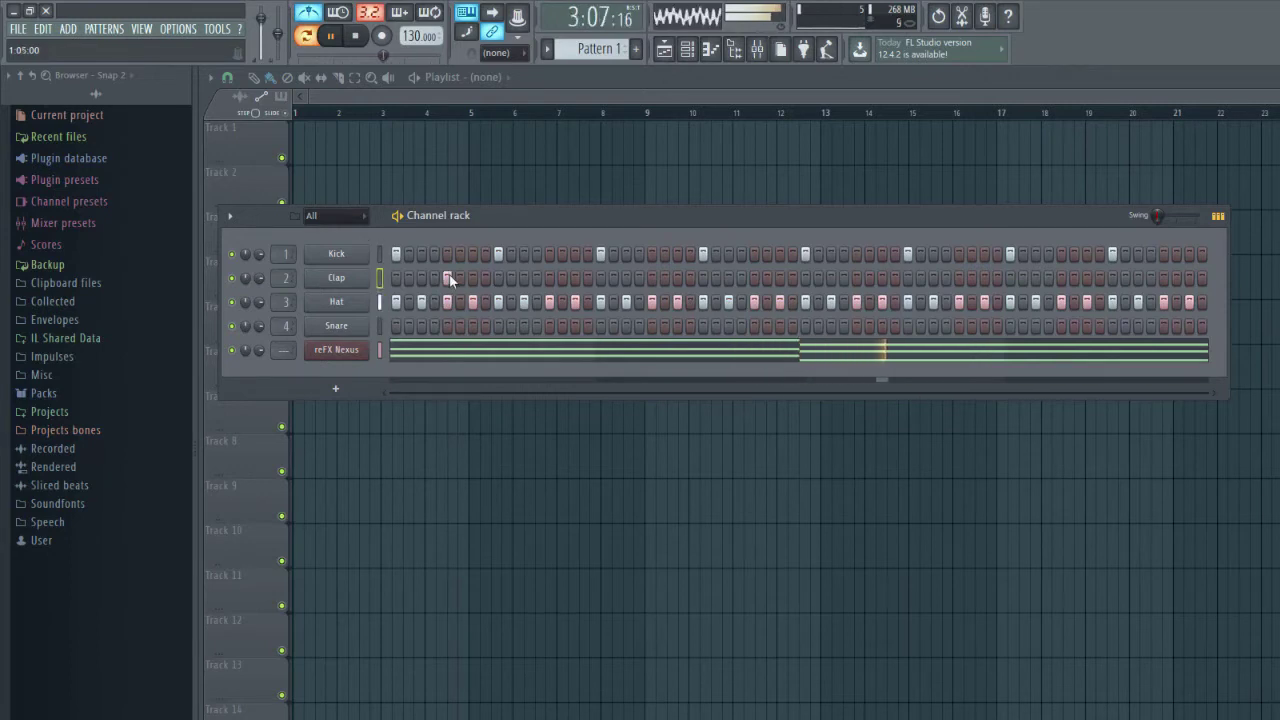
click(551, 279)
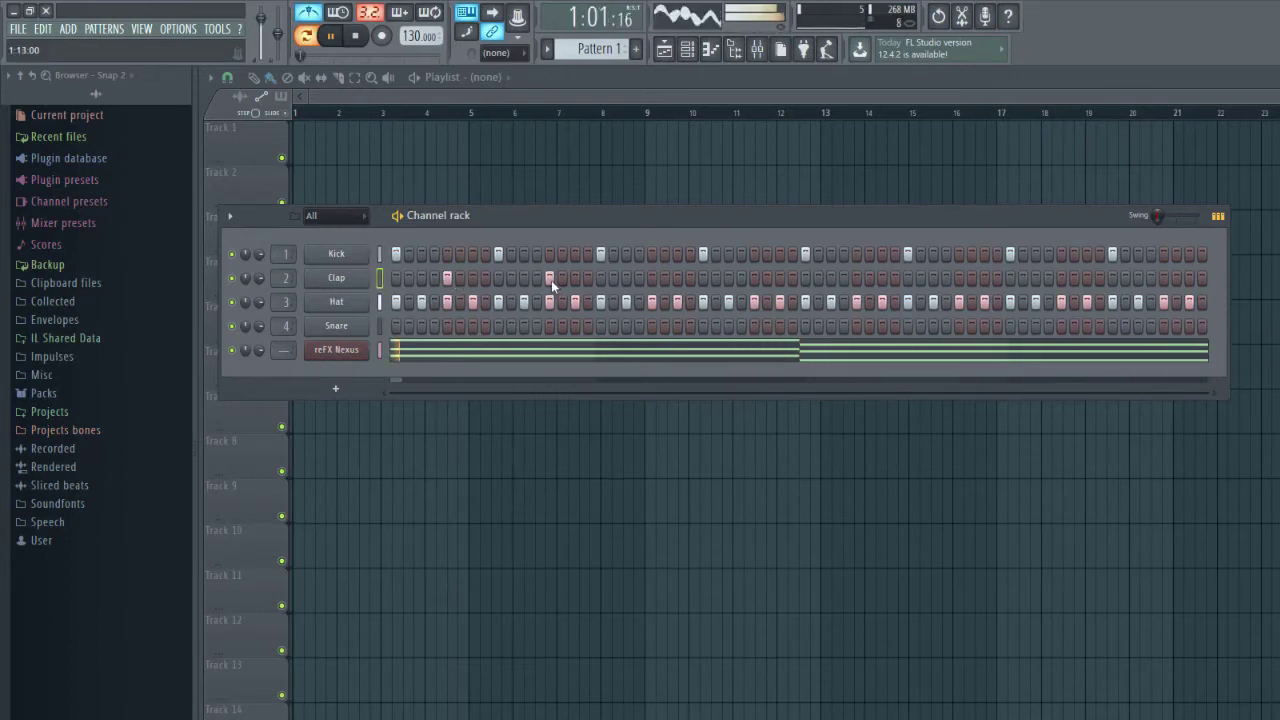
click(336, 278)
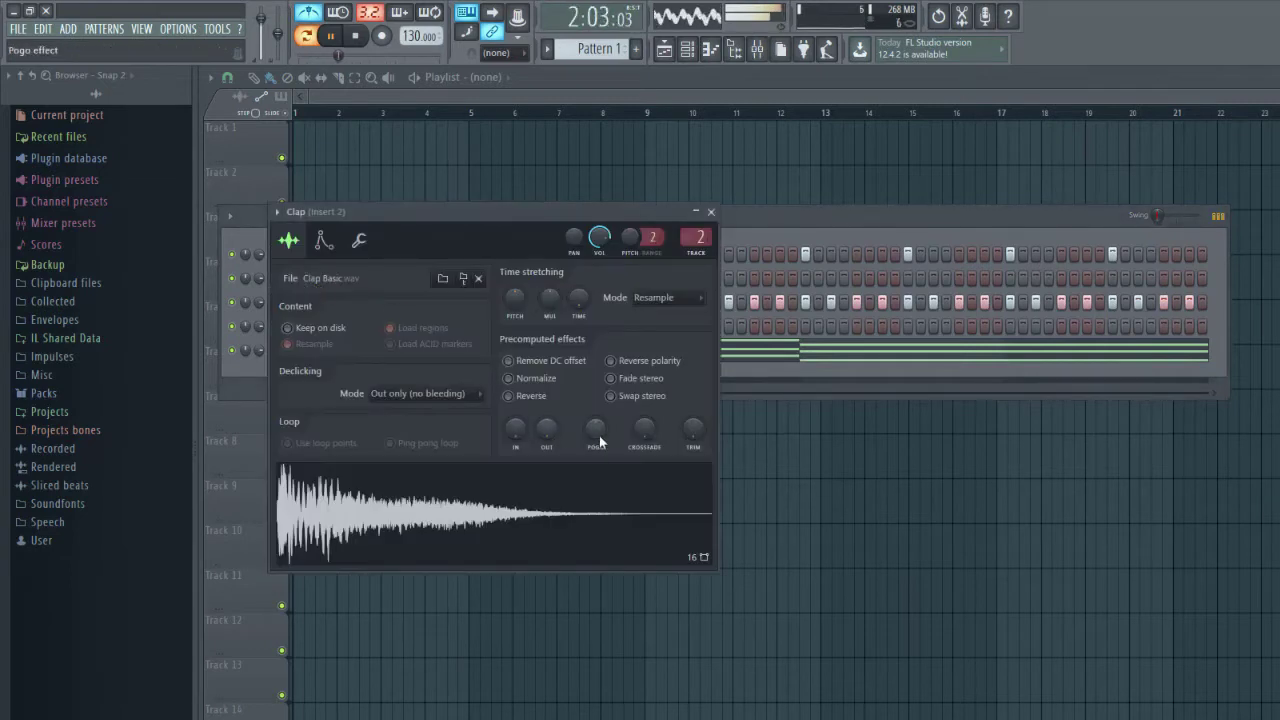
drag(599, 435, 597, 410)
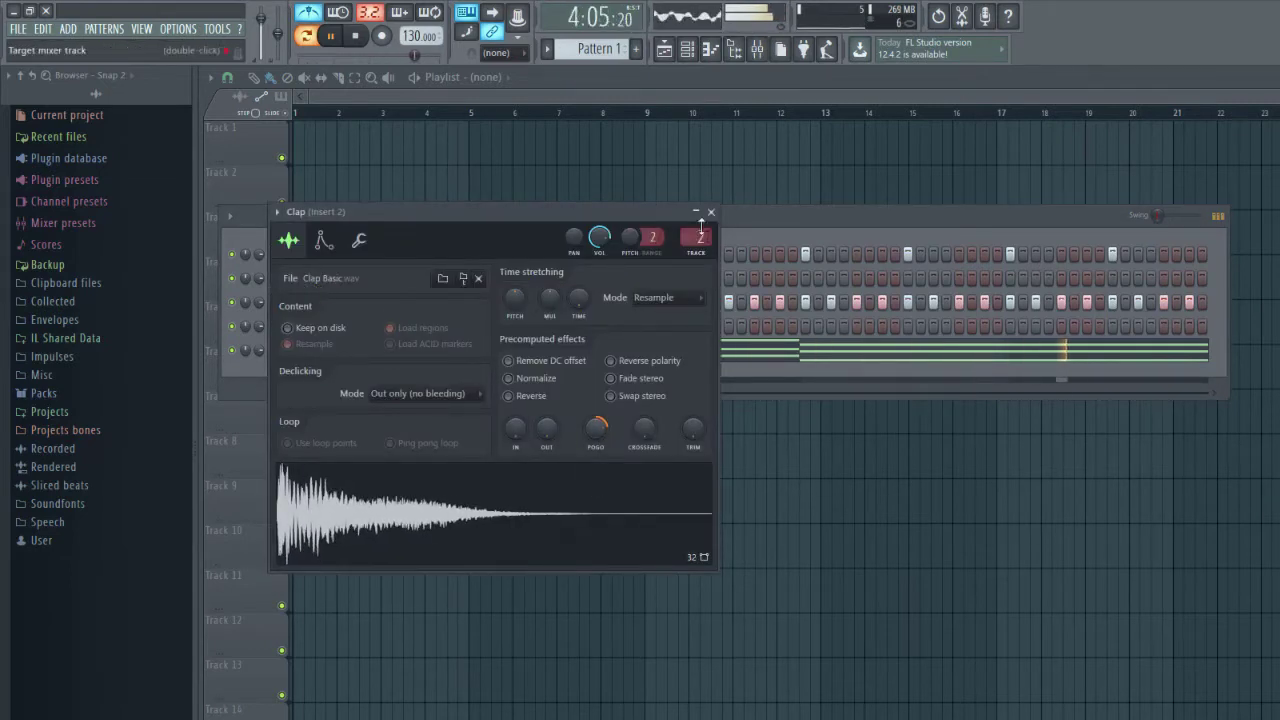
drag(599, 428, 598, 416)
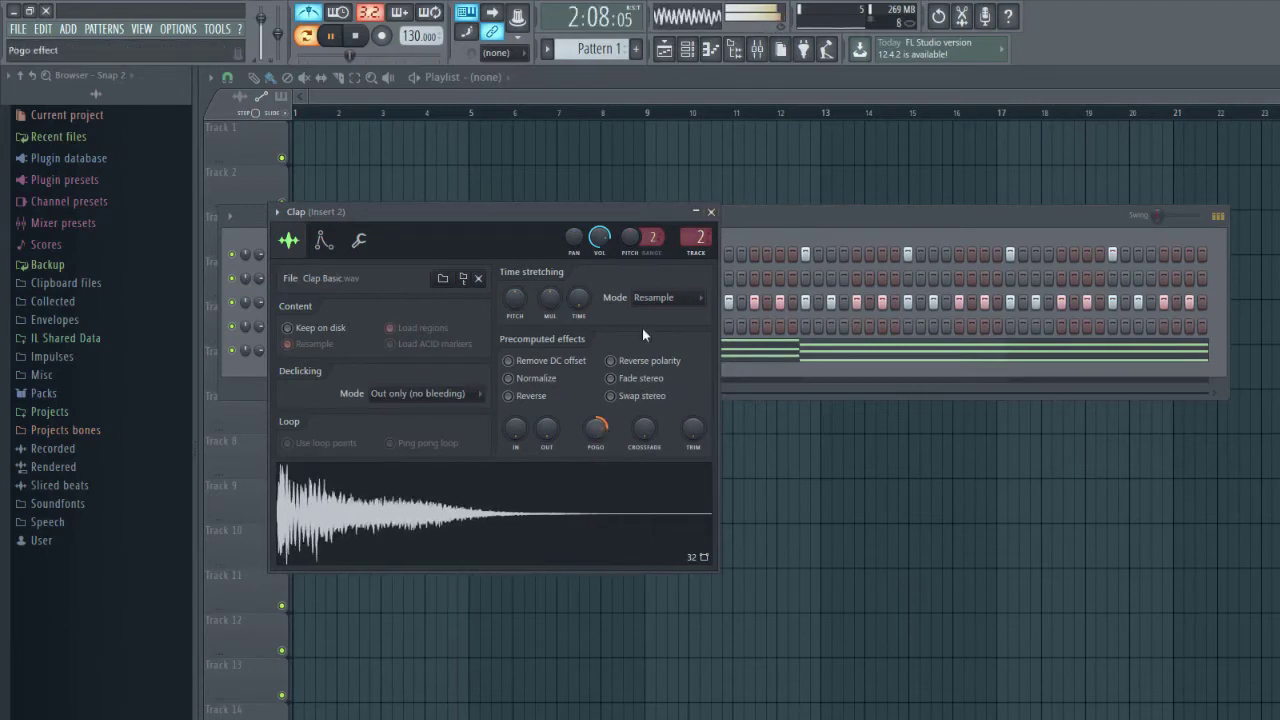
click(710, 212)
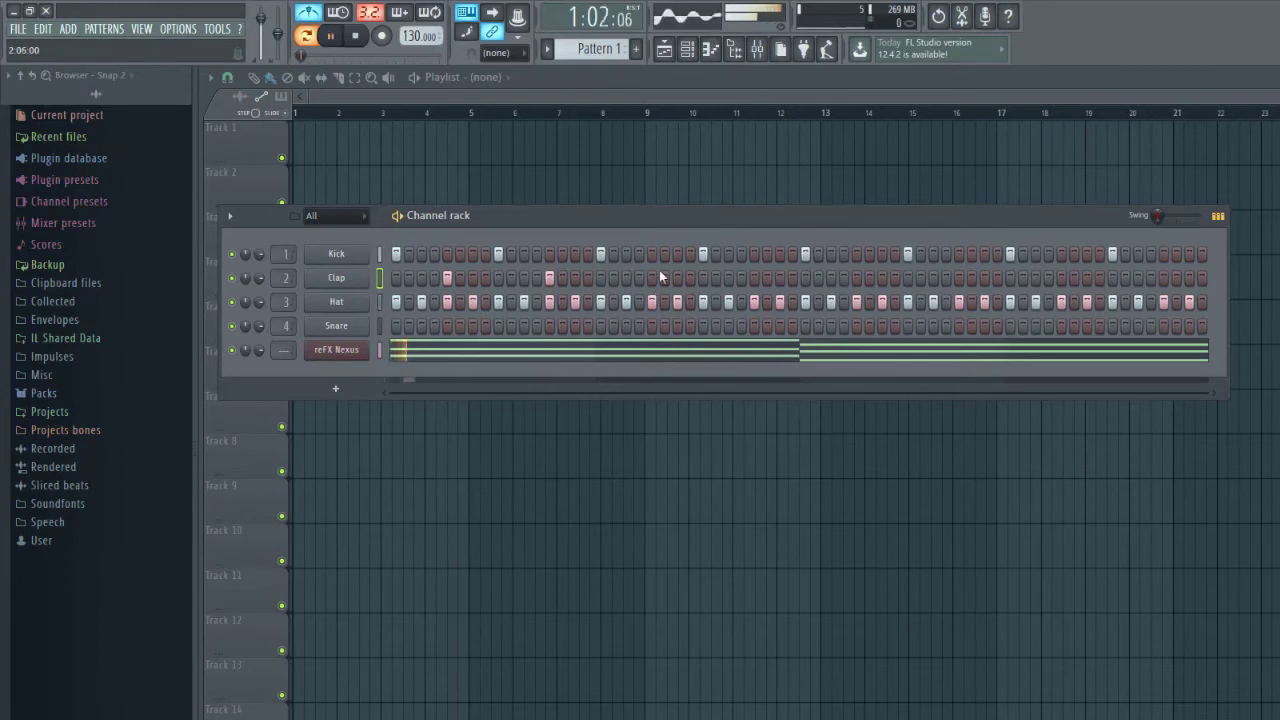
- Continue the Clap hits every 8 steps on steps 21, 29, 37, 45, 53 and 61, leaving no extra hit after the last
click(754, 278)
click(856, 278)
click(957, 278)
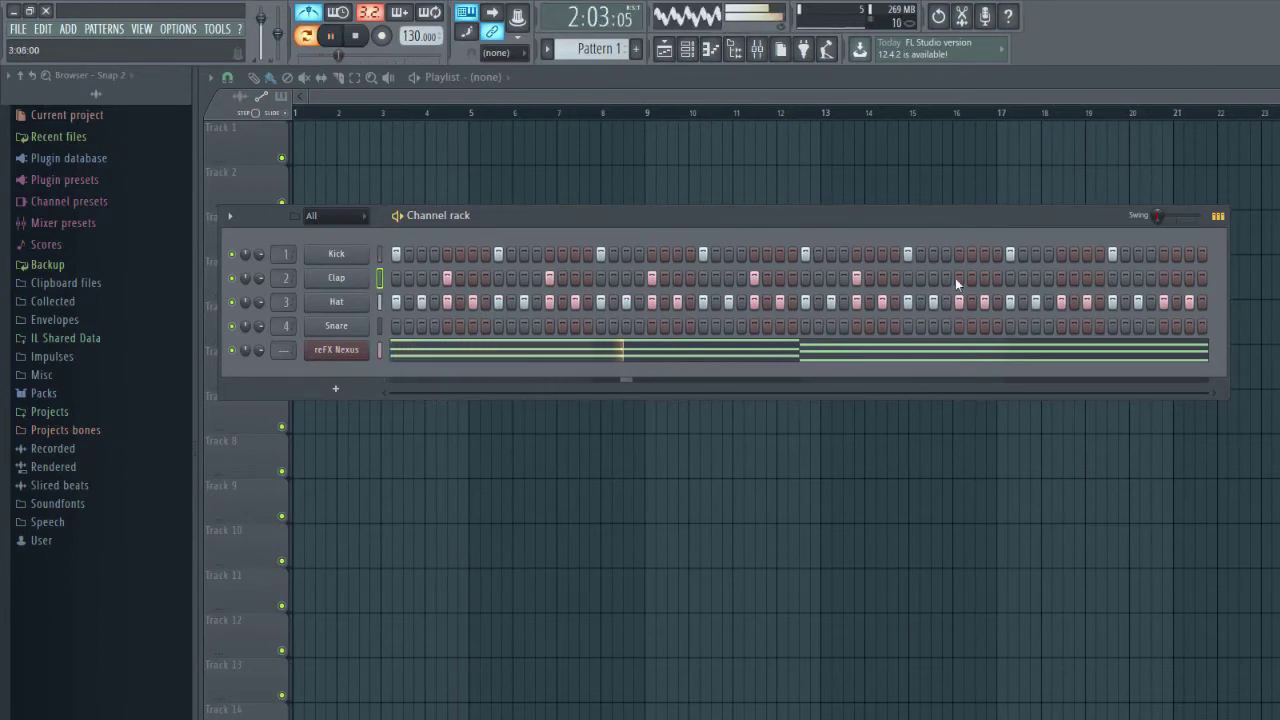
click(1062, 278)
click(1160, 278)
click(1189, 278)
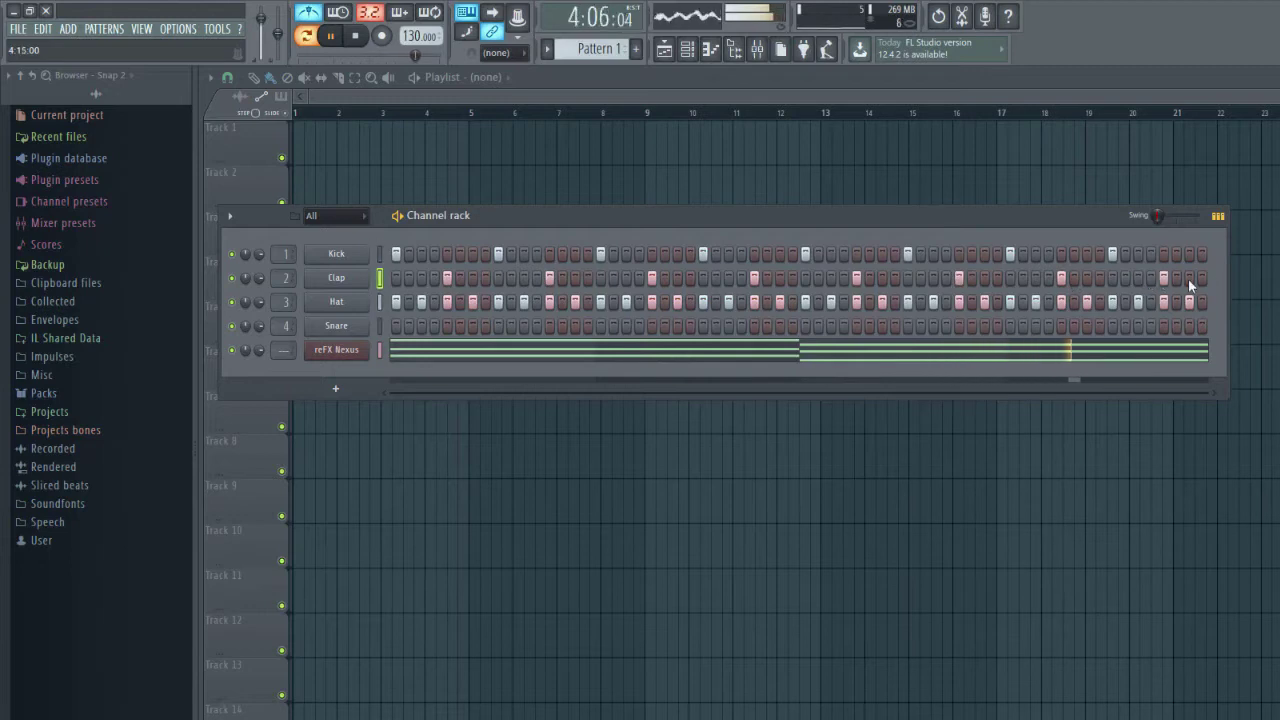
right_click(1191, 281)
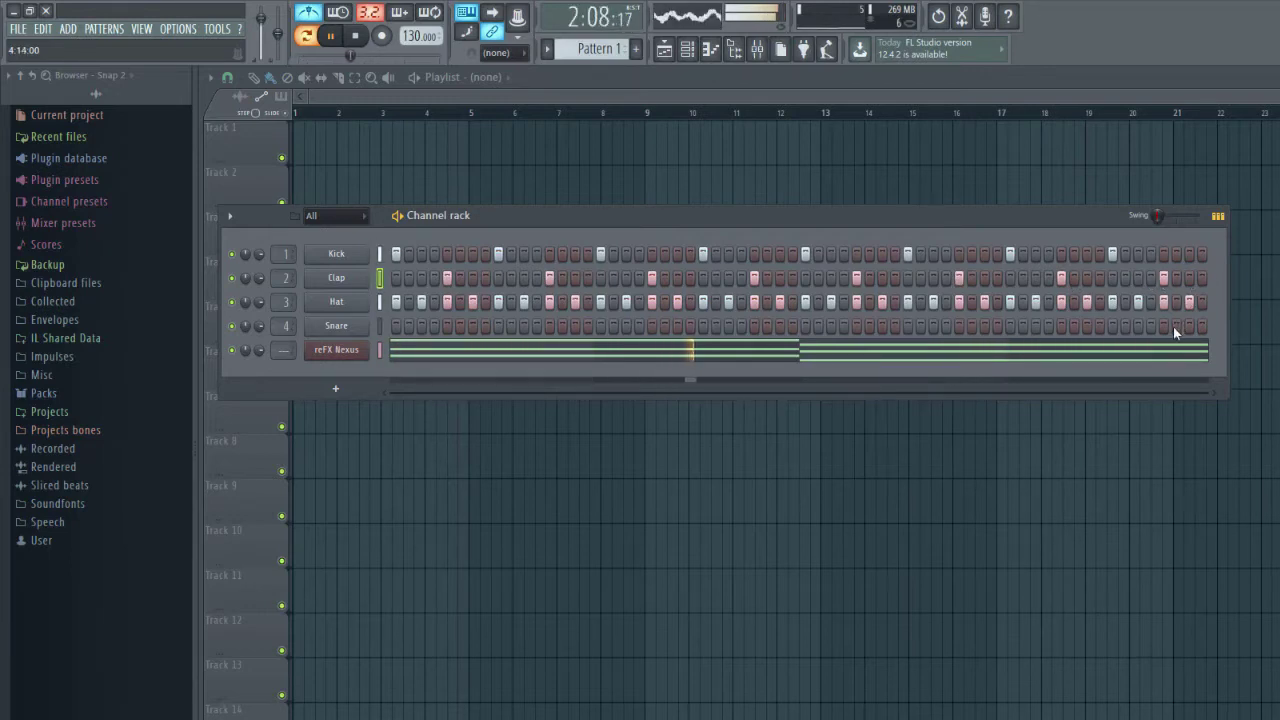
- Audition the Snare sample, raise its Pogo effect and close its channel settings
click(347, 332)
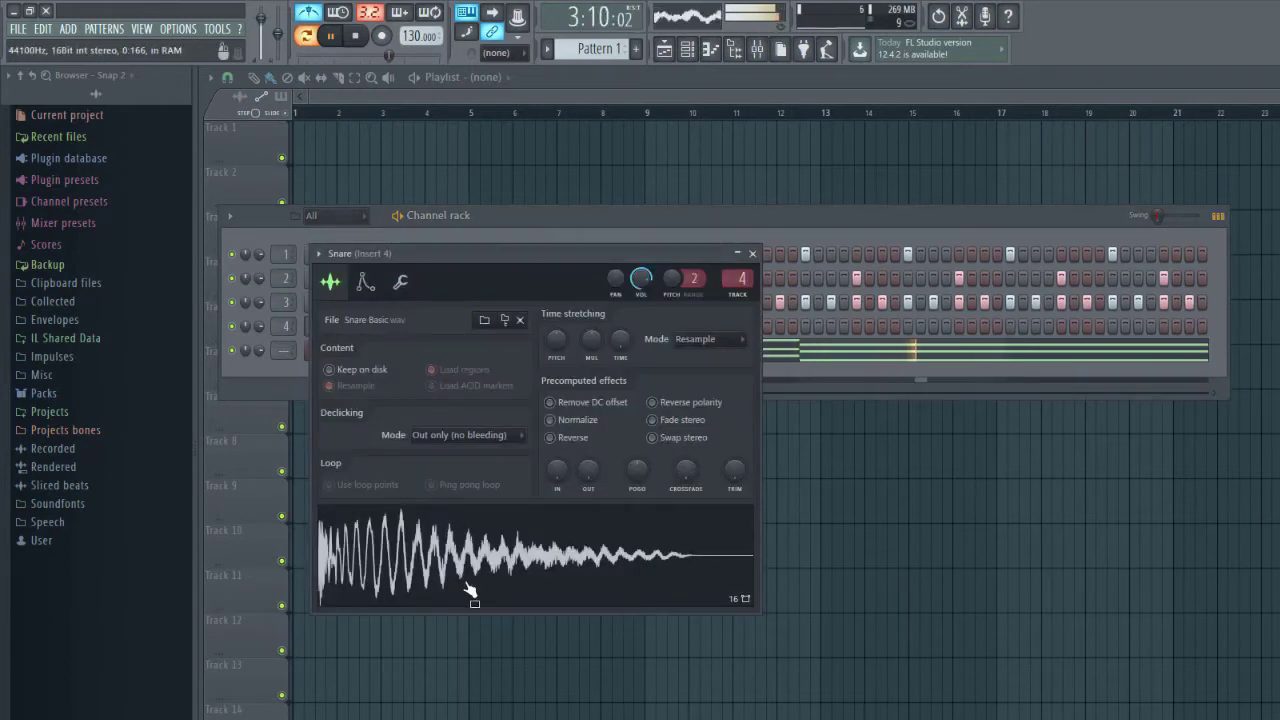
drag(588, 476, 637, 428)
right_click(588, 476)
click(598, 484)
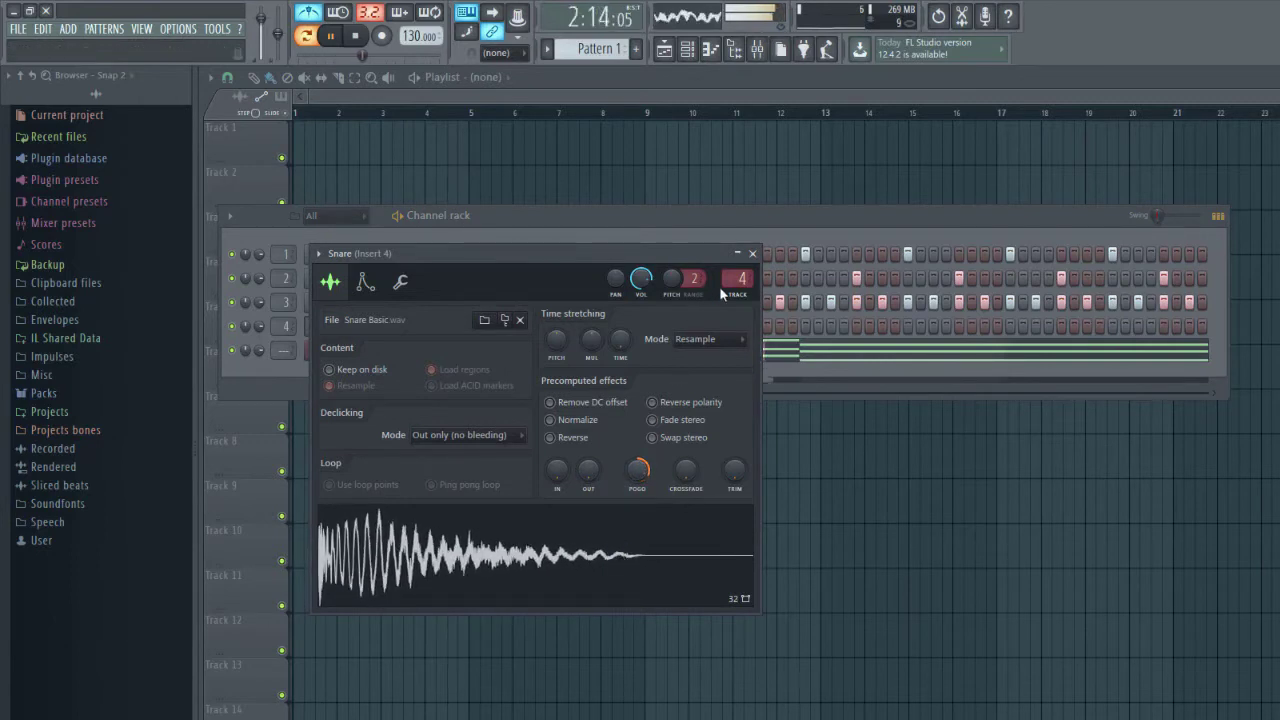
click(753, 253)
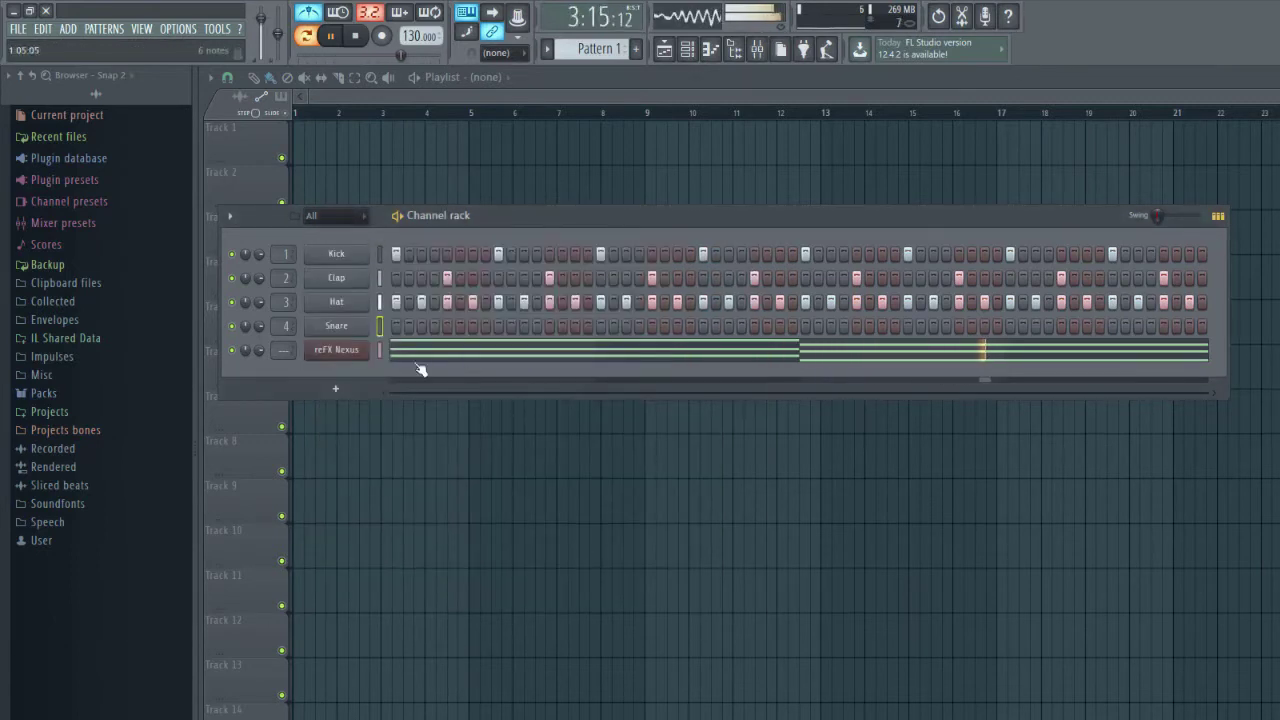
- Place Snare hits on steps 10, 25, 26 and 28, clearing the trial hits on the other steps
click(468, 327)
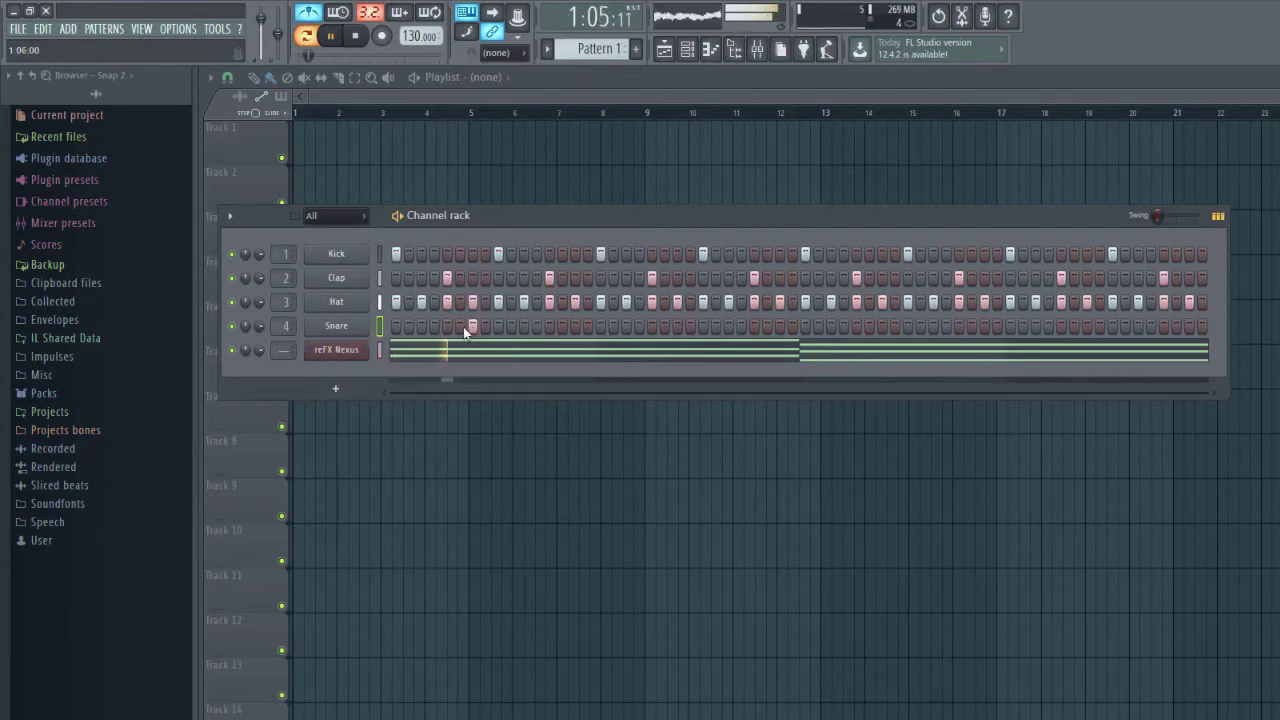
click(461, 328)
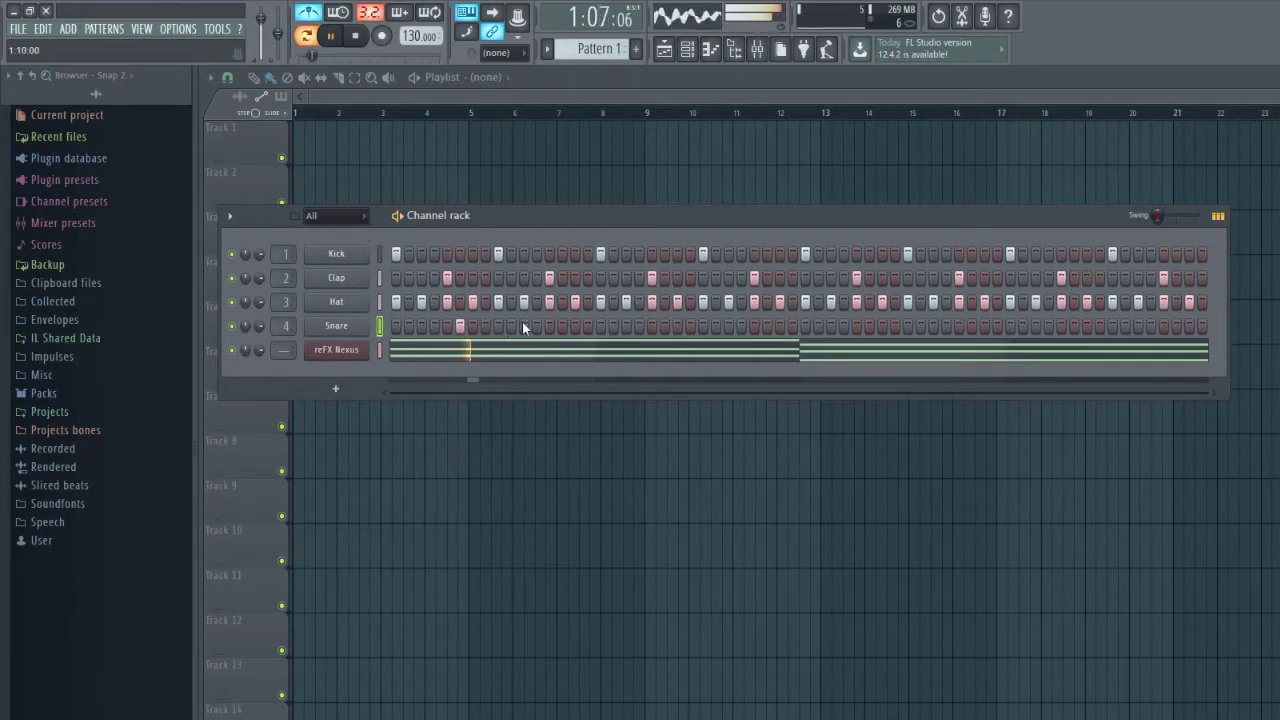
click(513, 328)
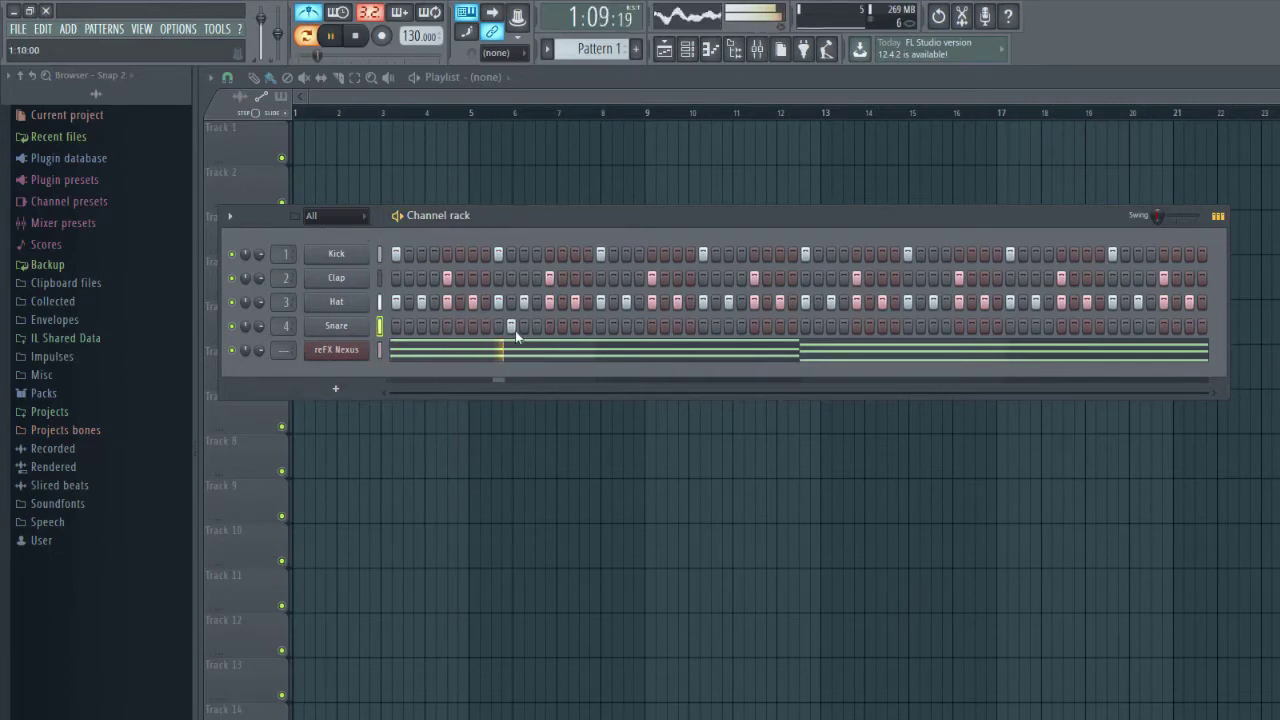
click(691, 328)
click(704, 328)
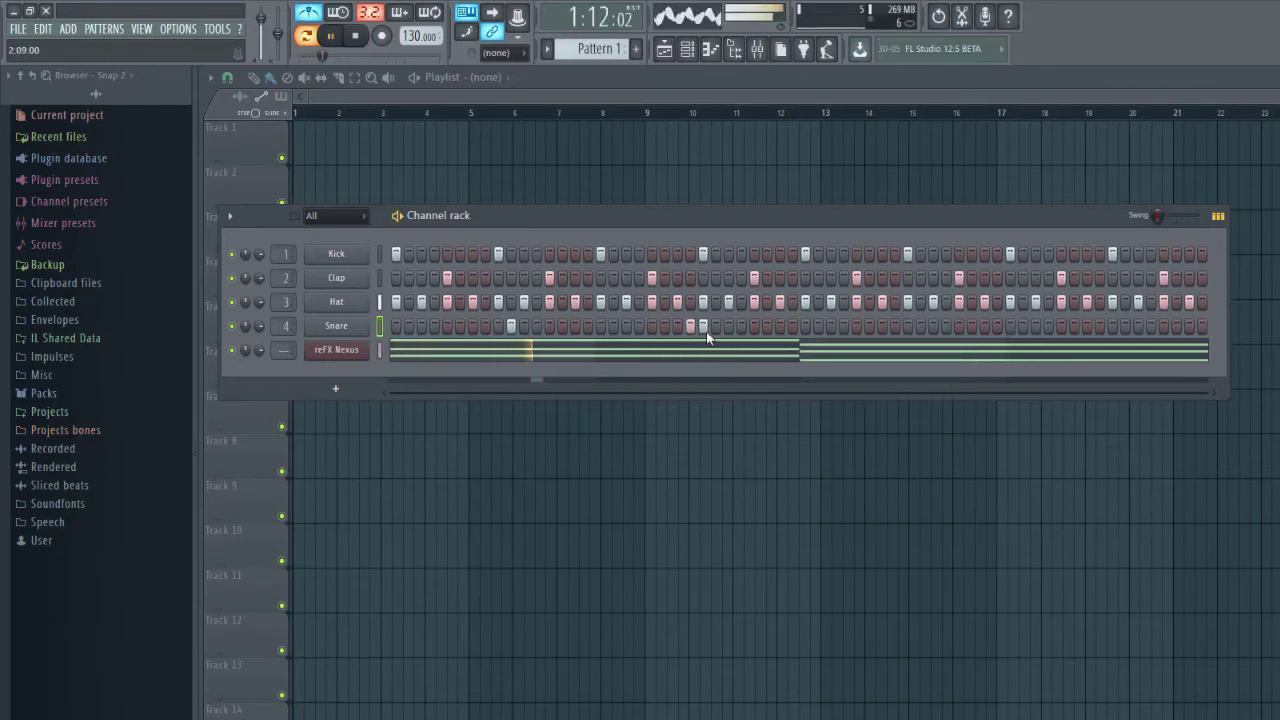
click(717, 328)
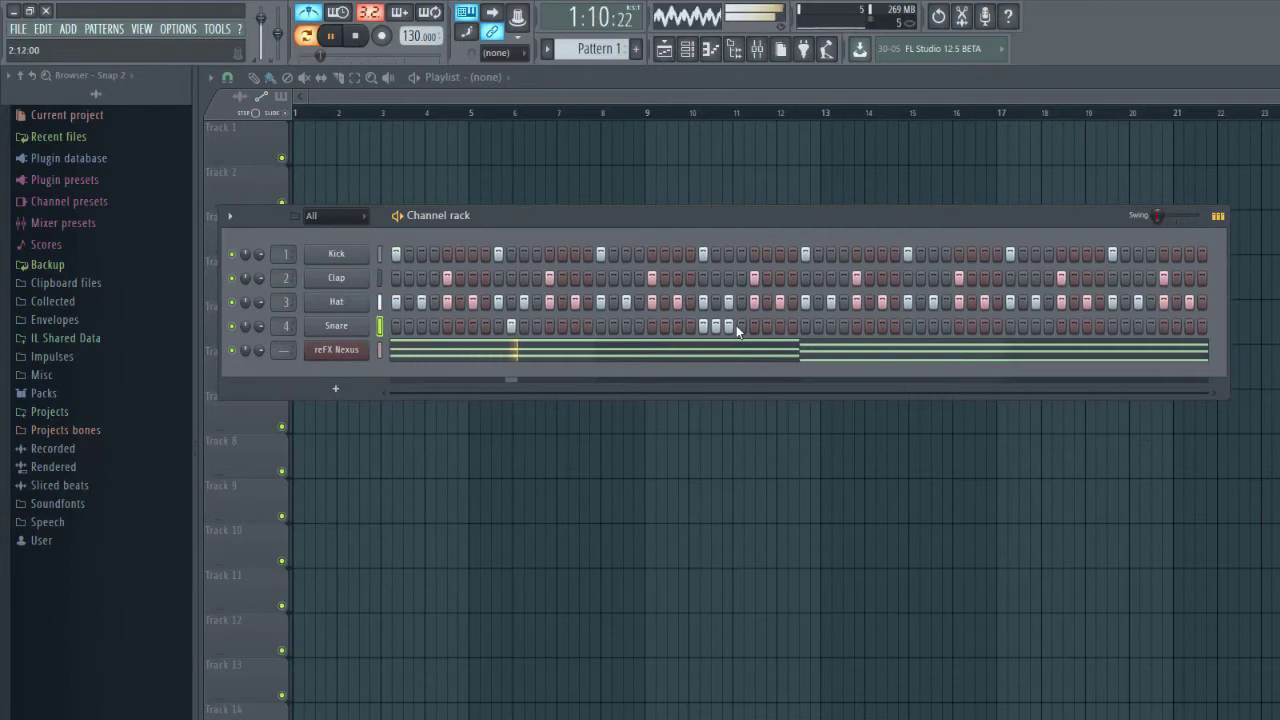
click(742, 326)
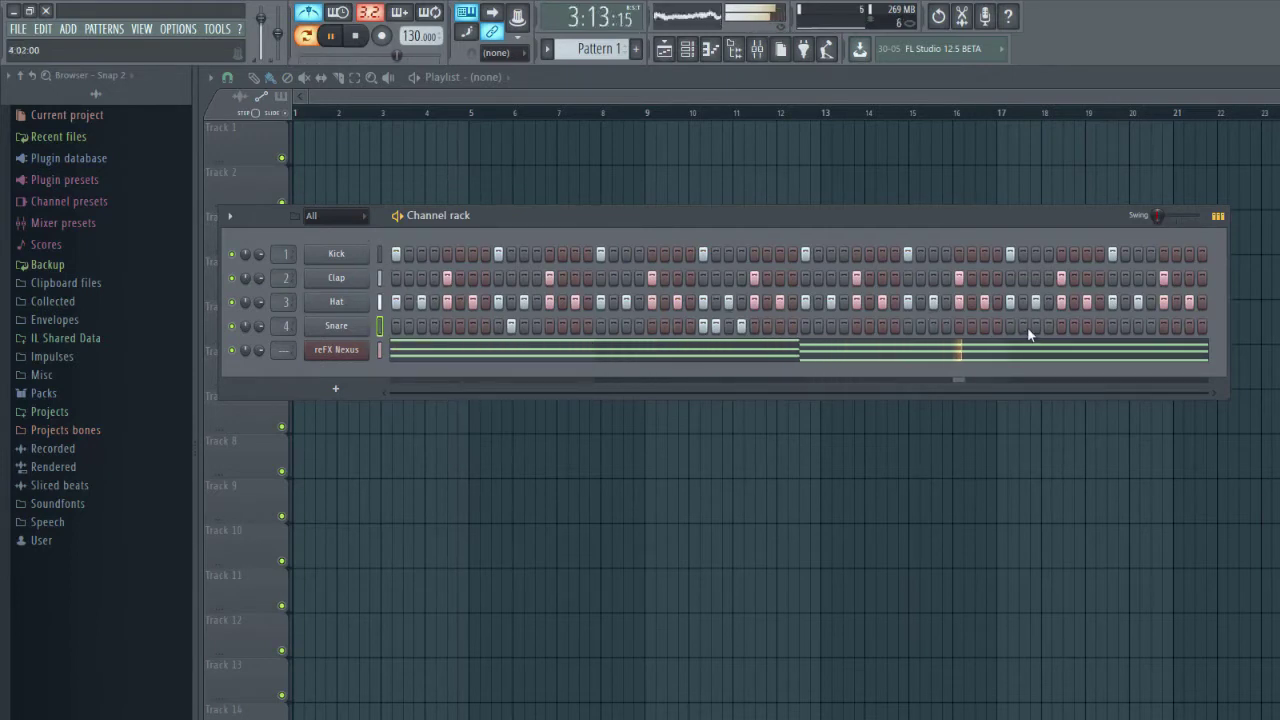
- Add Snare hits on steps 36, 54 and 55 and on the pattern's last three steps, 62 to 64
drag(1177, 326, 1202, 326)
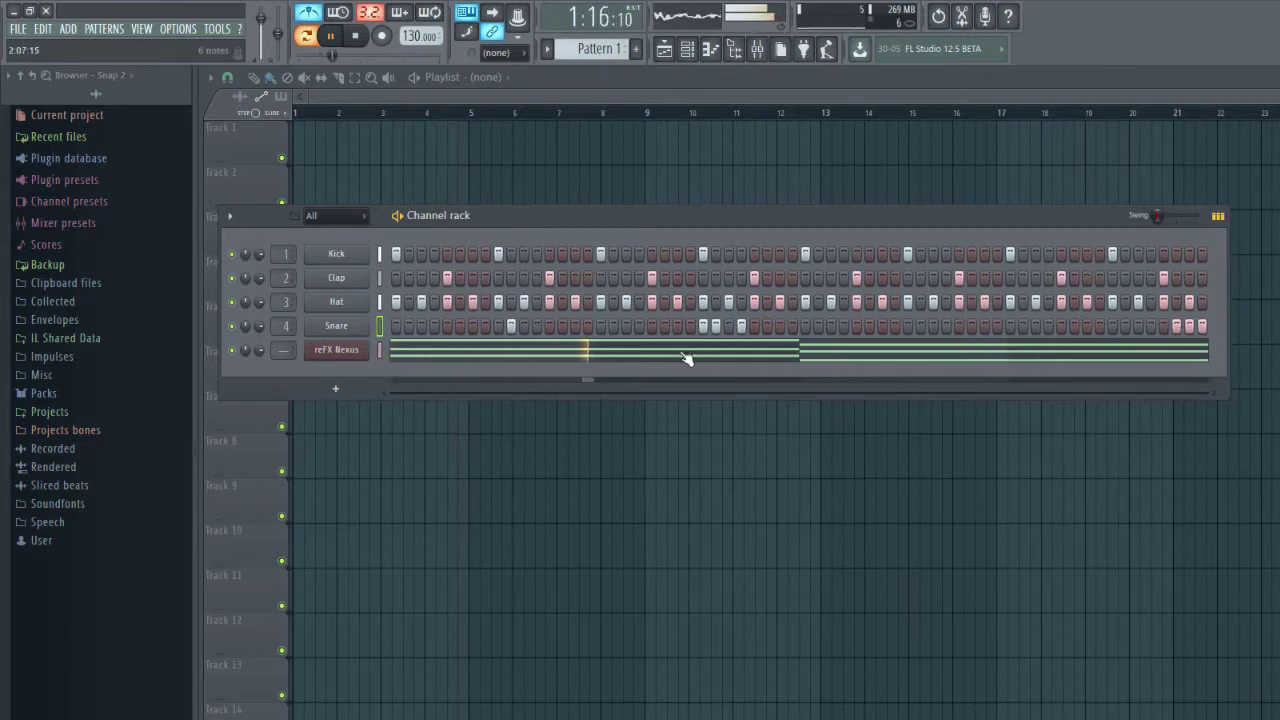
click(842, 325)
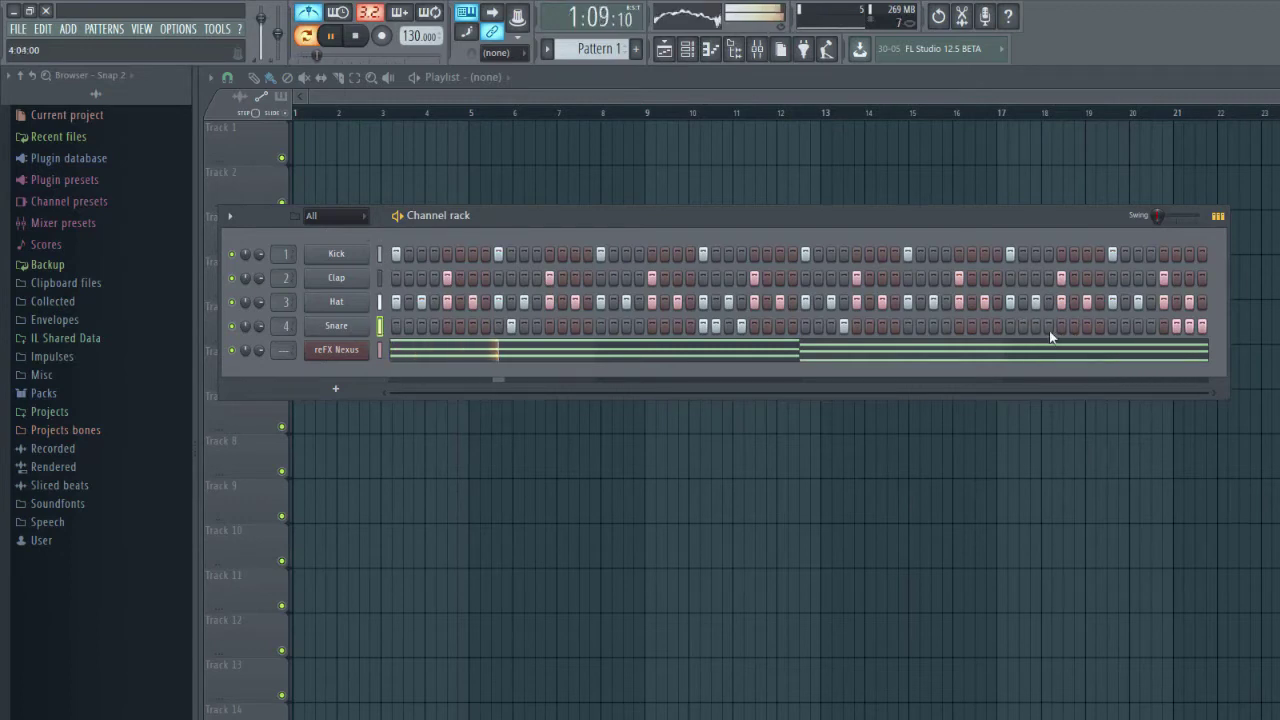
click(1106, 330)
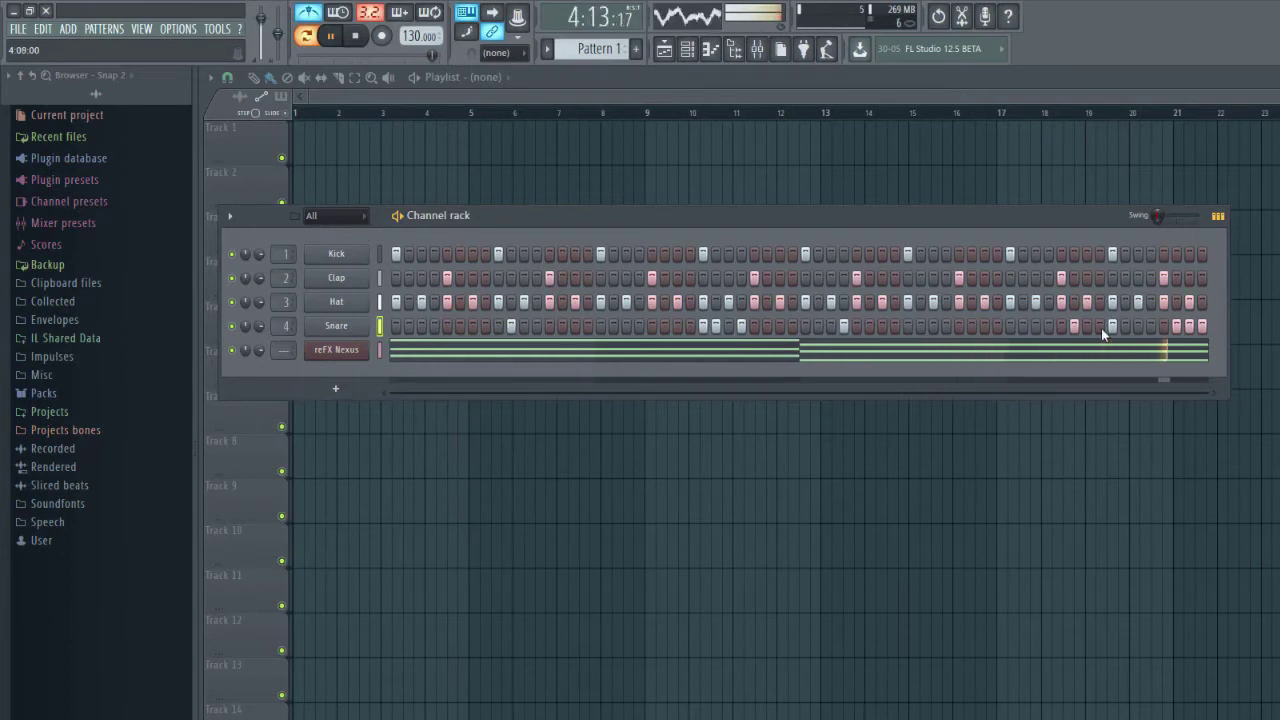
click(1112, 327)
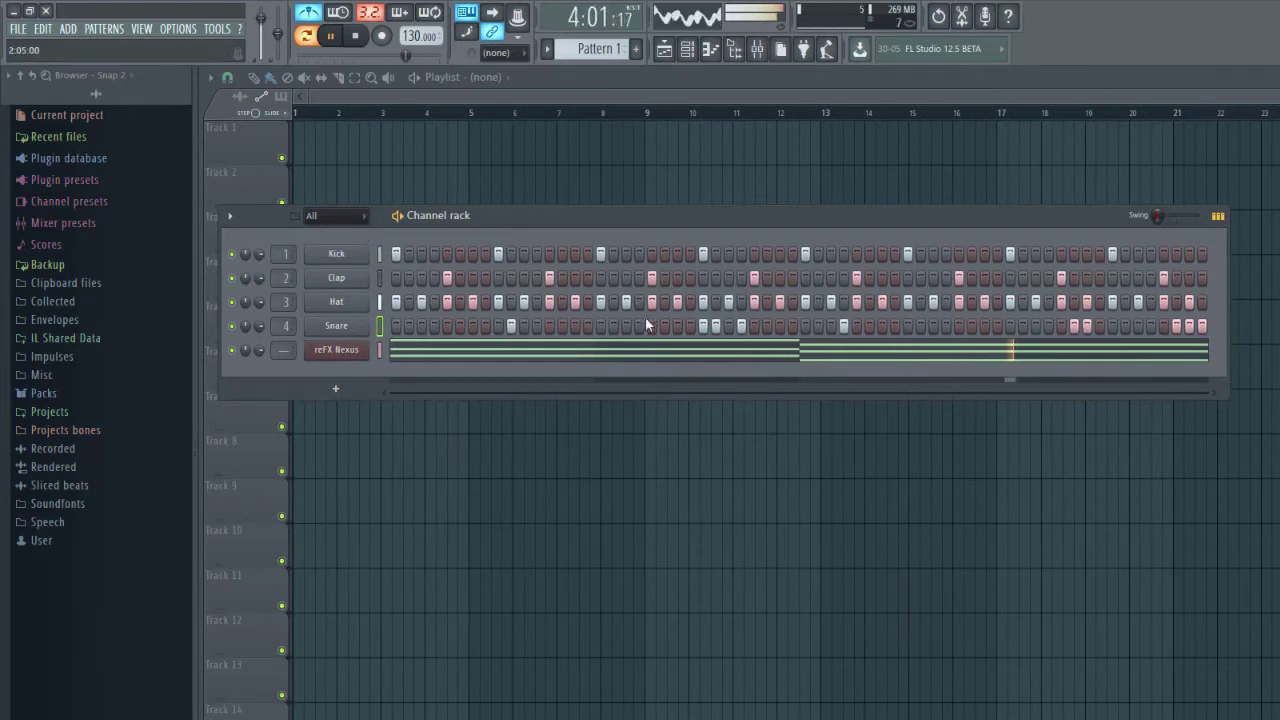
- Clone the reFX Nexus channel and display the Plucked preset category in the cloned instrument
right_click(343, 362)
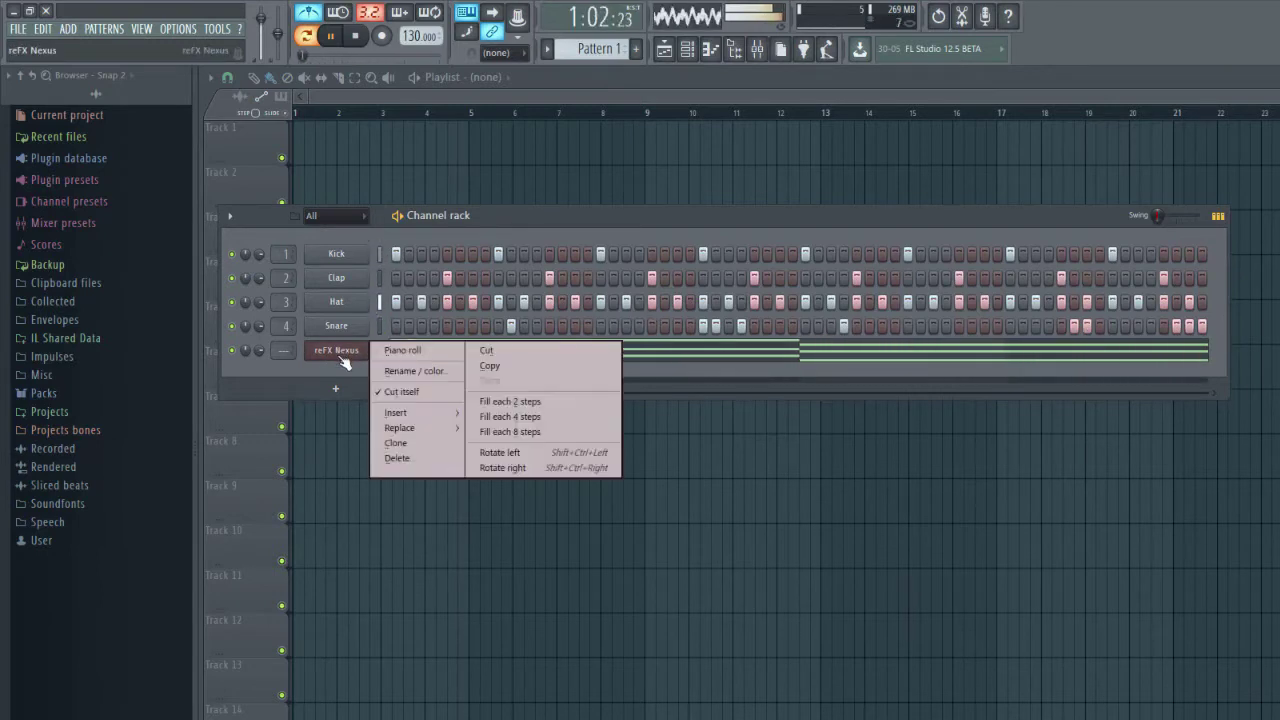
click(397, 443)
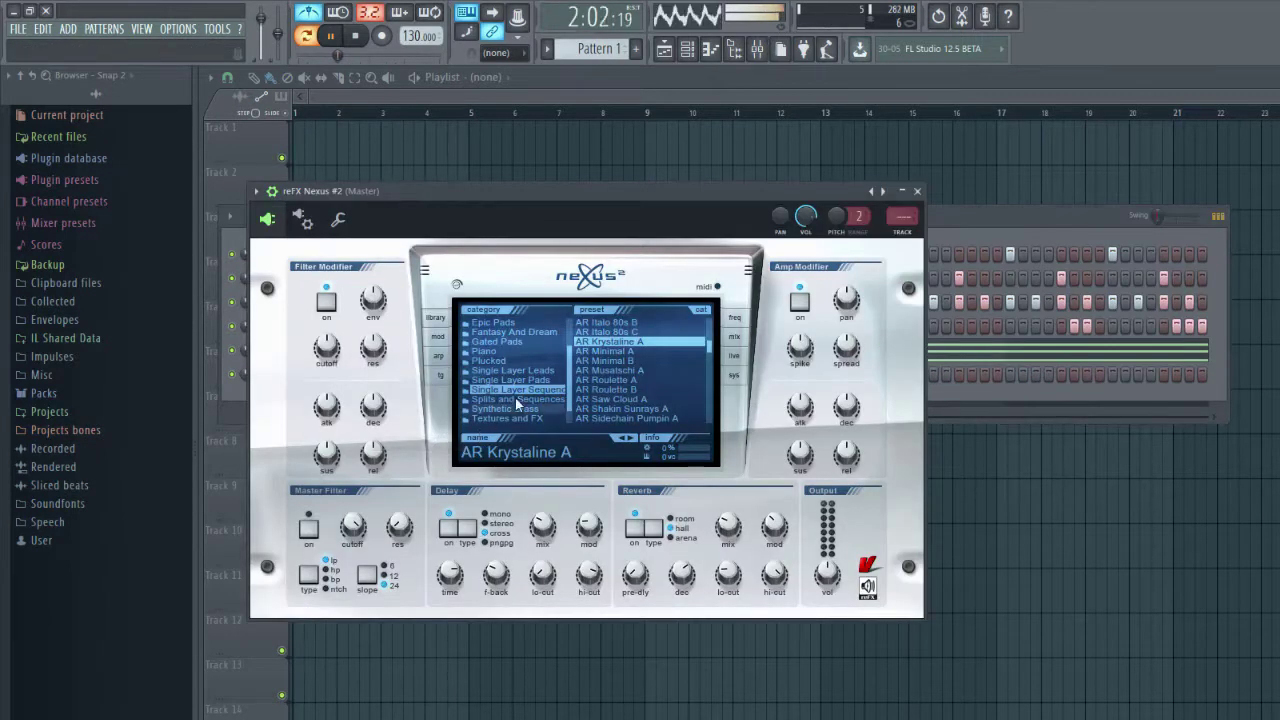
scroll(524, 374, up, 2)
click(498, 381)
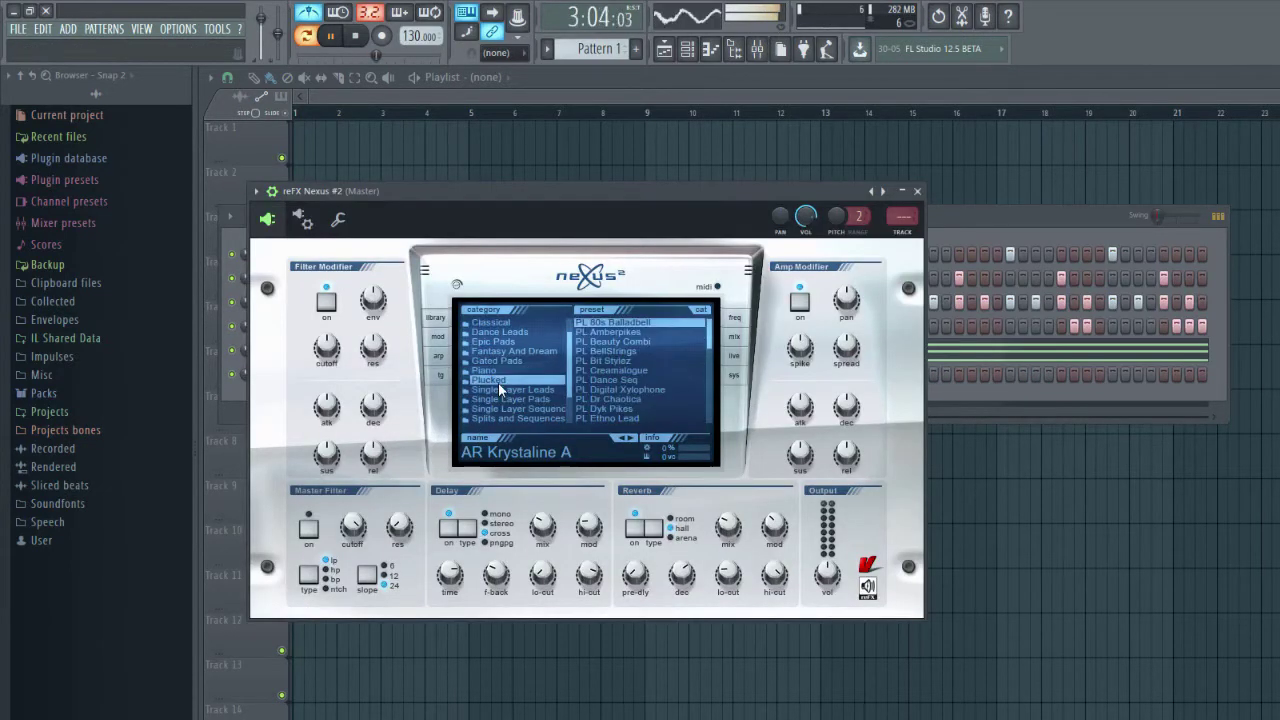
- Audition plucked presets in the cloned Nexus, including PL Amberpikes, PL BellStrings, PL Creamalogue, PL 80s Balladbell and PL Digital Xylophone
click(616, 342)
click(616, 333)
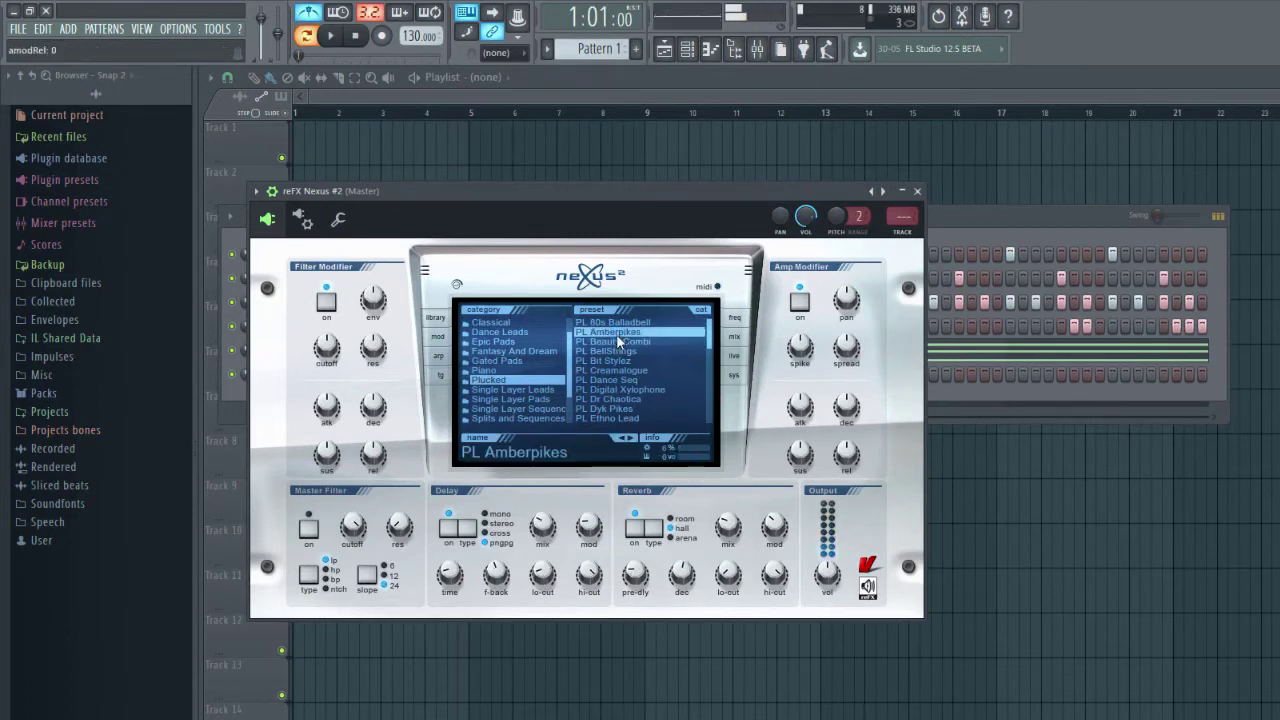
click(612, 342)
click(612, 351)
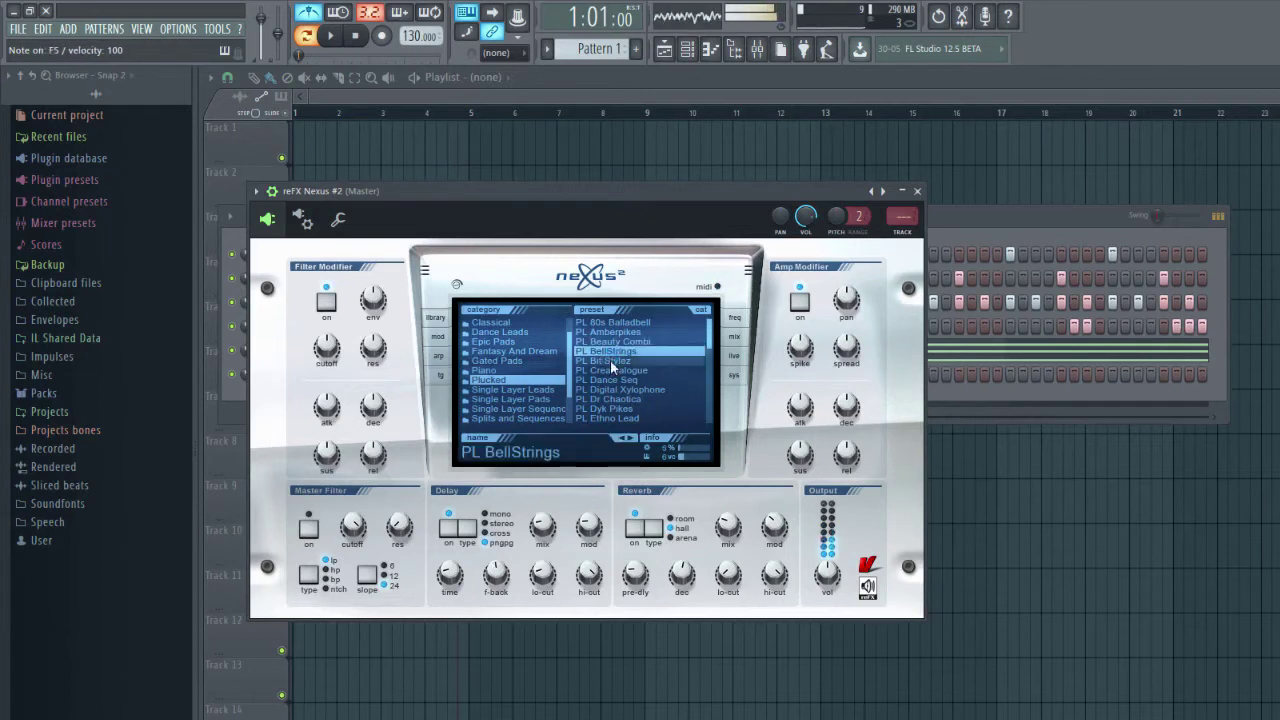
click(610, 360)
click(609, 370)
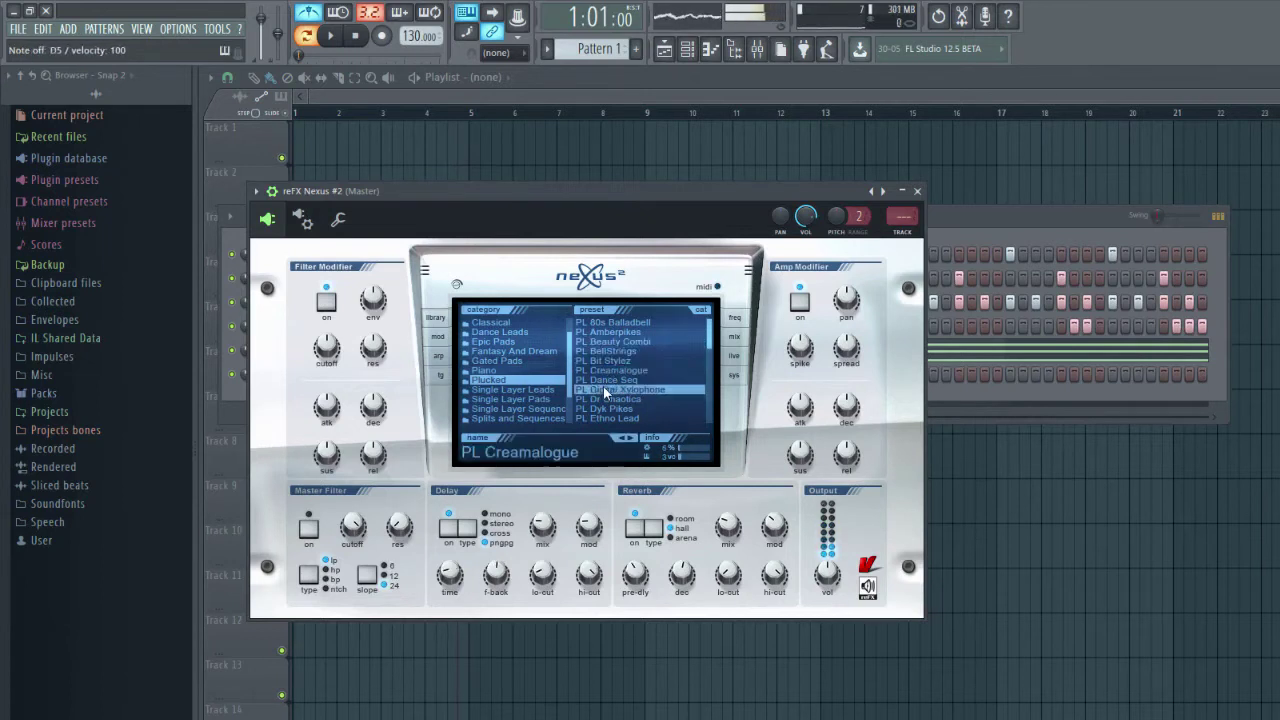
click(604, 379)
click(612, 341)
click(612, 332)
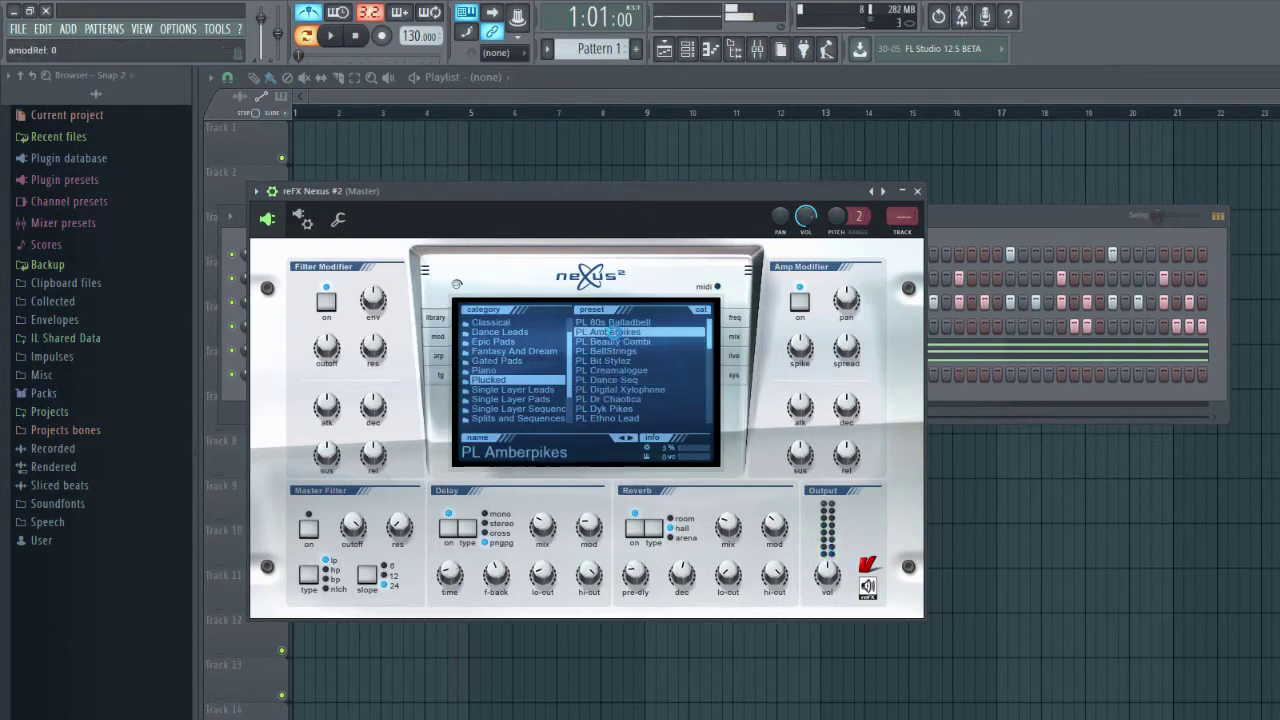
click(615, 322)
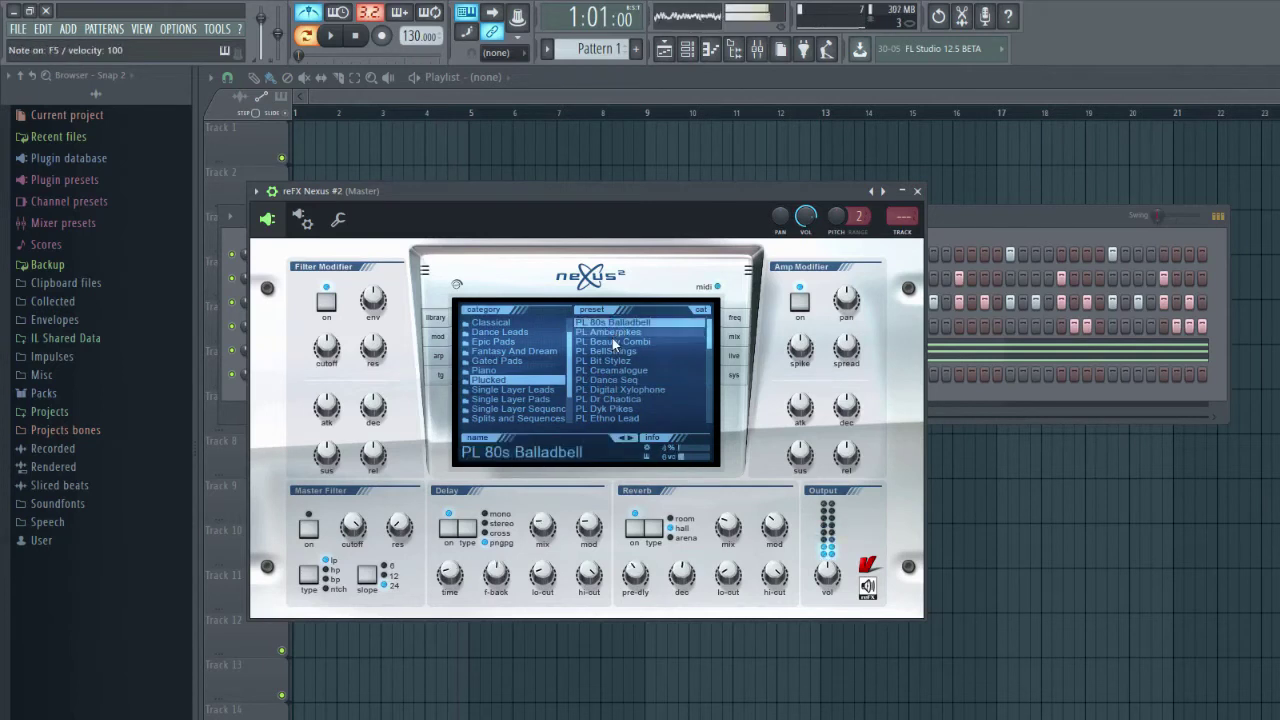
click(610, 369)
click(608, 390)
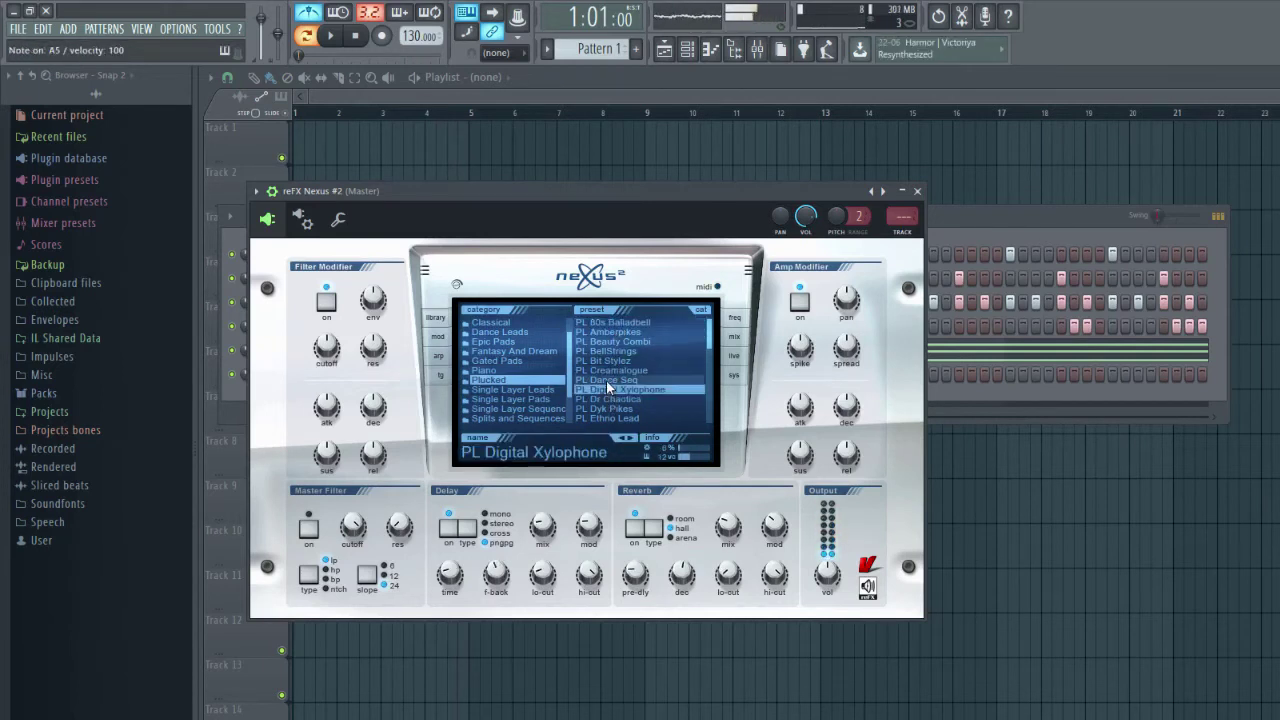
- Load PL Dance Seq in the cloned Nexus, set its arpeggiator to range 3 with the Auto (sustain) chord, and close the instrument
click(606, 379)
click(339, 220)
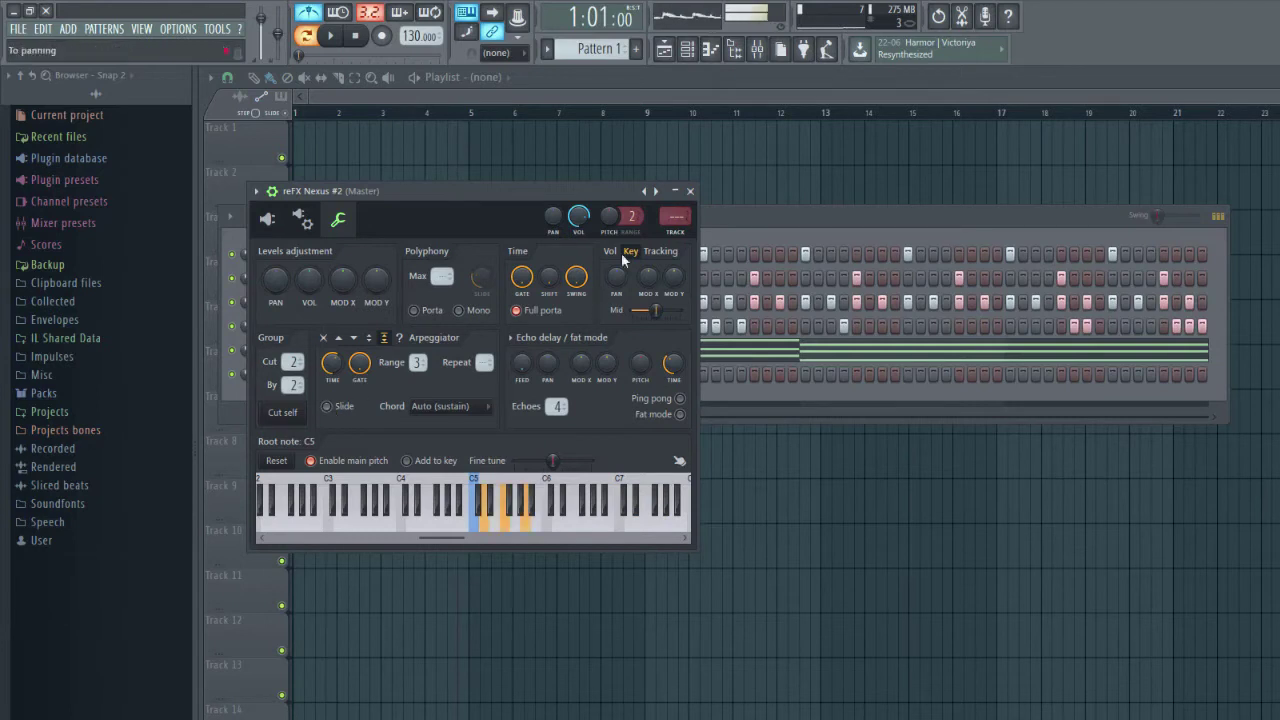
click(690, 191)
- Copy the reFX Nexus chord notes to the reFX Nexus #2 channel in Pattern 1, play the result and stop playback
right_click(367, 346)
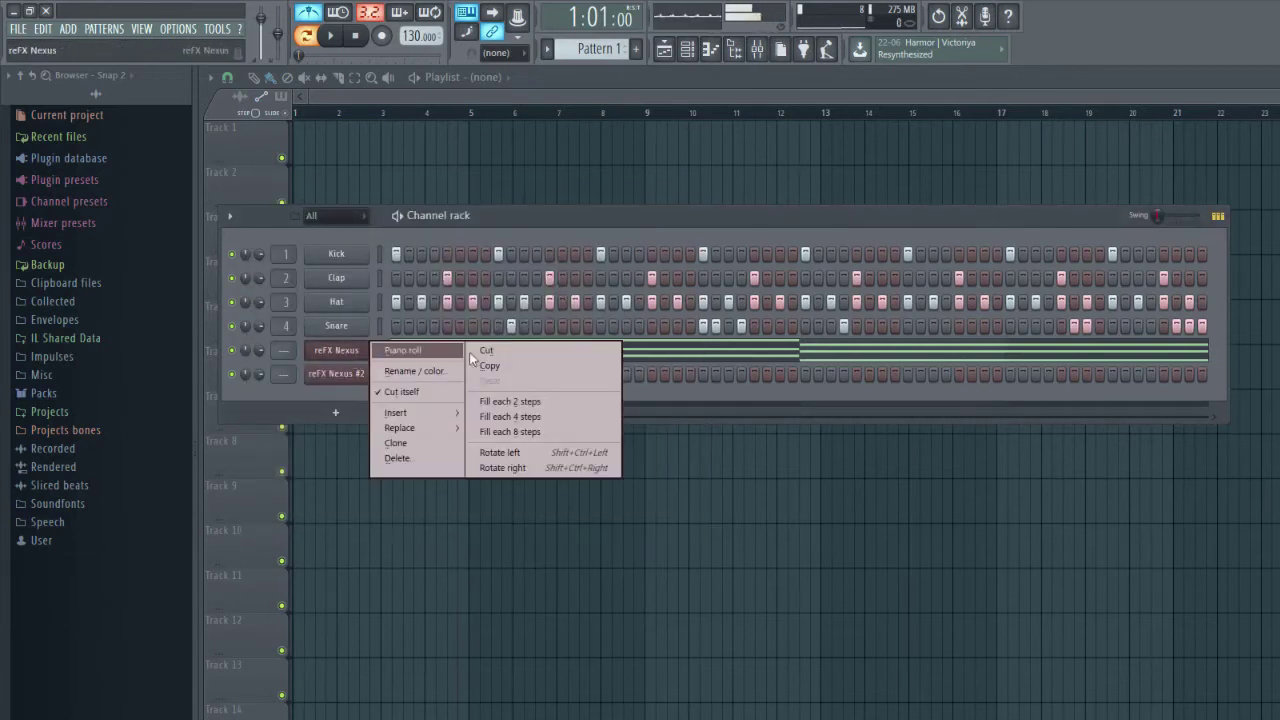
click(482, 366)
right_click(366, 372)
click(550, 400)
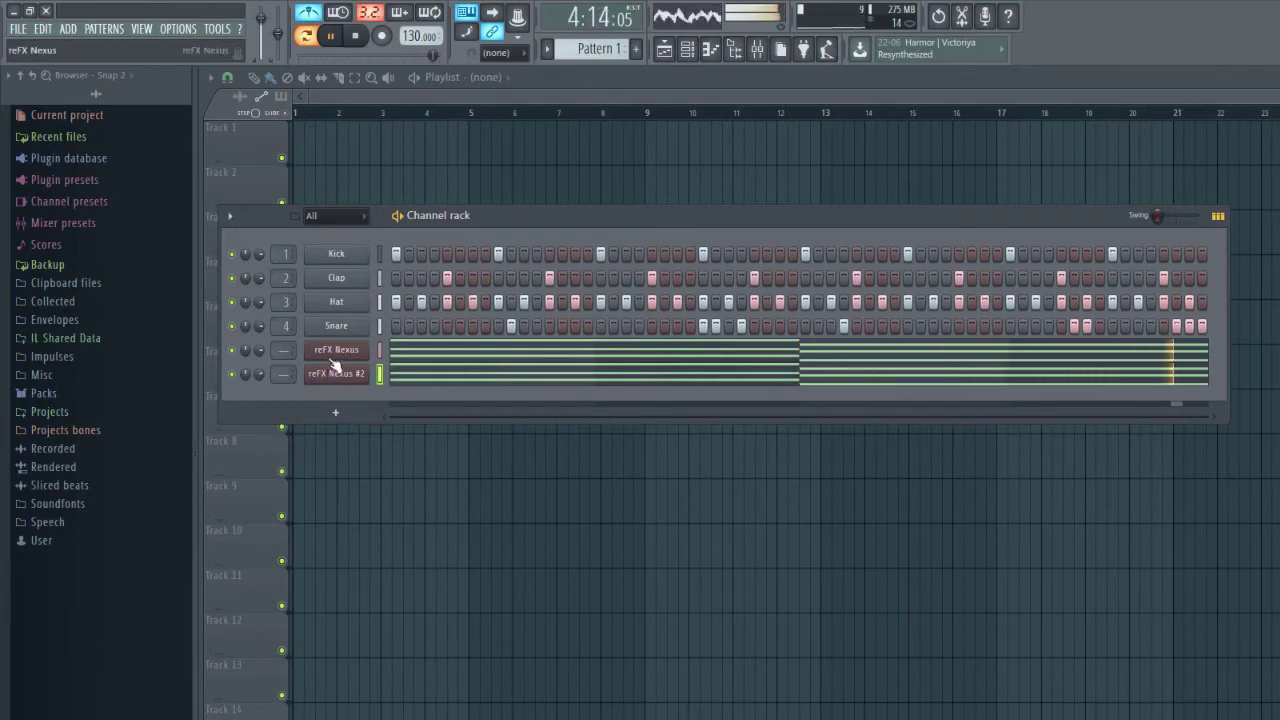
key(space)
- Move the reFX Nexus chord notes from Pattern 1 to the same channel in Pattern 2
right_click(362, 349)
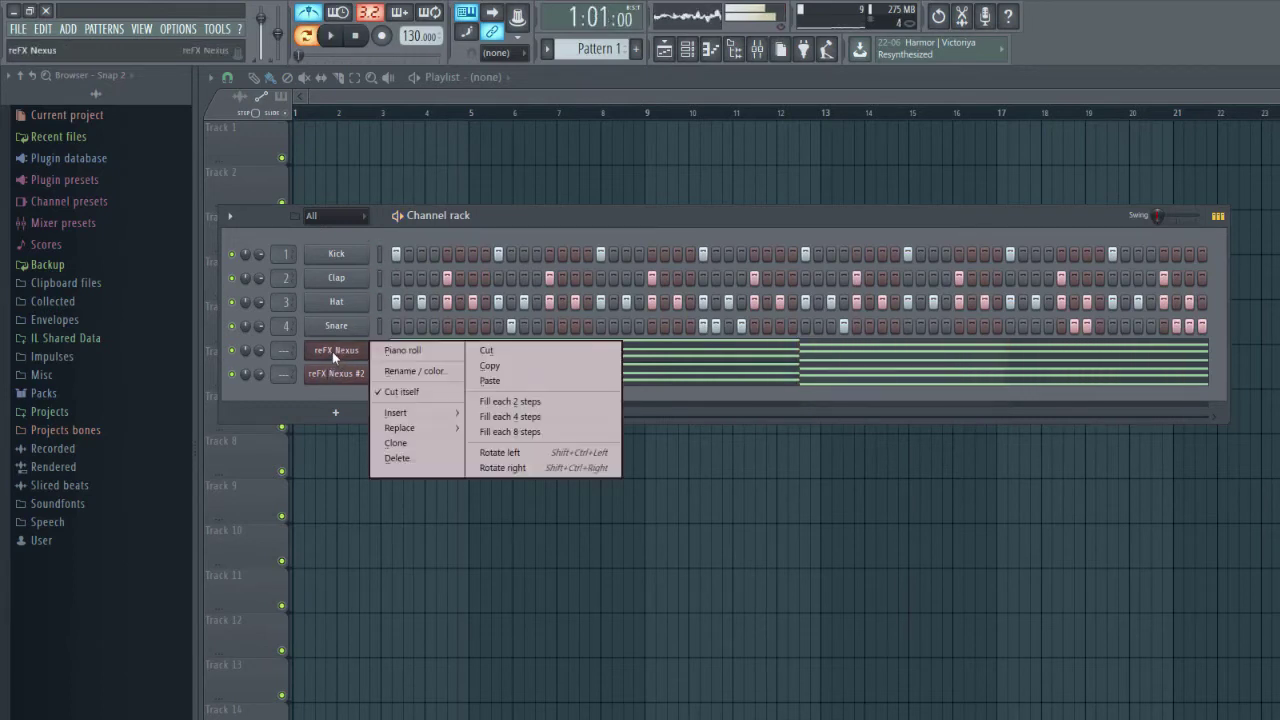
click(490, 350)
key(F4)
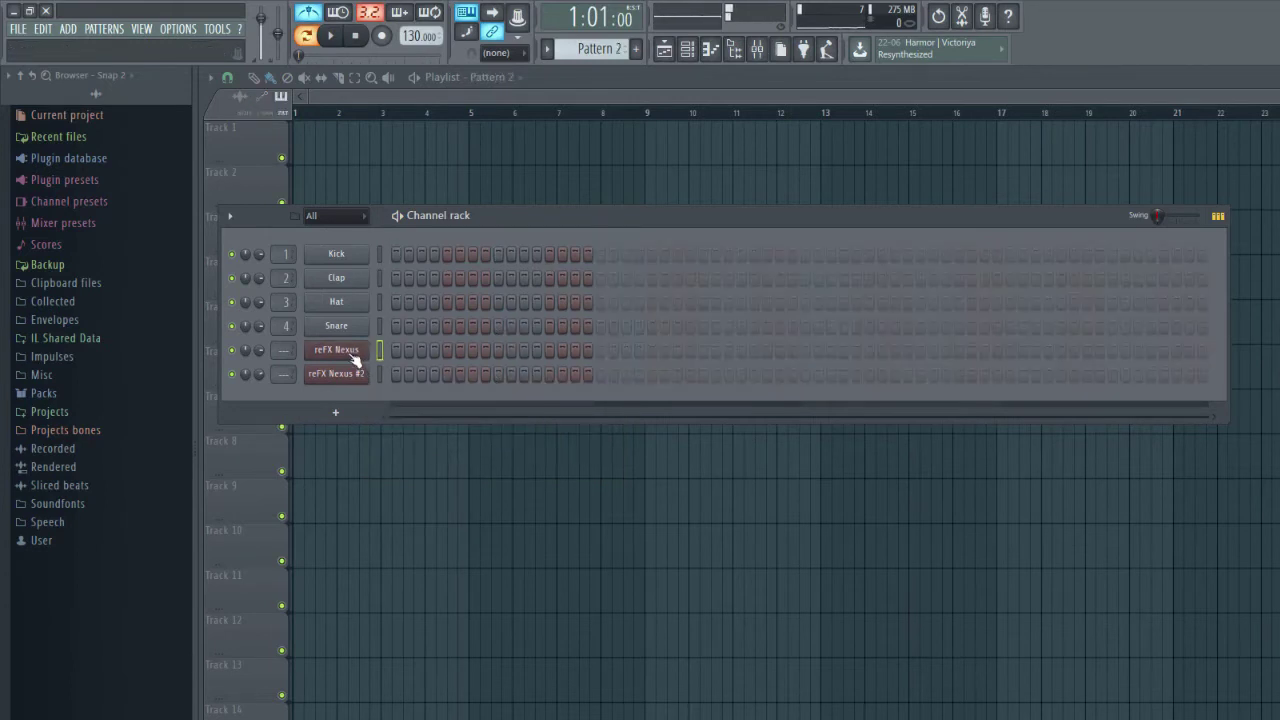
right_click(356, 351)
click(490, 378)
- Move the reFX Nexus #2 notes from Pattern 1 to the same channel in Pattern 3
key(KP_Subtract)
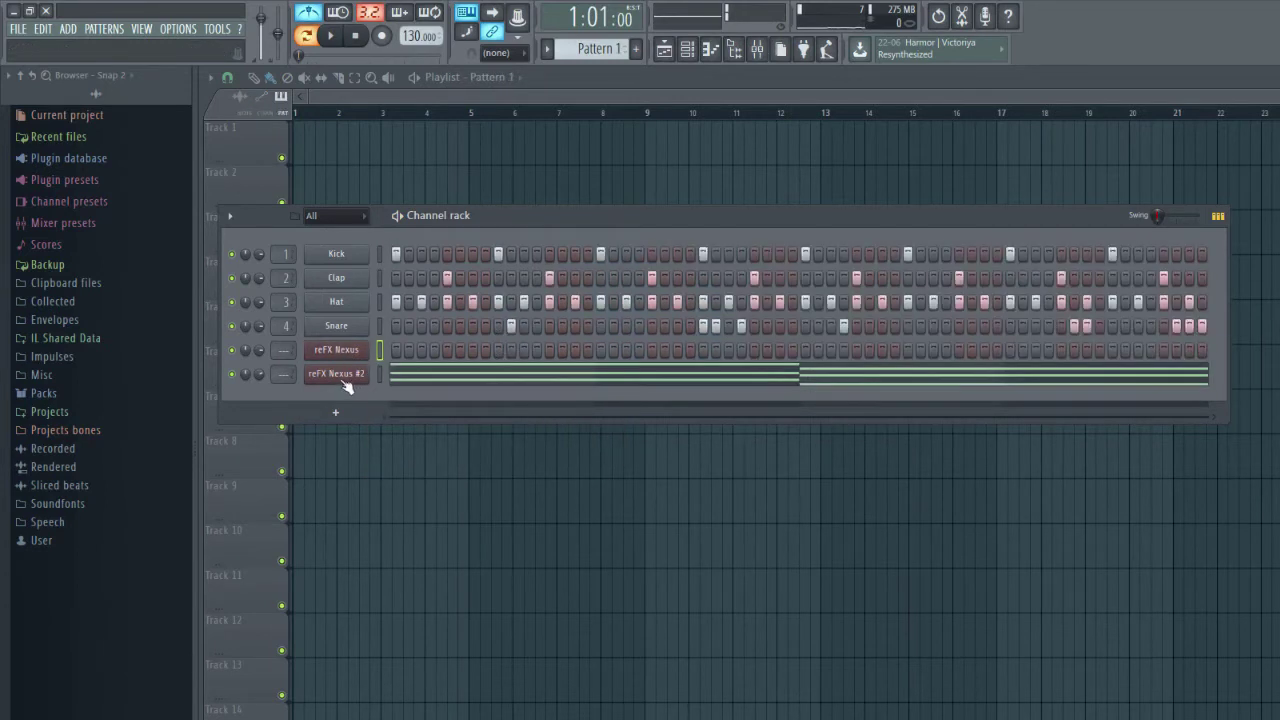
right_click(360, 376)
click(494, 375)
key(KP_Add)
key(KP_Add)
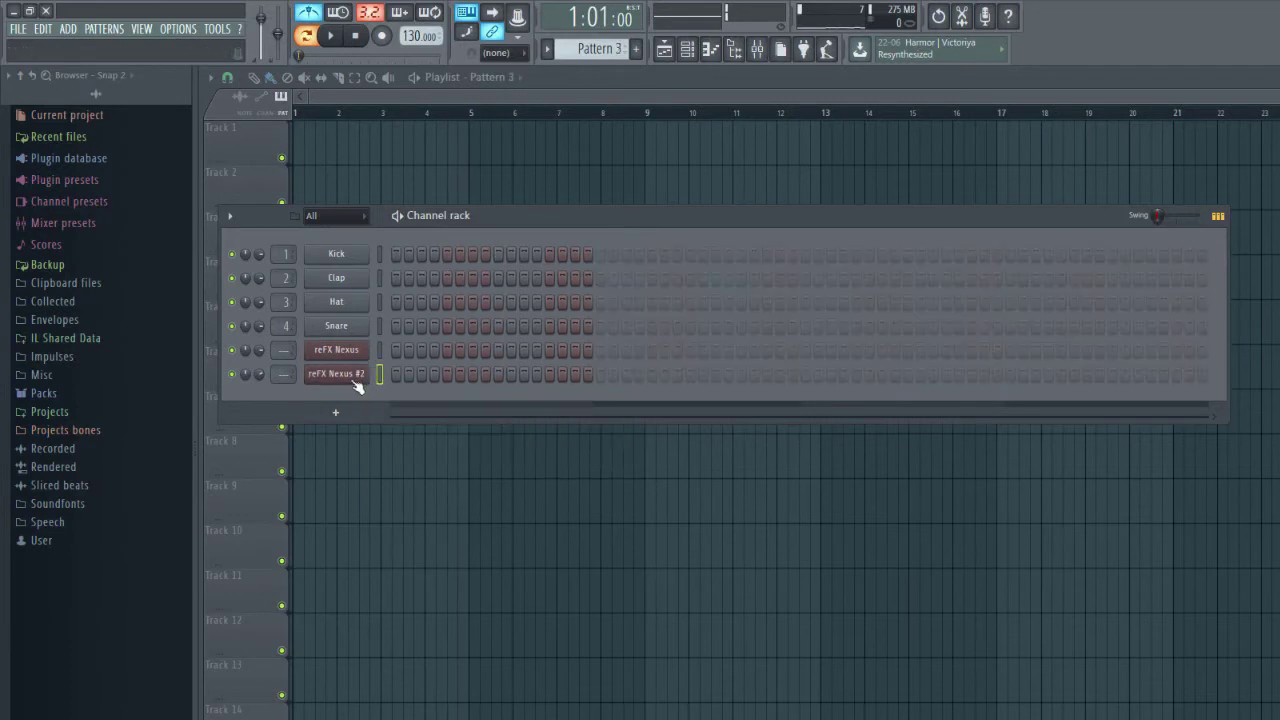
right_click(358, 376)
click(500, 405)
- Check the drums left in Pattern 1, and place Pattern 2 on playlist Track 1 at bar 1
key(KP_Subtract)
key(KP_Subtract)
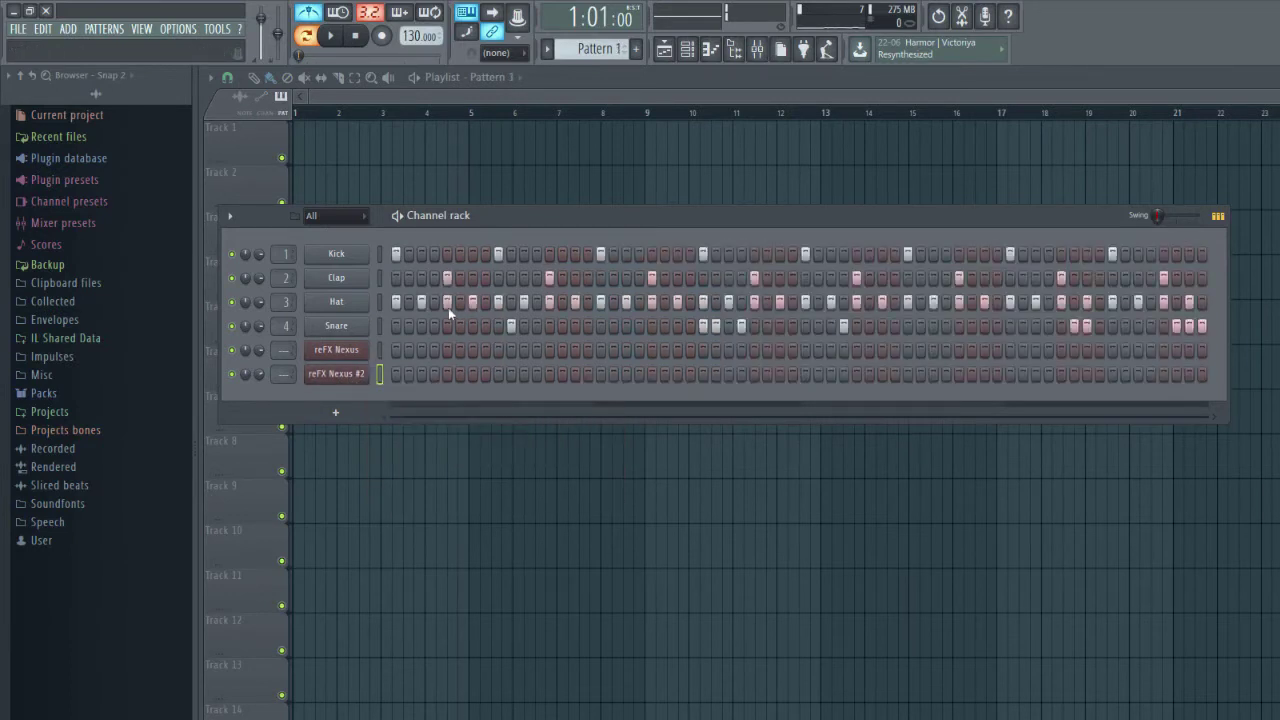
key(KP_Add)
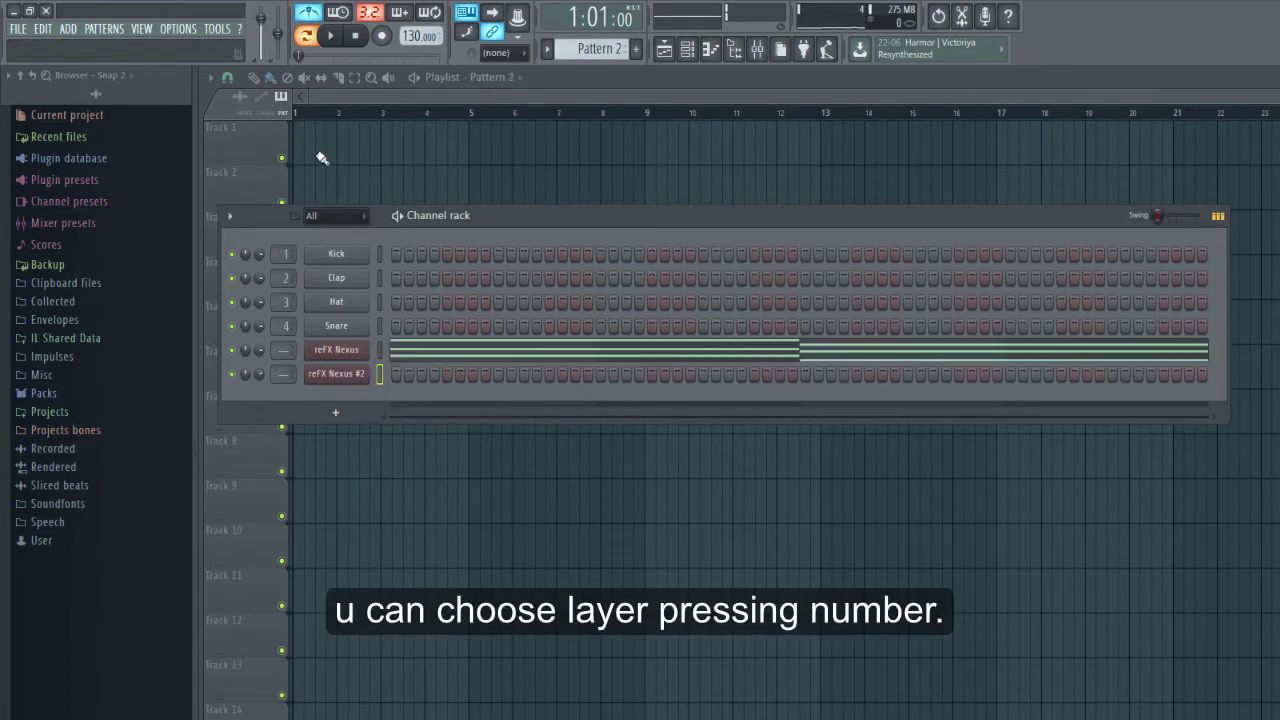
click(308, 137)
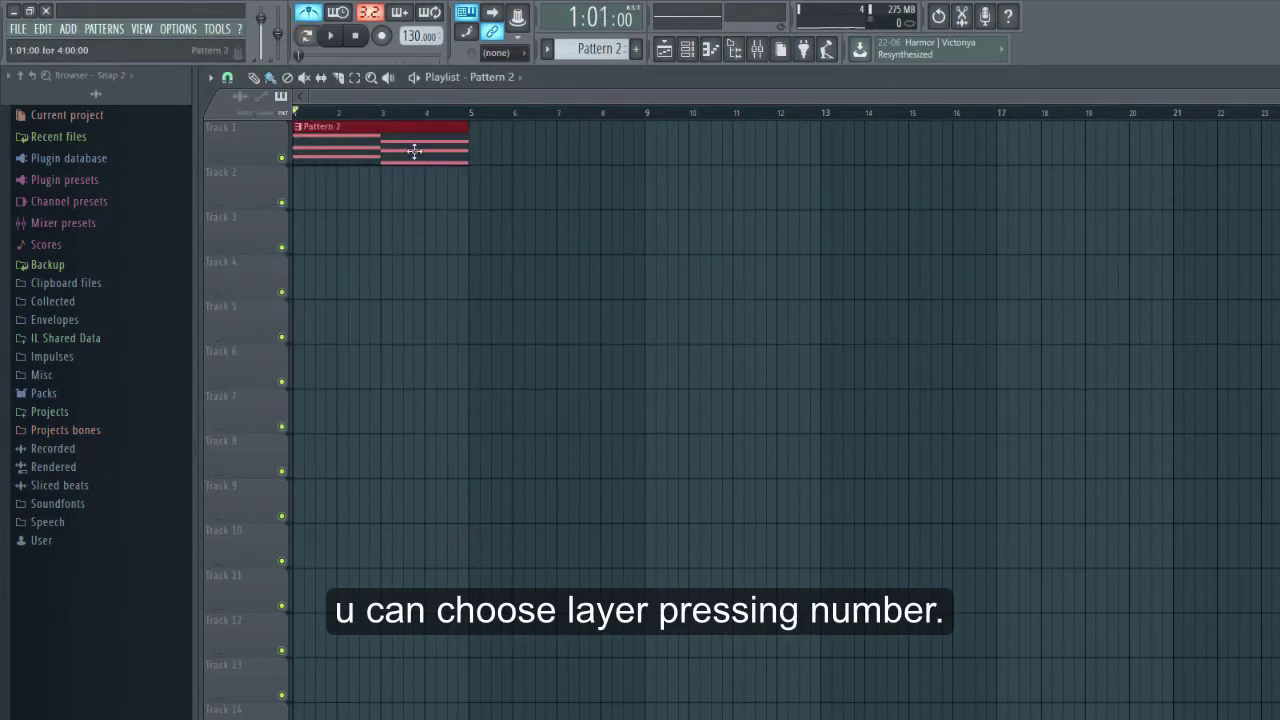
- Add Pattern 1 on Track 3 and another Pattern 2 clip on Track 1, both starting at bar 5
click(472, 196)
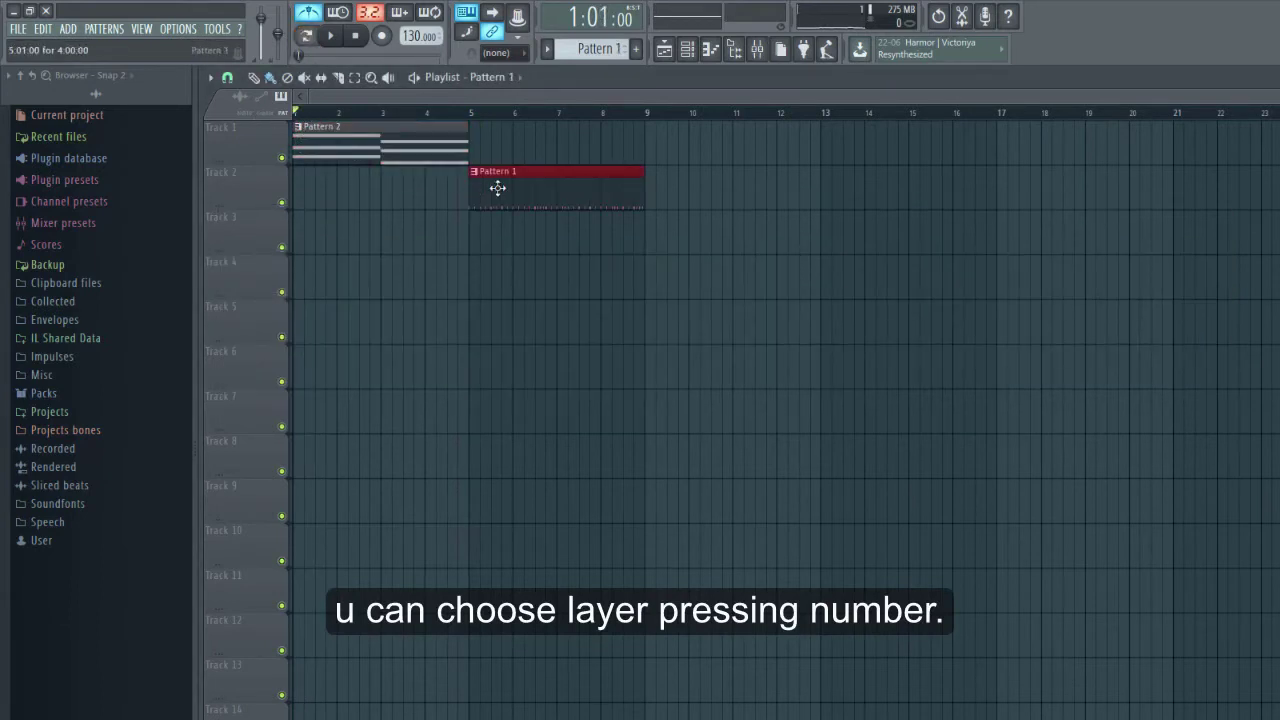
click(475, 150)
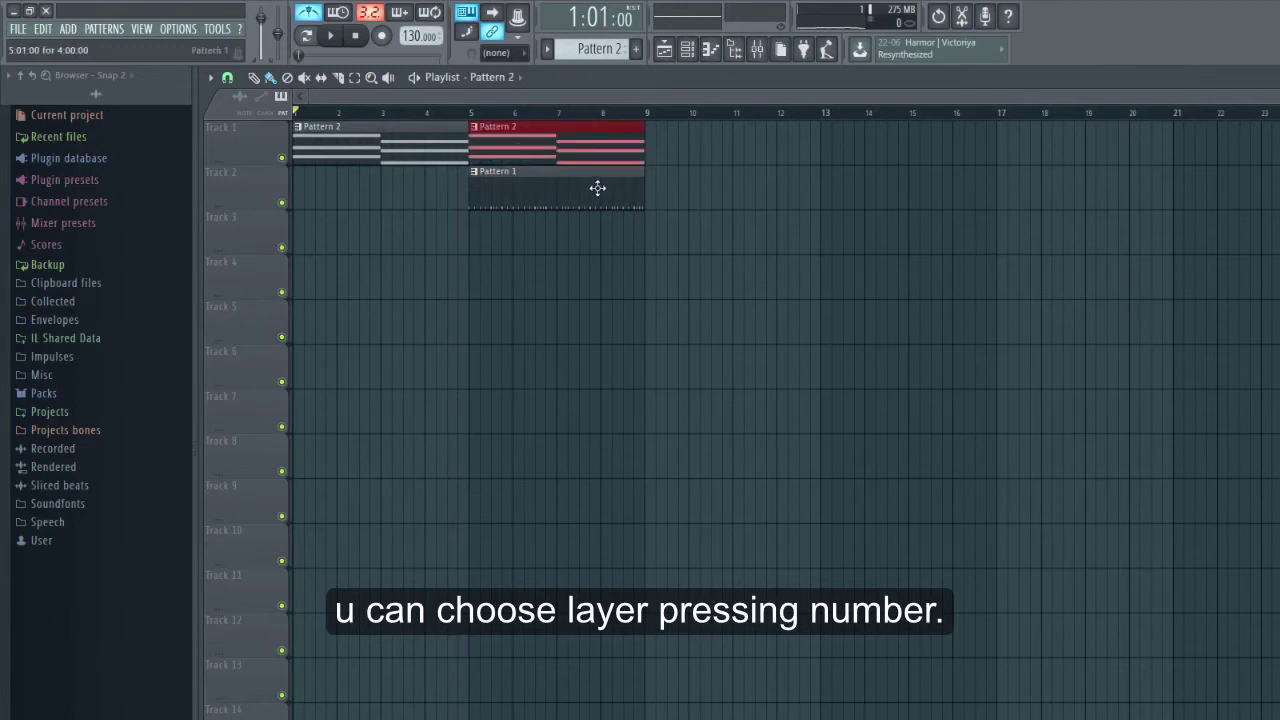
drag(597, 188, 590, 243)
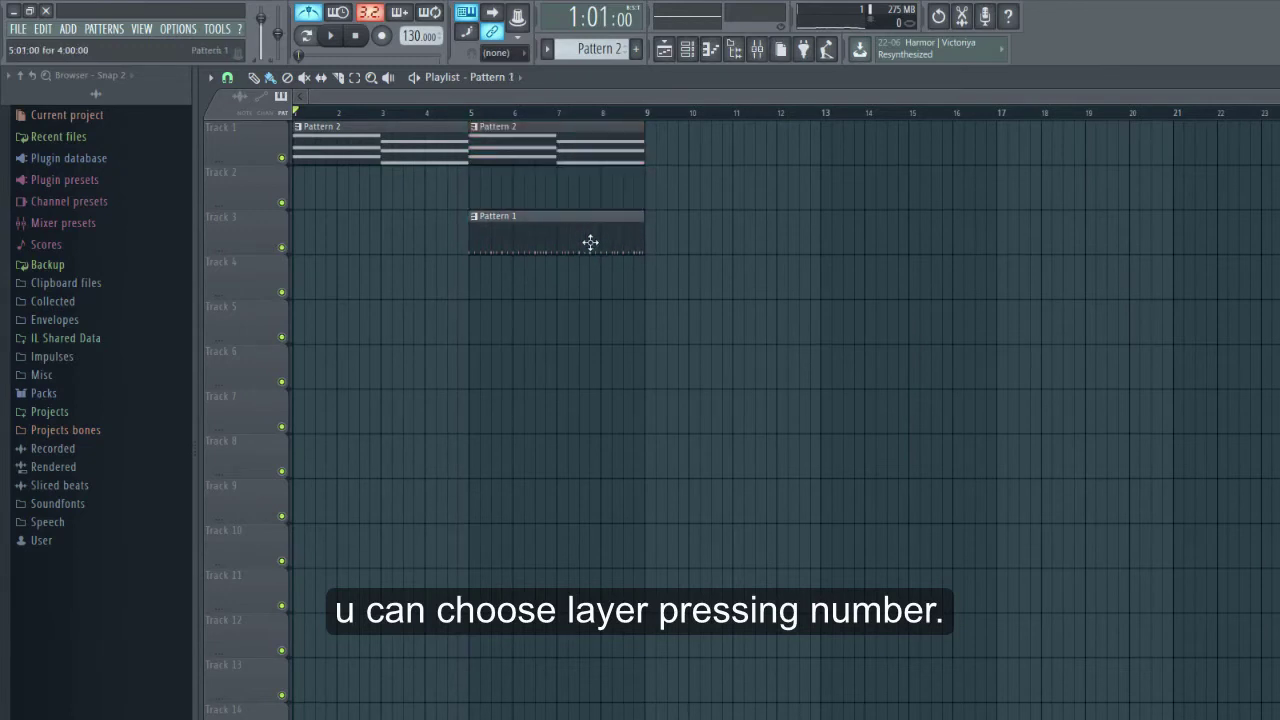
- Place Pattern 2 on Track 1, Pattern 3 on Track 2 and Pattern 1 on Track 3, all starting at bar 9
click(654, 186)
key(1)
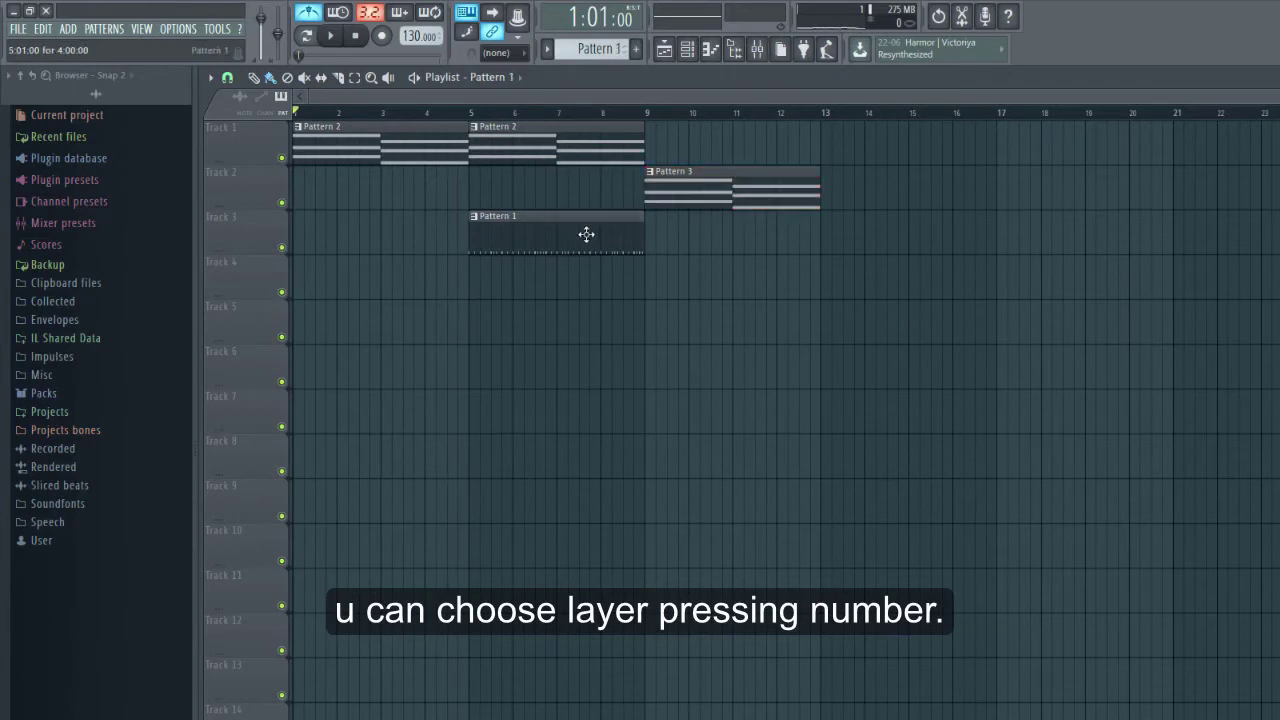
click(656, 232)
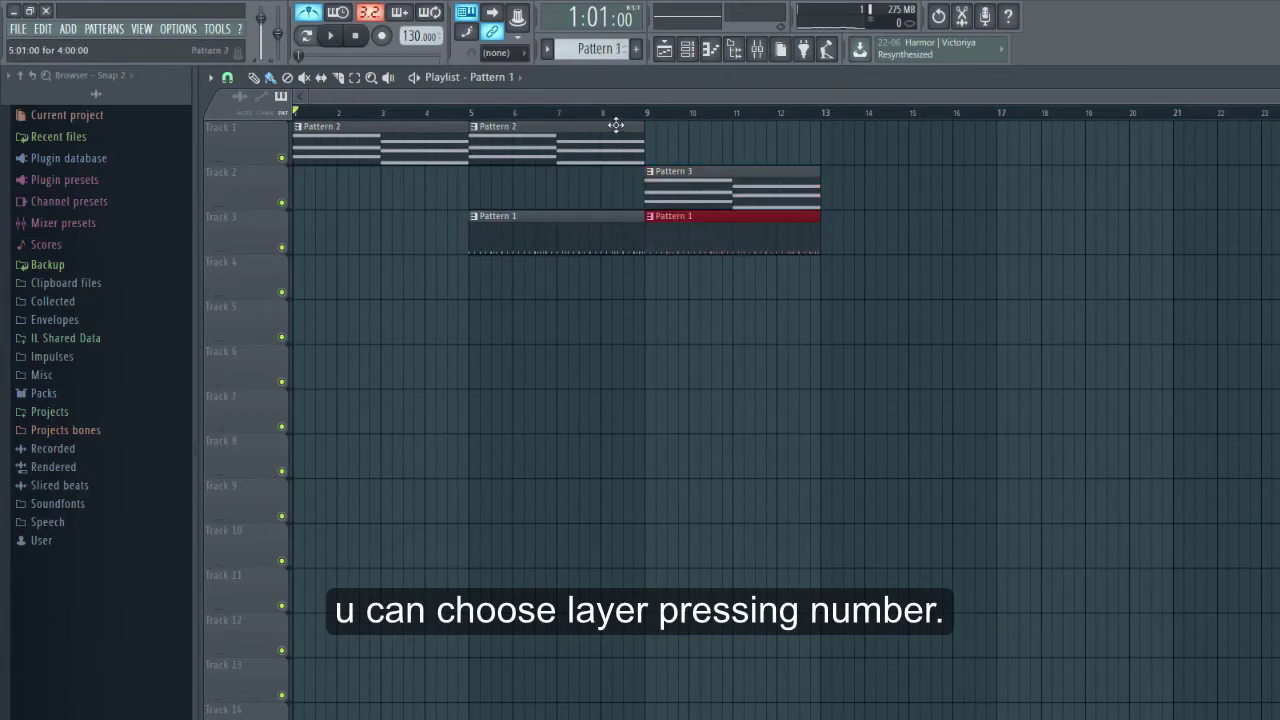
click(651, 149)
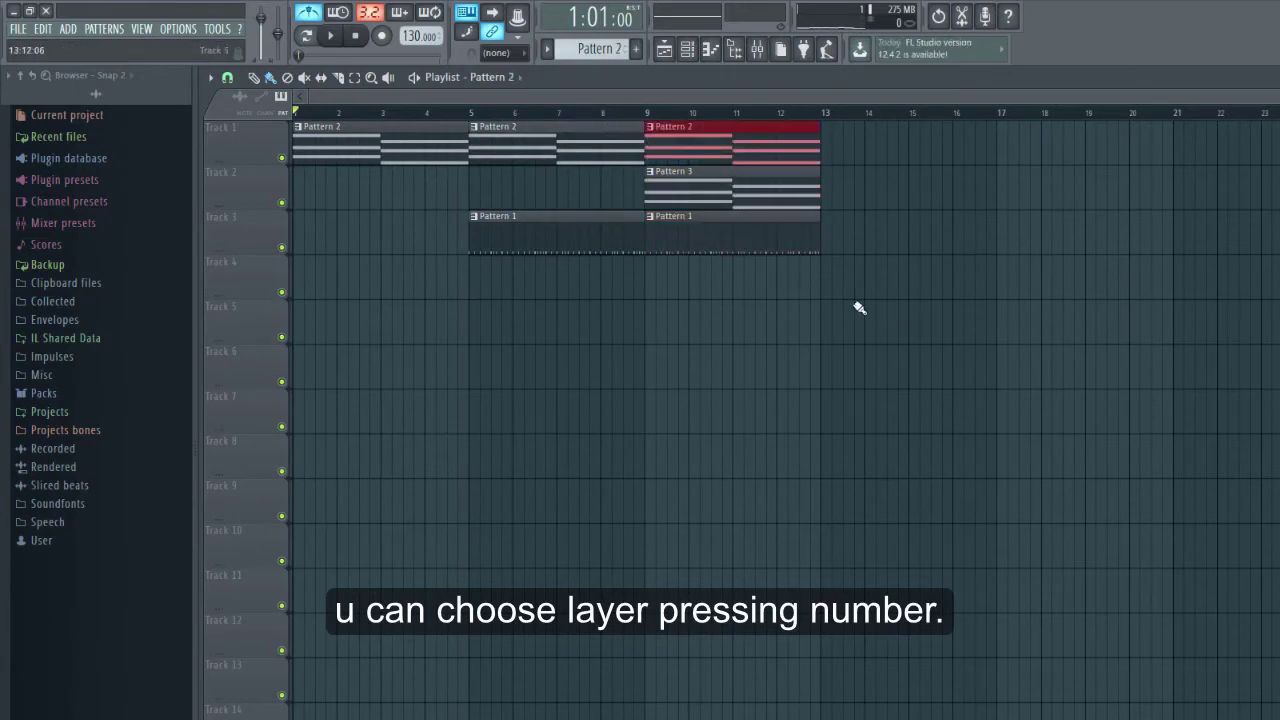
- Duplicate the three clips at bar 9 to bar 13 and clear the selection
drag(812, 298, 722, 116)
key(ctrl+b)
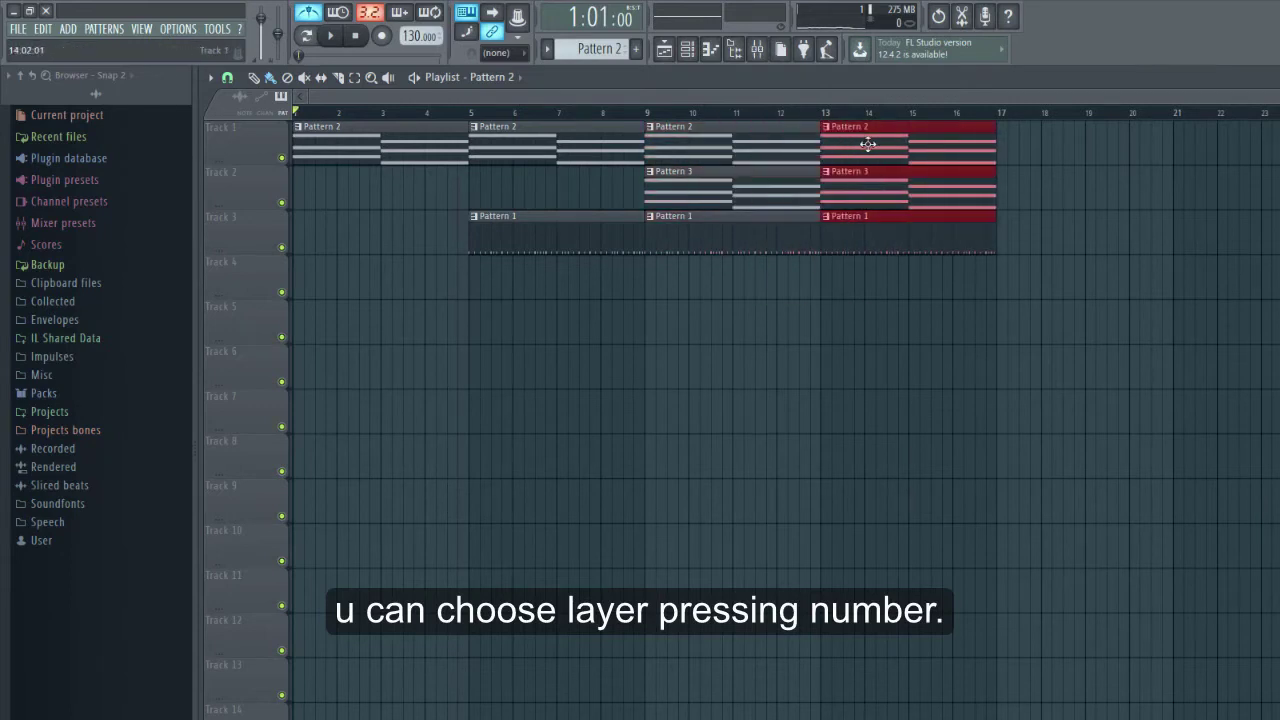
ctrl+click(731, 383)
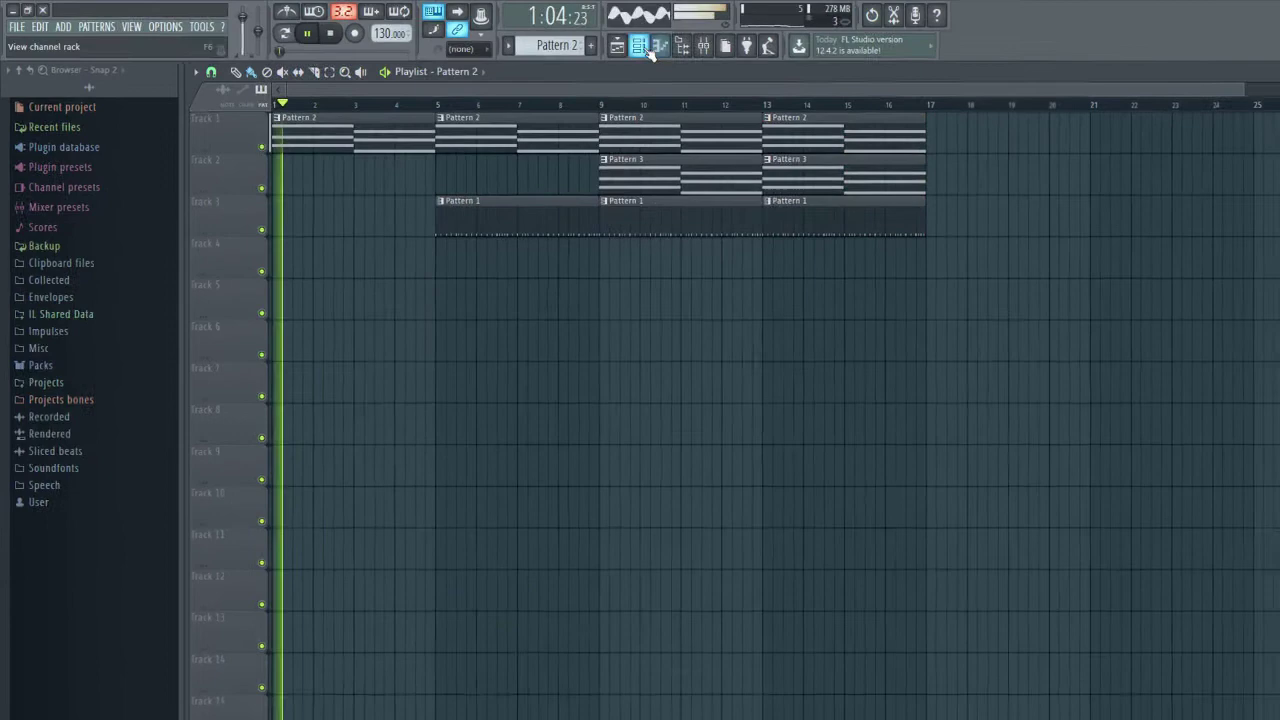
- Switch to the empty Pattern 4 in the channel rack and add Snare hits on steps 1 to 5
key(F6)
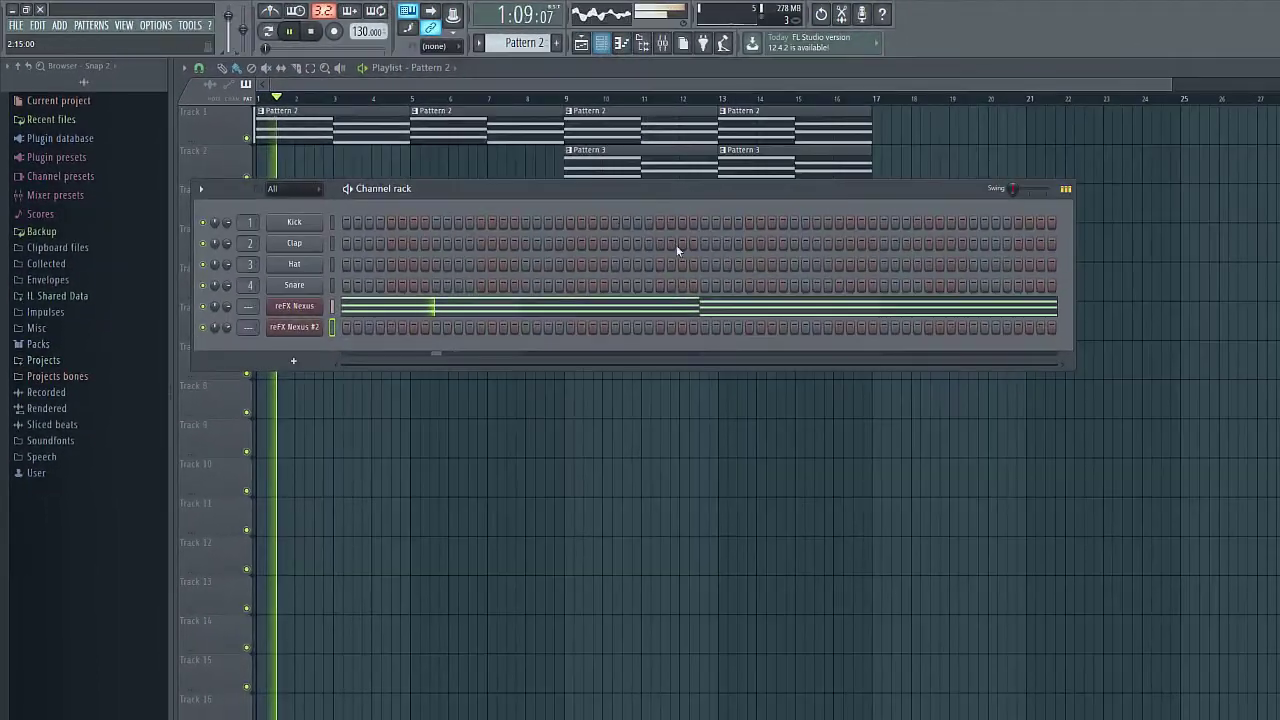
drag(635, 200, 792, 211)
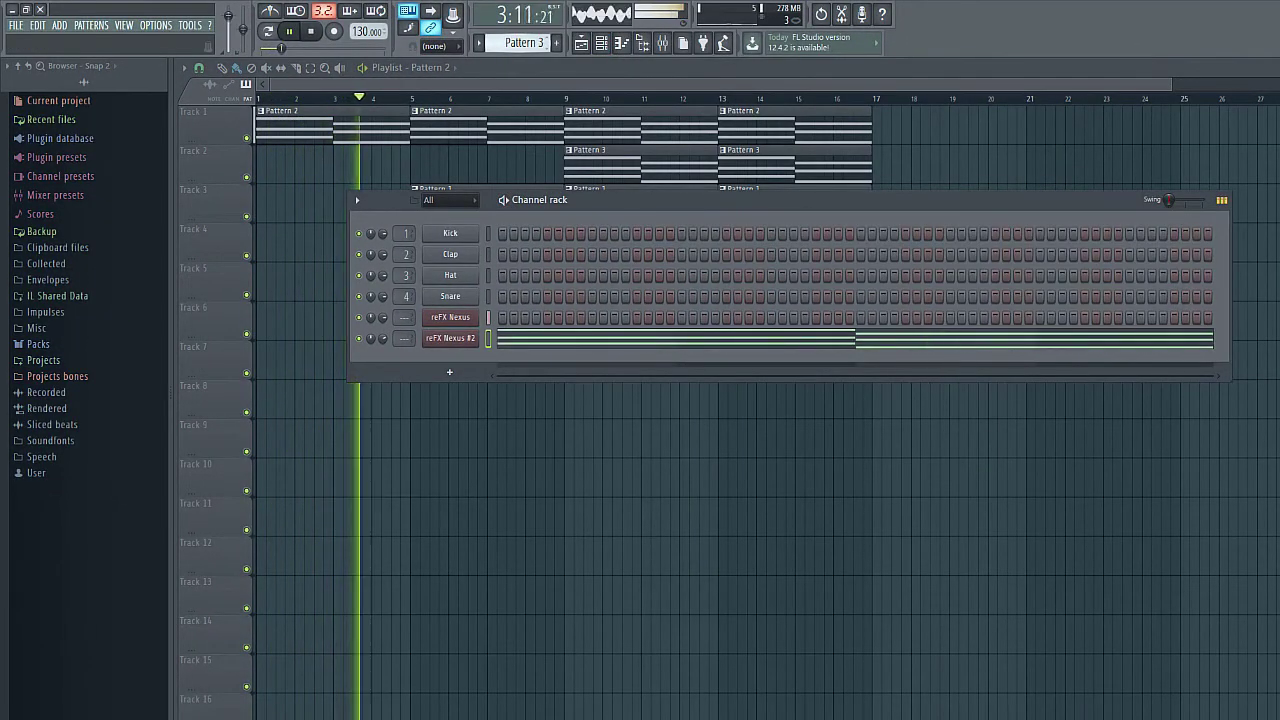
scroll(507, 43, down, 2)
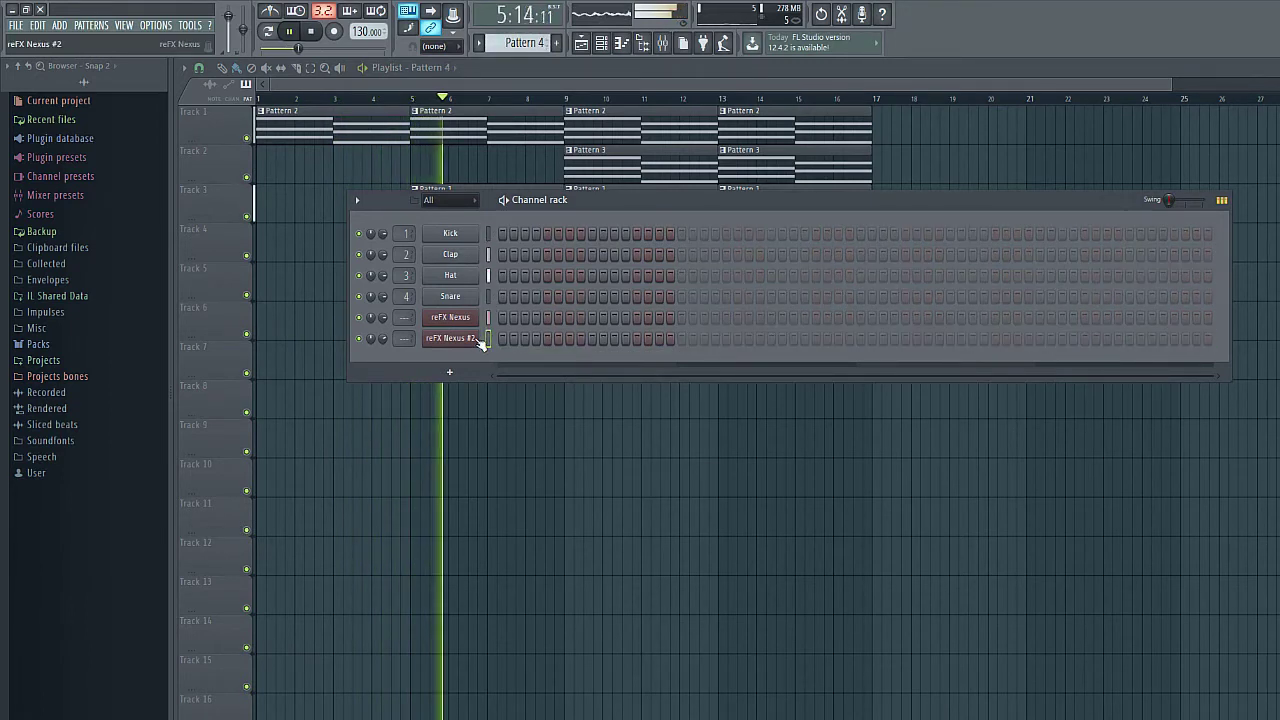
click(505, 295)
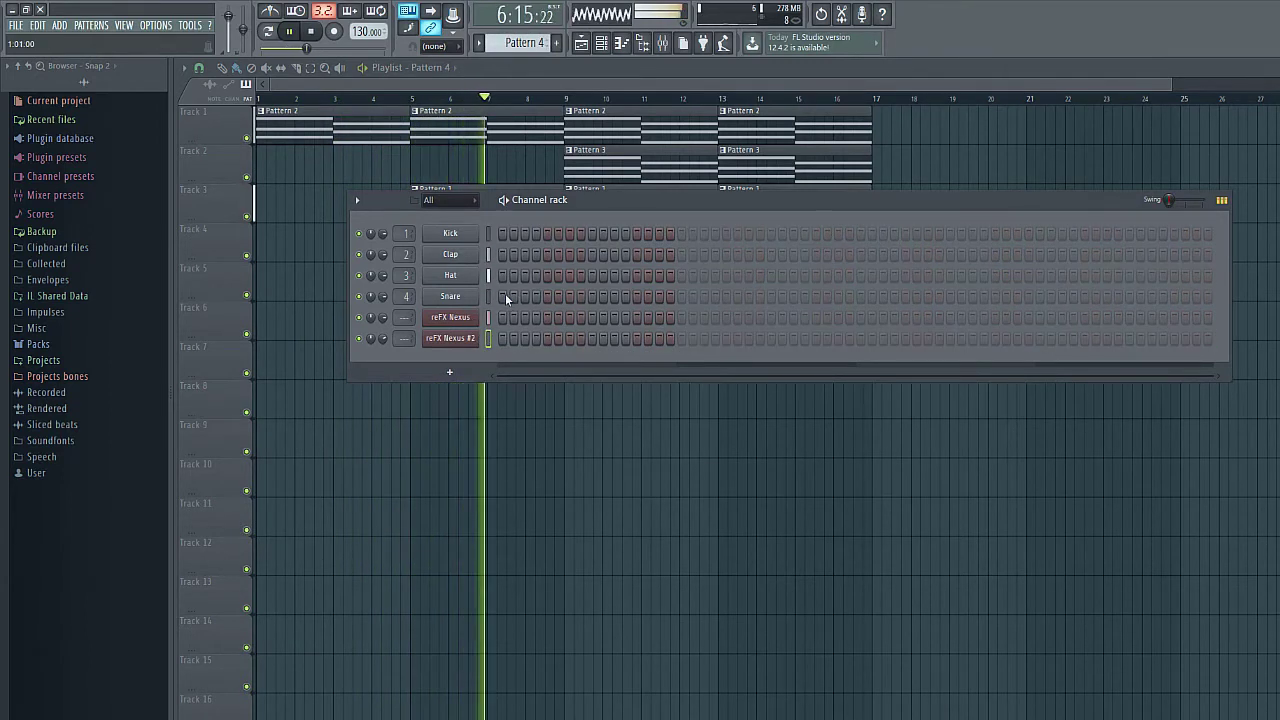
drag(515, 294, 546, 297)
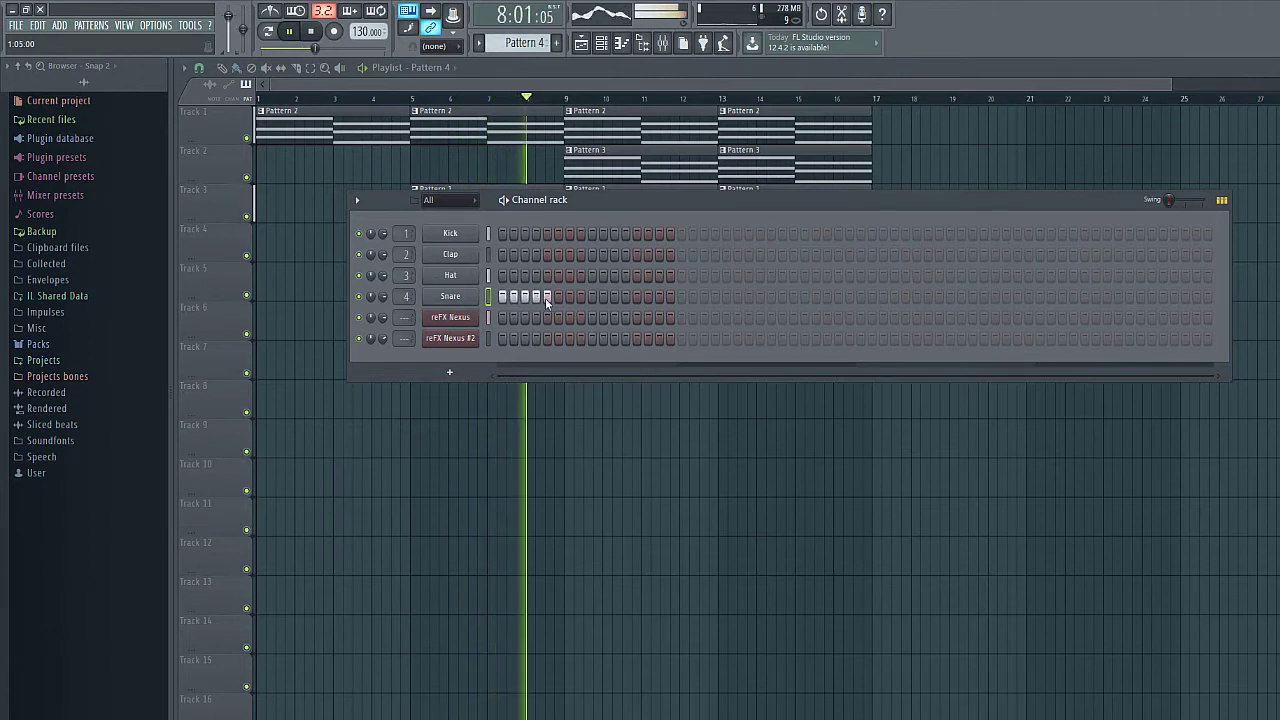
- Place Pattern 4 on playlist Track 4 at position 16:05, near the end of the arrangement
key(F6)
click(855, 238)
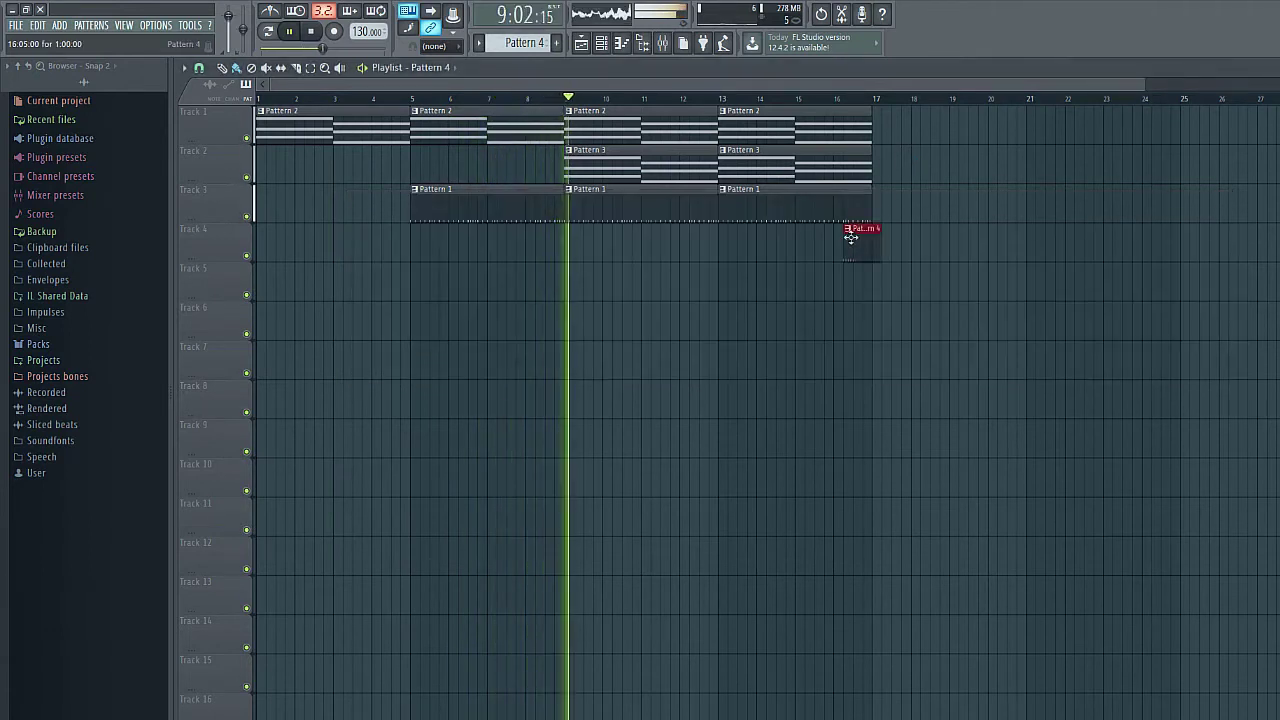
mouse_move(859, 242)
mouse_down()
mouse_move(886, 243)
mouse_move(856, 245)
mouse_up()
- Open the Snare notes of Pattern 4 in the piano roll and delete all of them
double_click(856, 245)
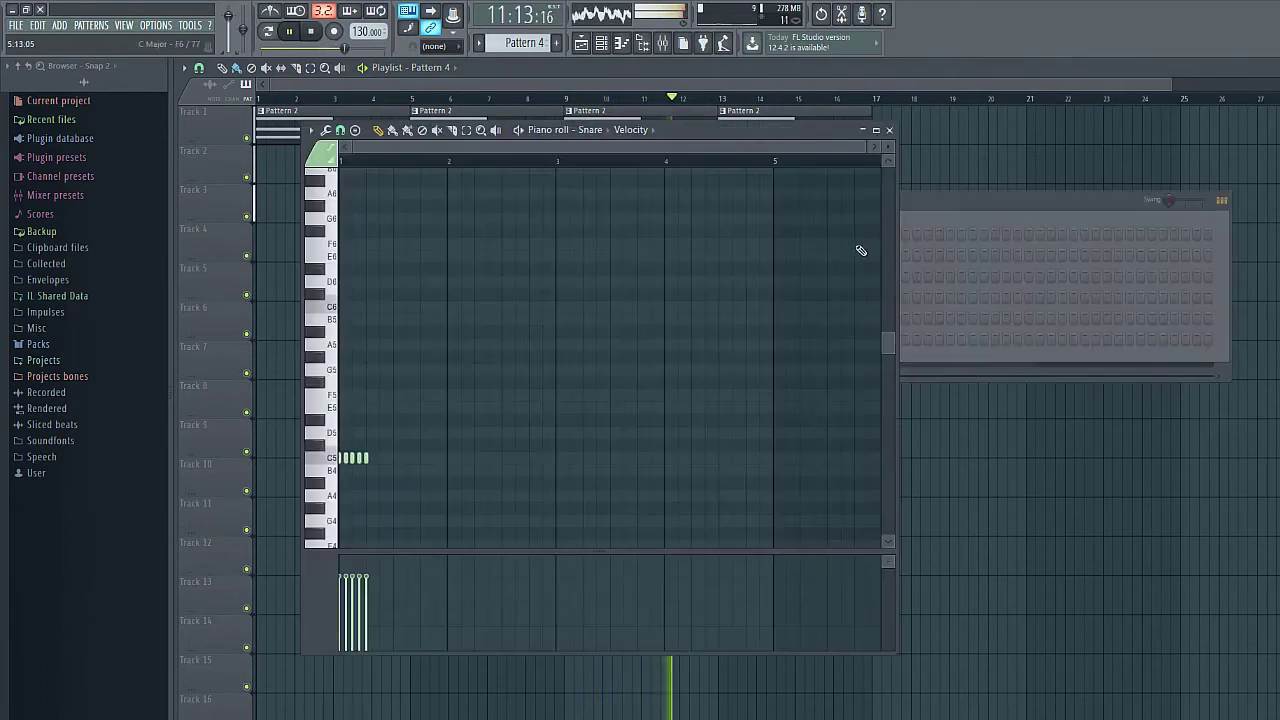
right_click(366, 459)
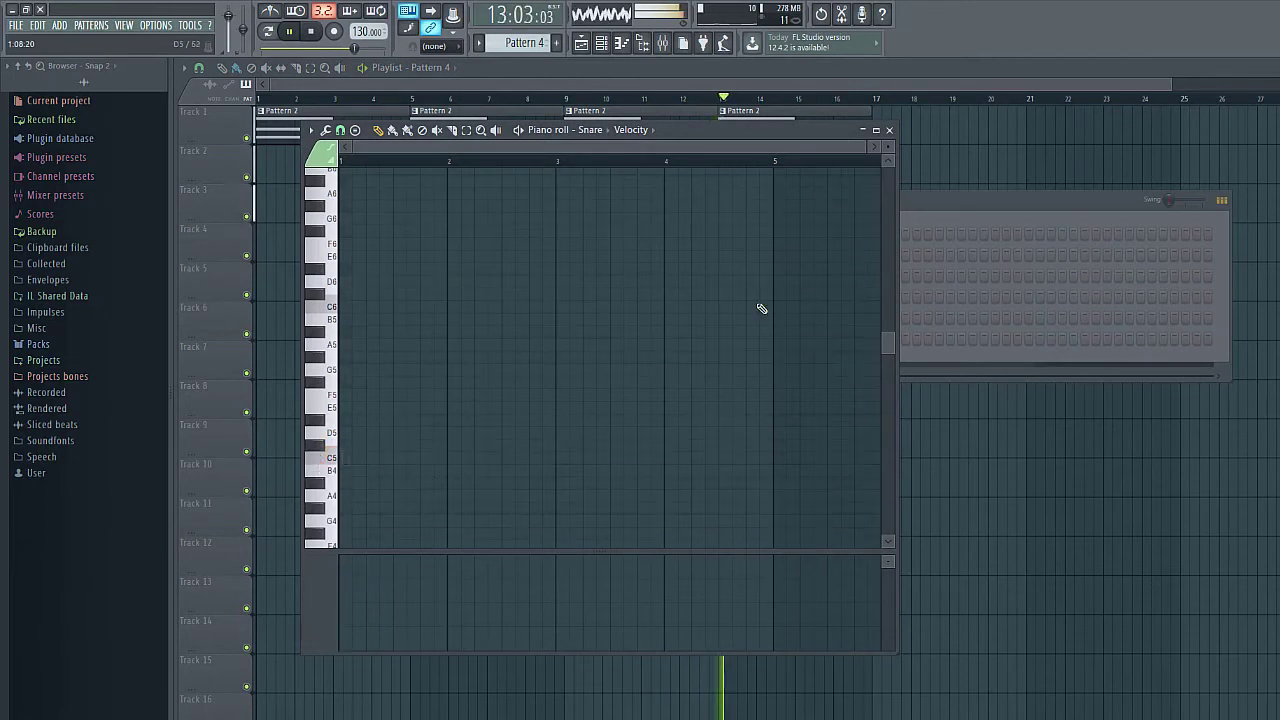
- Close the Snare piano roll, add Snare hits on steps 13 to 16 of Pattern 4, and hide the channel rack
click(889, 131)
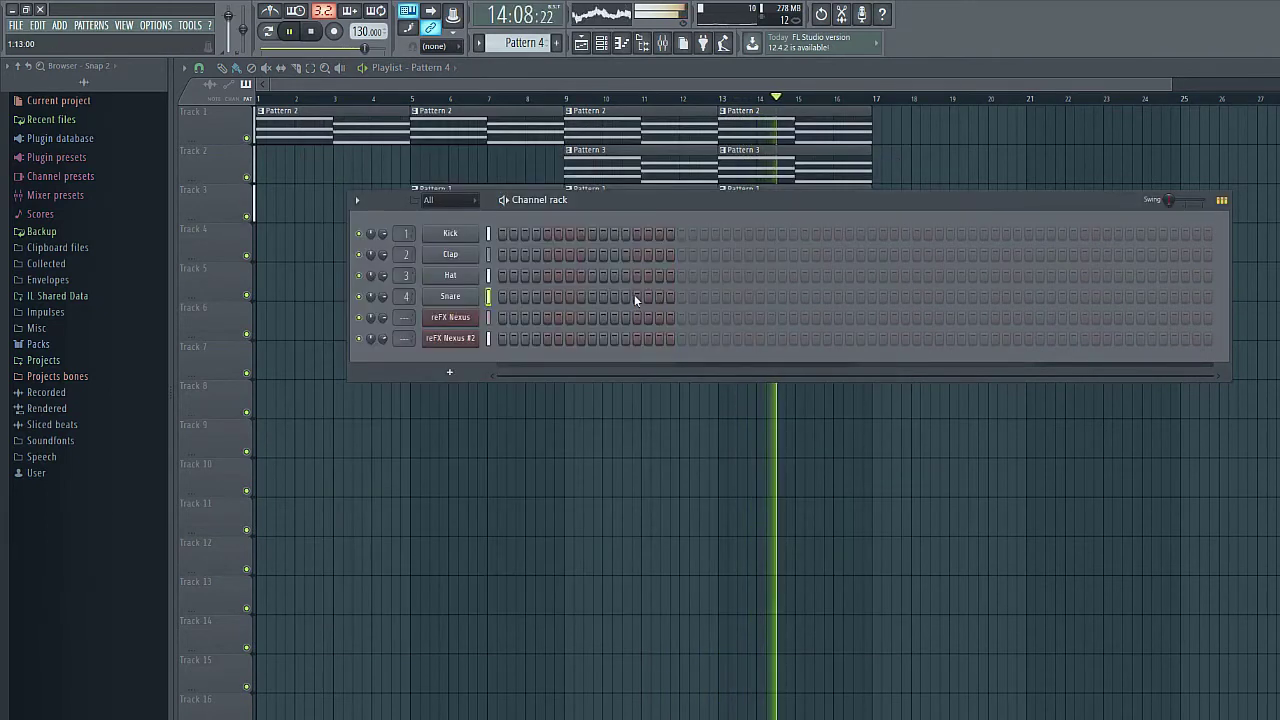
drag(636, 296, 670, 296)
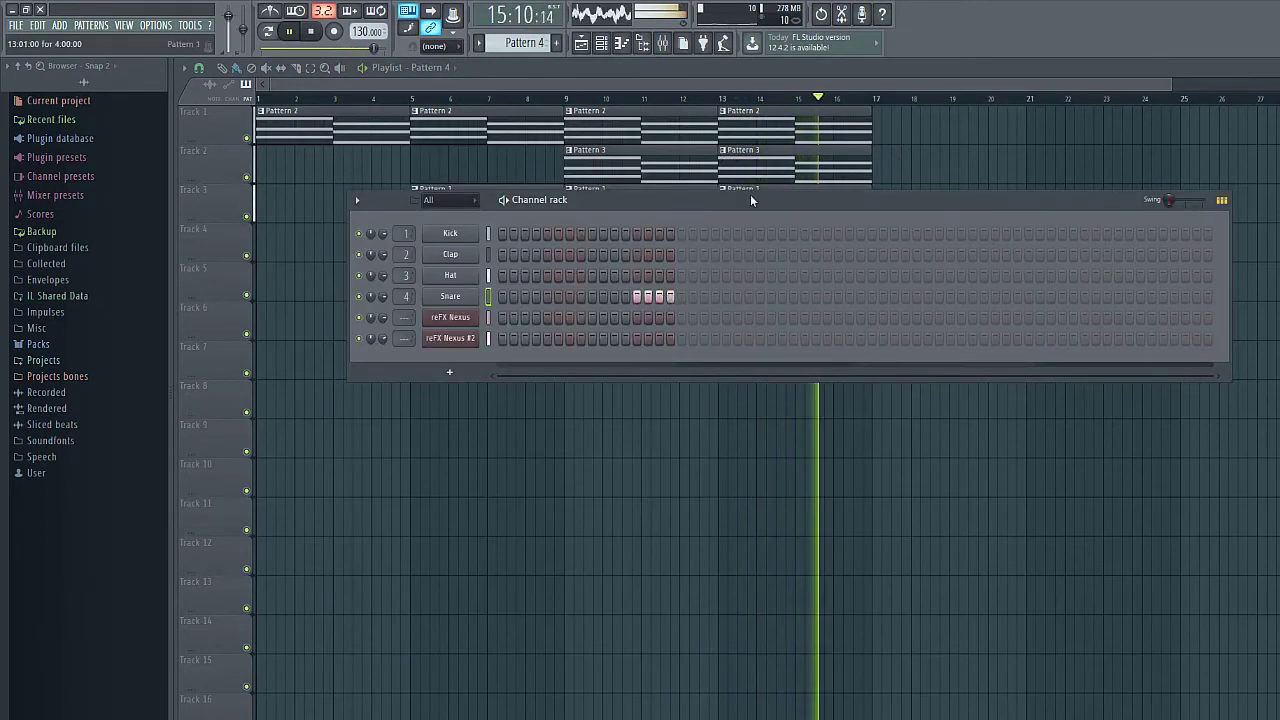
drag(751, 200, 687, 322)
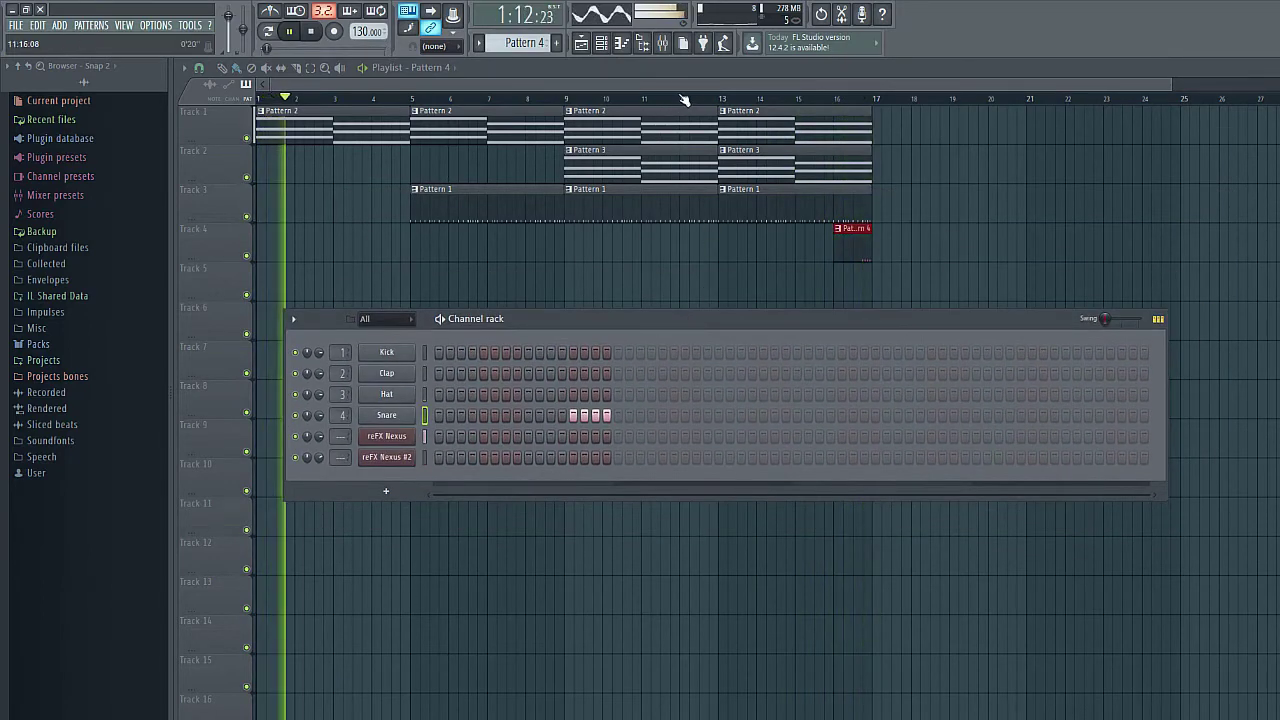
key(F6)
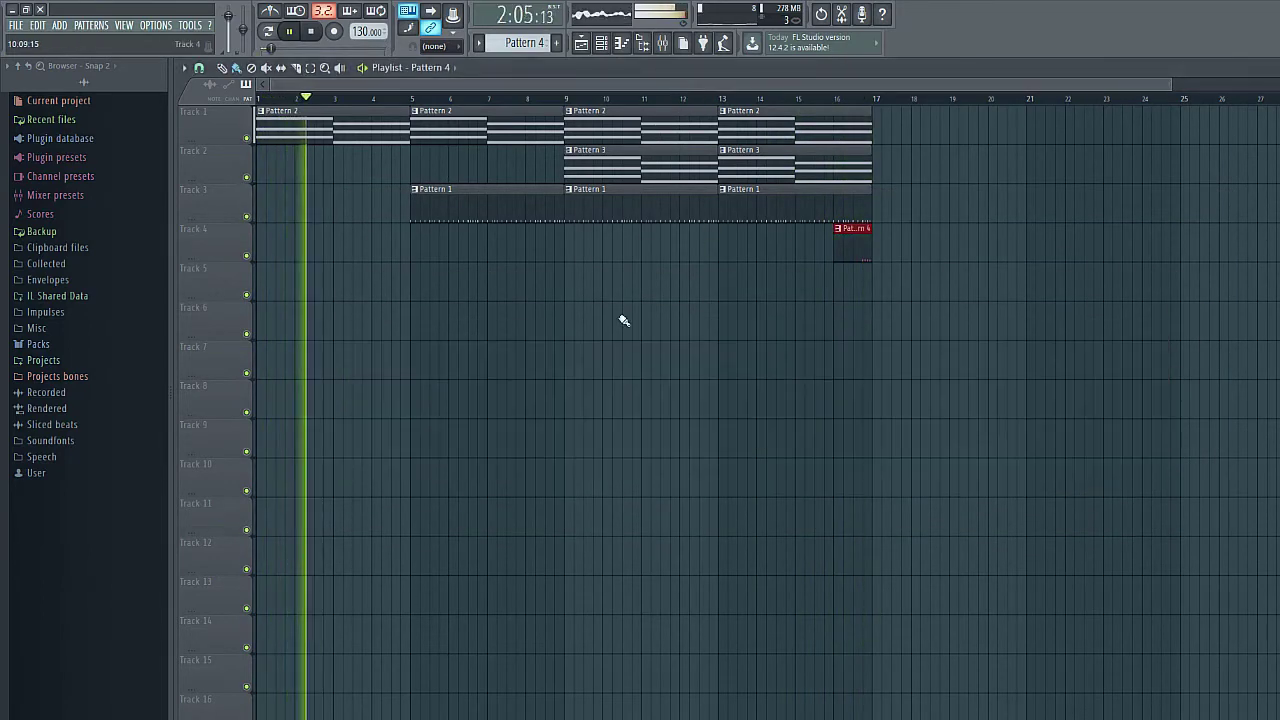
- Switch to the empty Pattern 5 in the channel rack and fill the Hat channel on every 2 steps
click(603, 44)
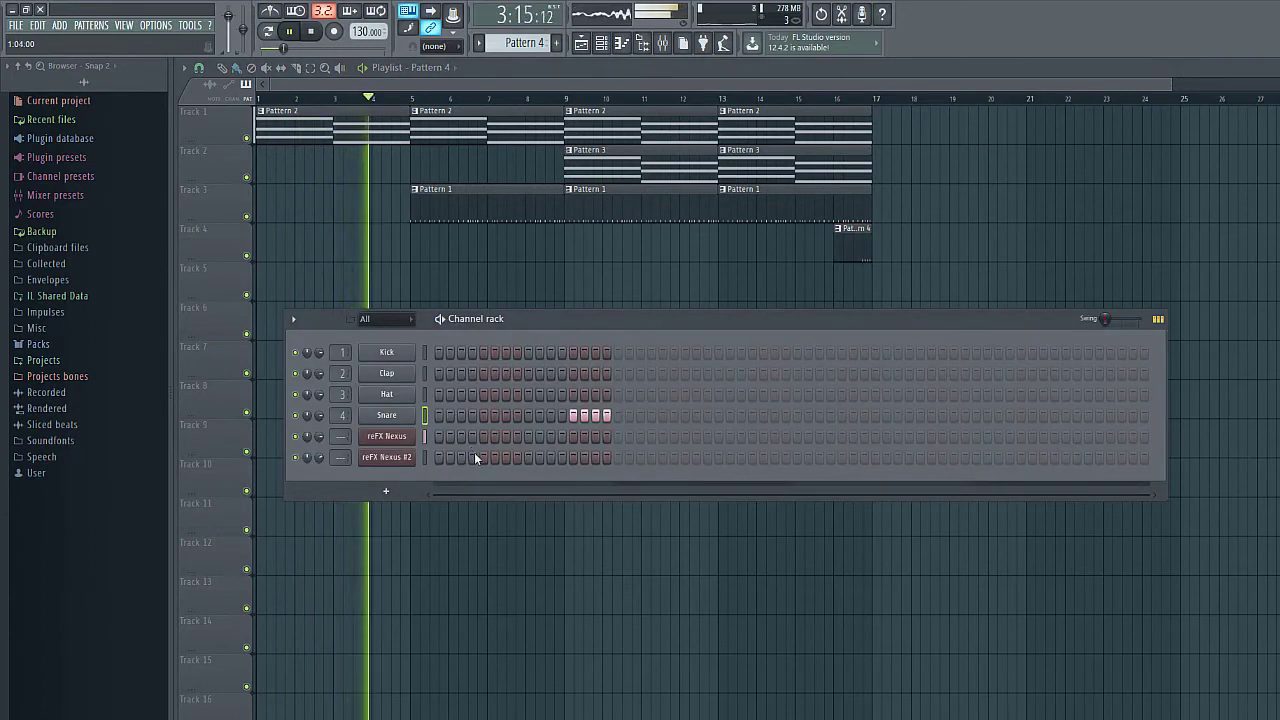
right_click(405, 398)
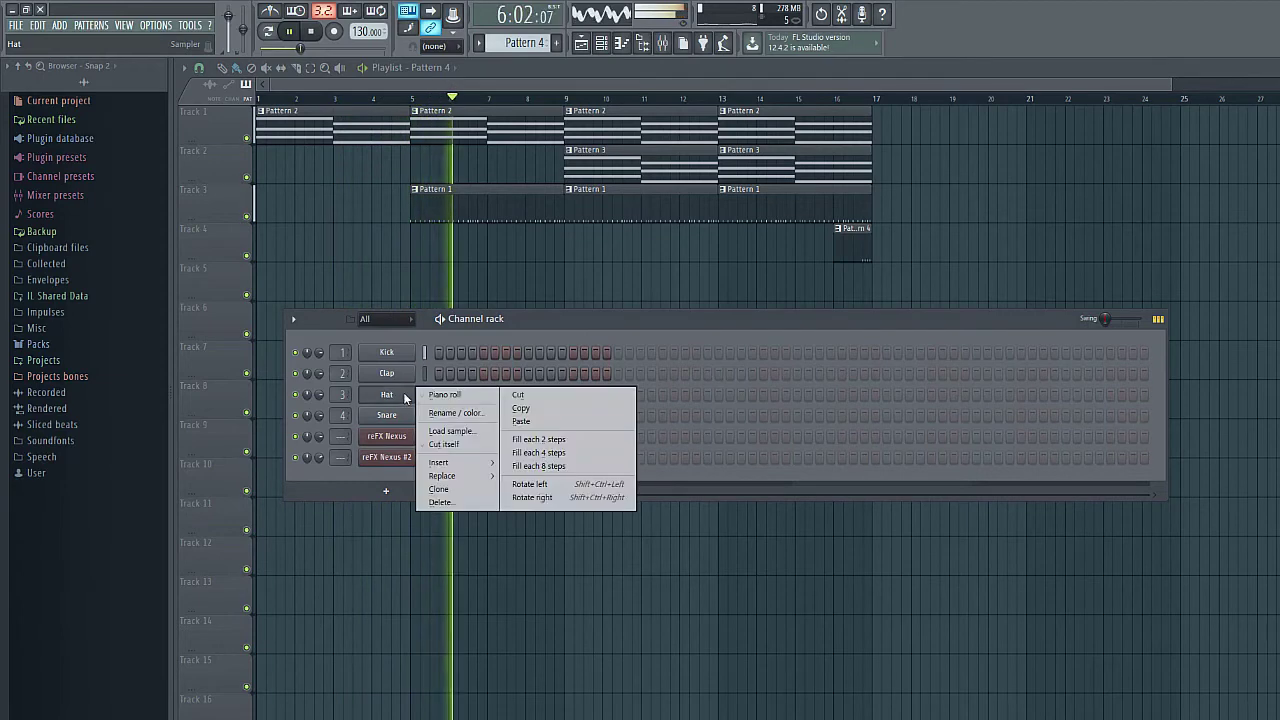
click(633, 320)
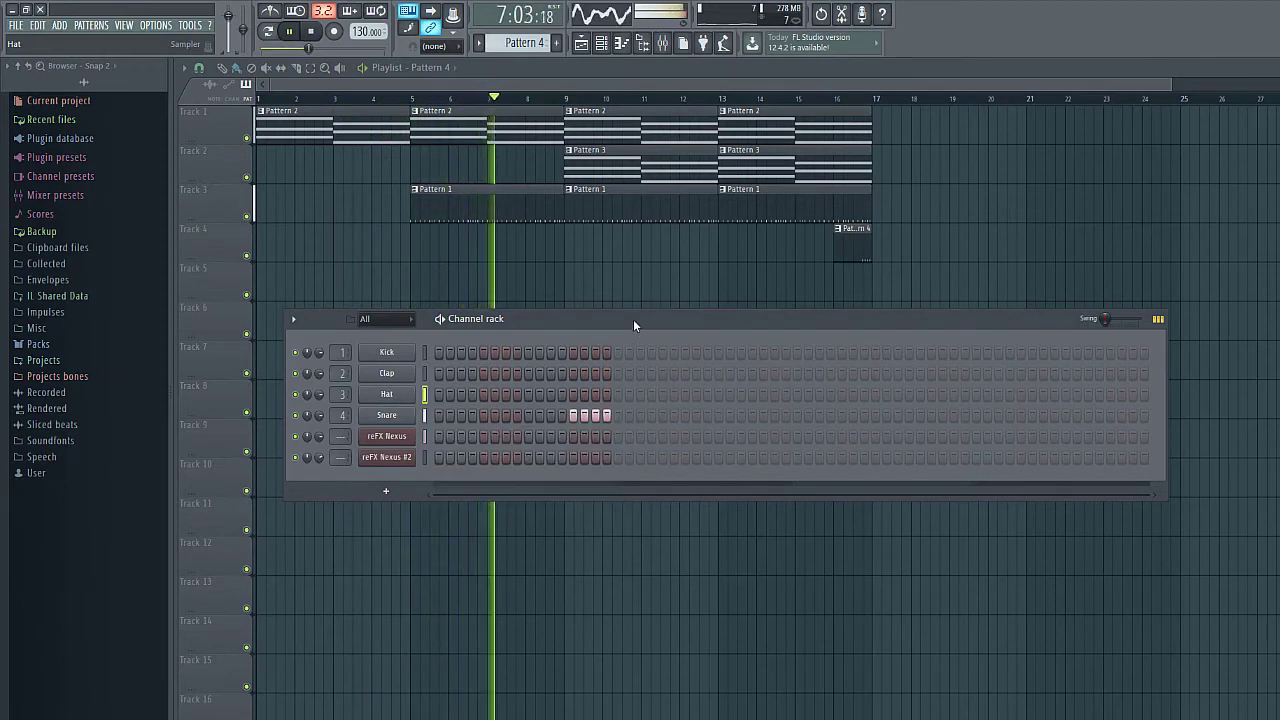
key(Left)
key(Right)
key(Right)
right_click(415, 389)
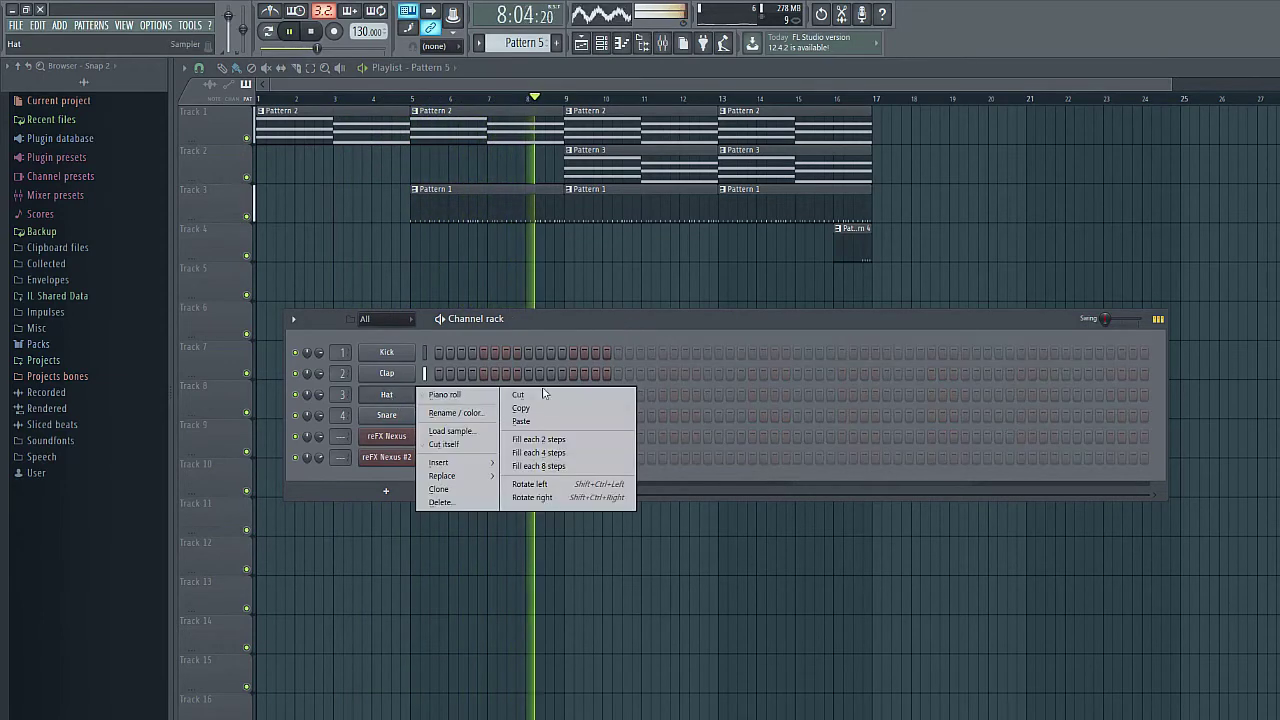
click(540, 440)
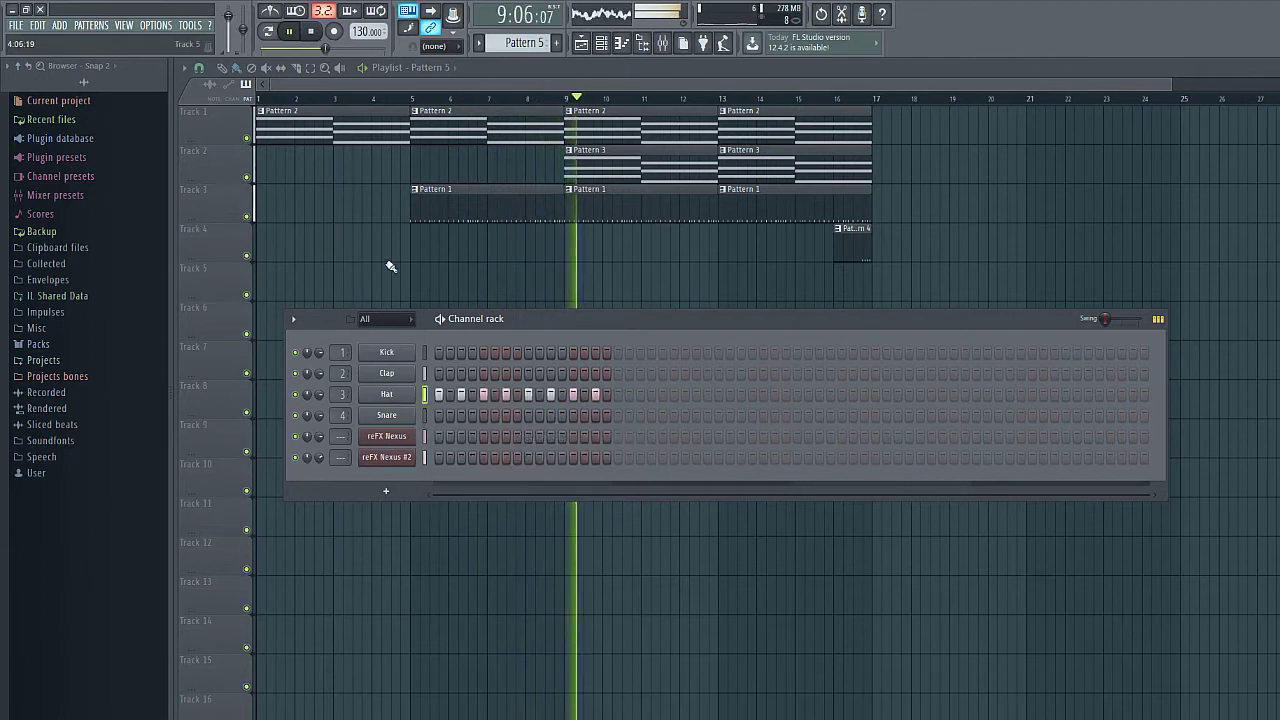
- Stop playback, place Pattern 5 on playlist Track 4 at bar 5, and shift the other clips from bar 5 onward four bars later
key(space)
key(F6)
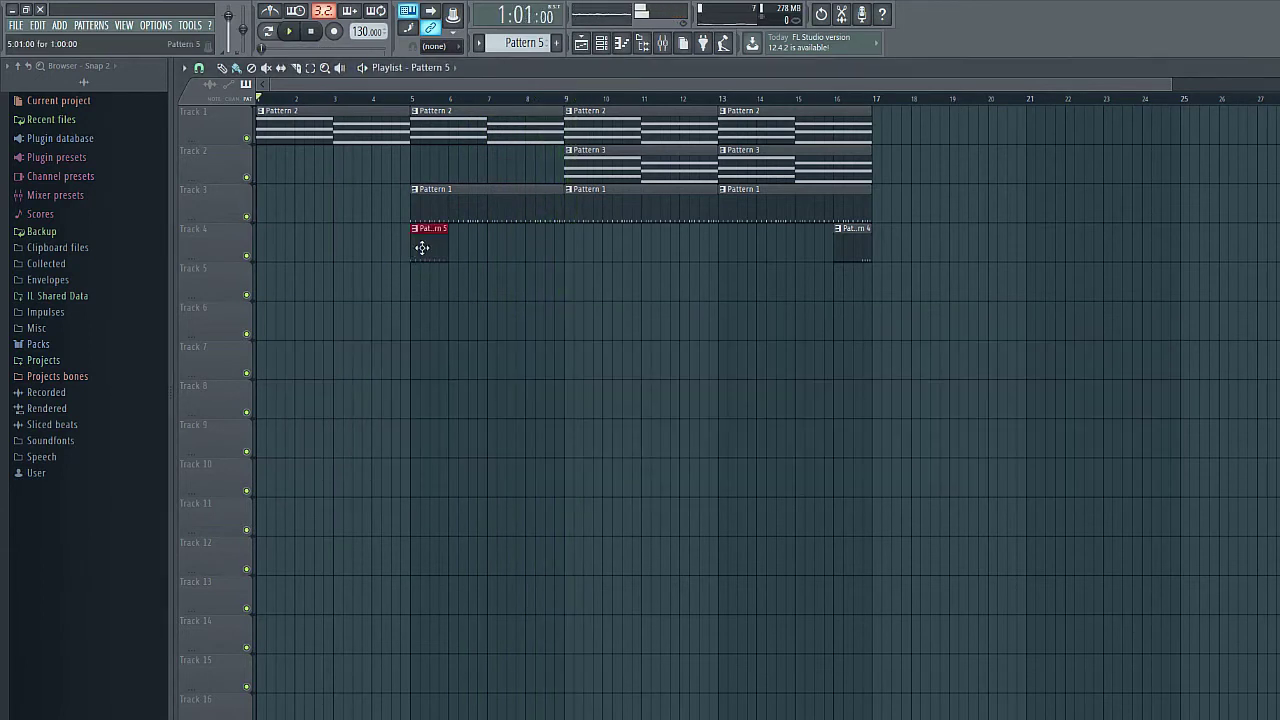
drag(947, 286, 618, 133)
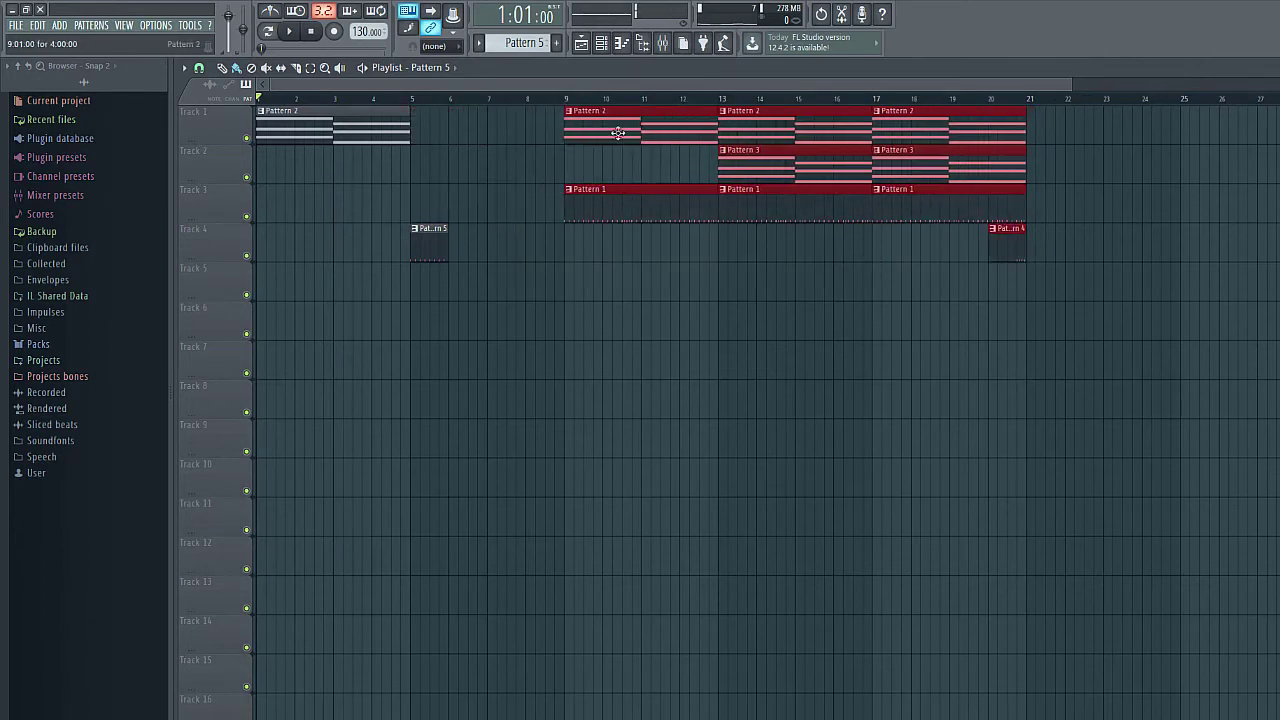
- Repeat the Pattern 5 clip across bars 6 to 8 on Track 4, add Pattern 2 at bar 5 on Track 1, and start playback
drag(457, 245, 531, 246)
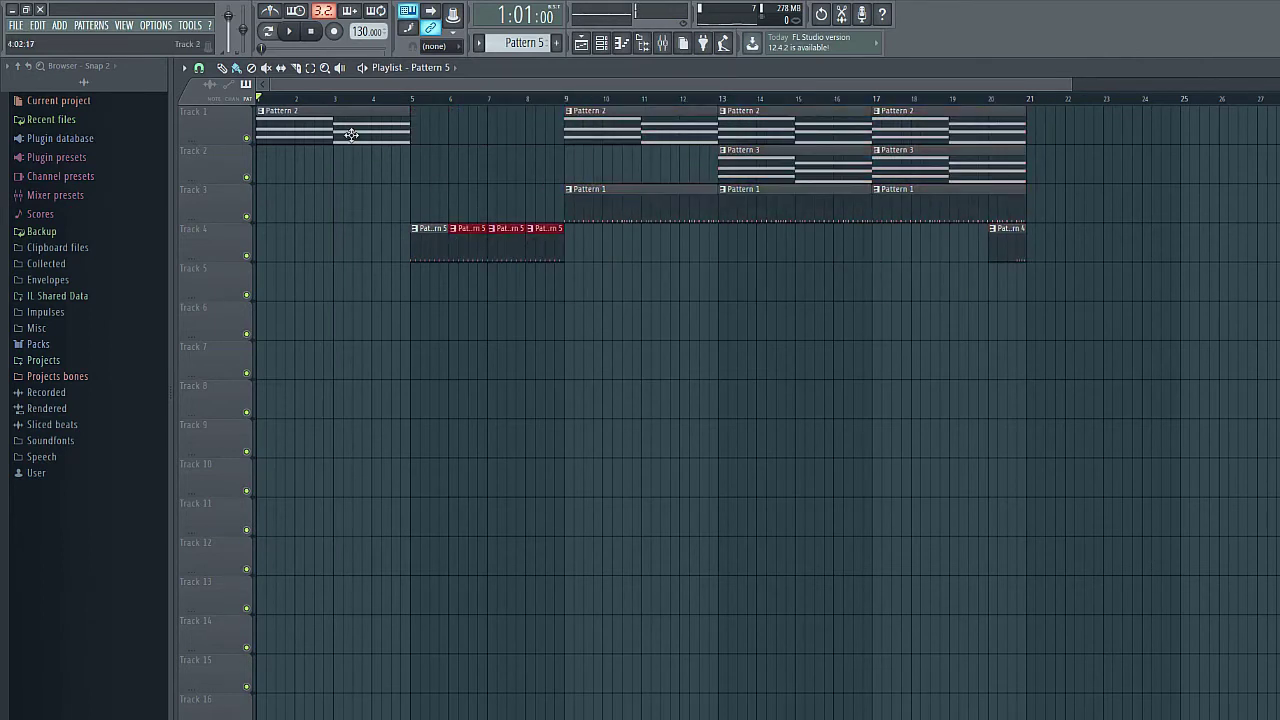
click(423, 133)
key(space)
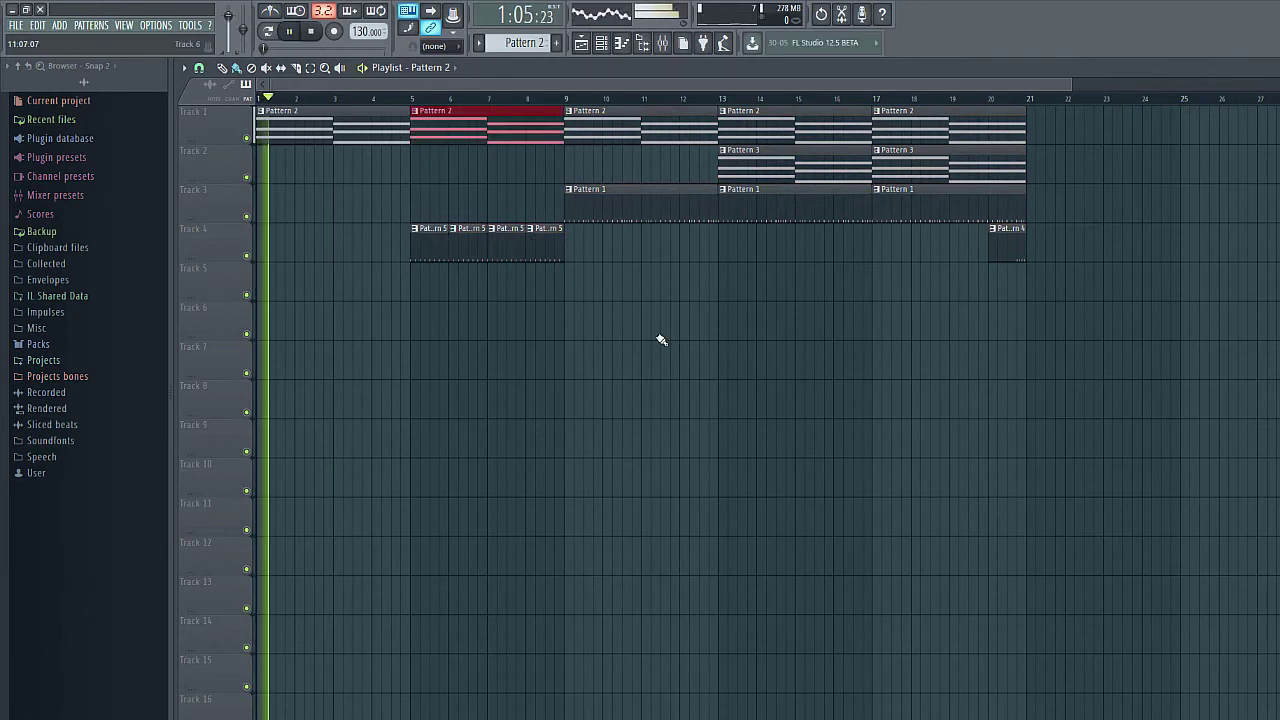
- Find SFX Cym Noisy in the SFX folder of Packs, audition it, and place it on playlist Track 5 at bar 13
click(601, 42)
drag(630, 326, 670, 402)
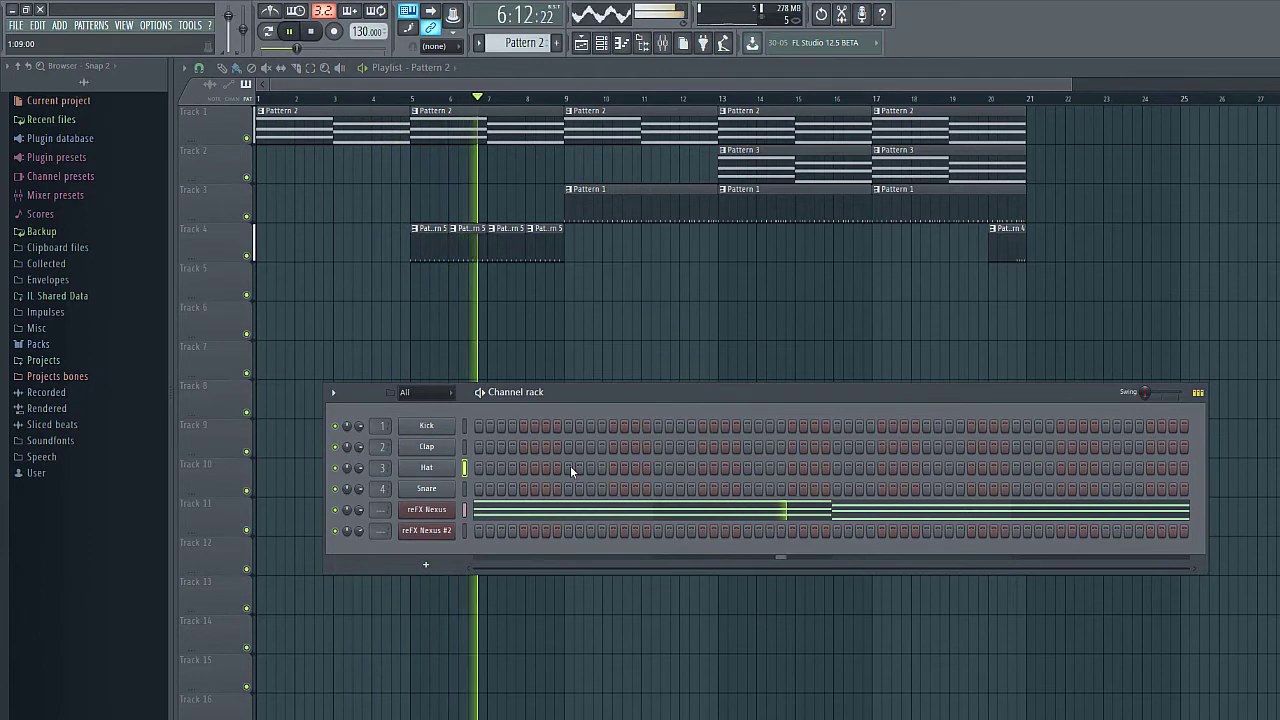
click(38, 344)
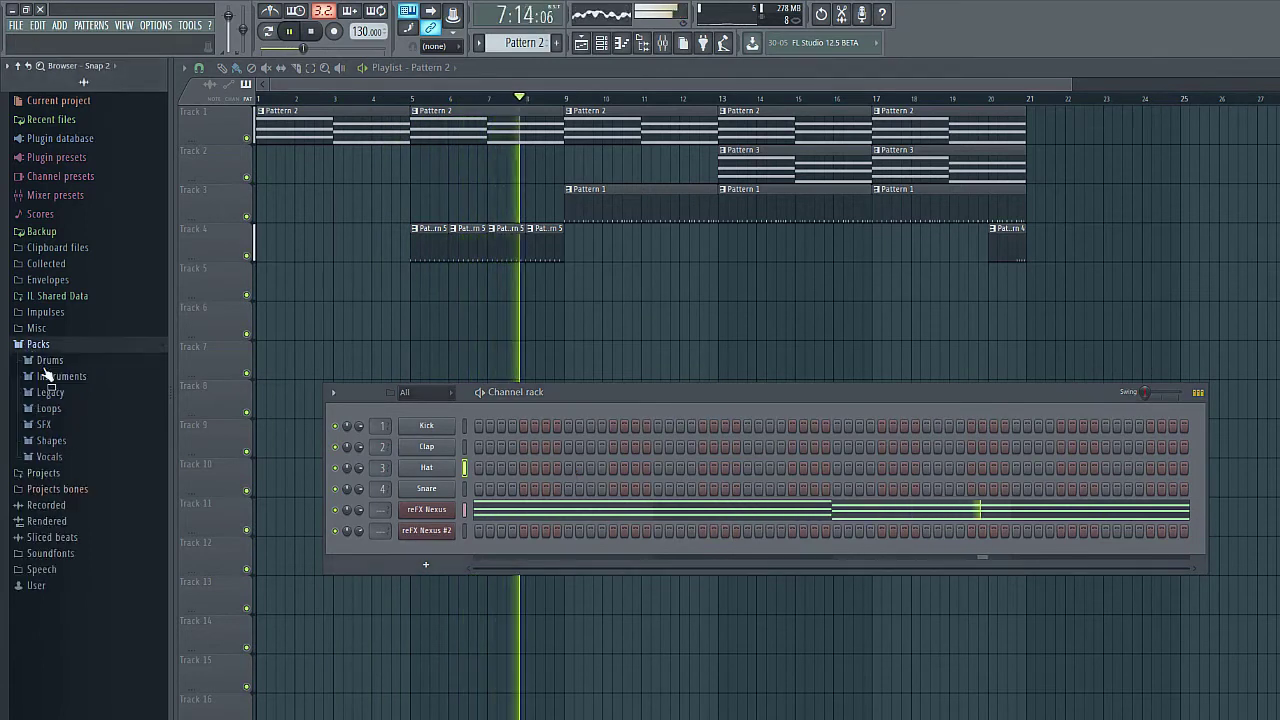
click(46, 425)
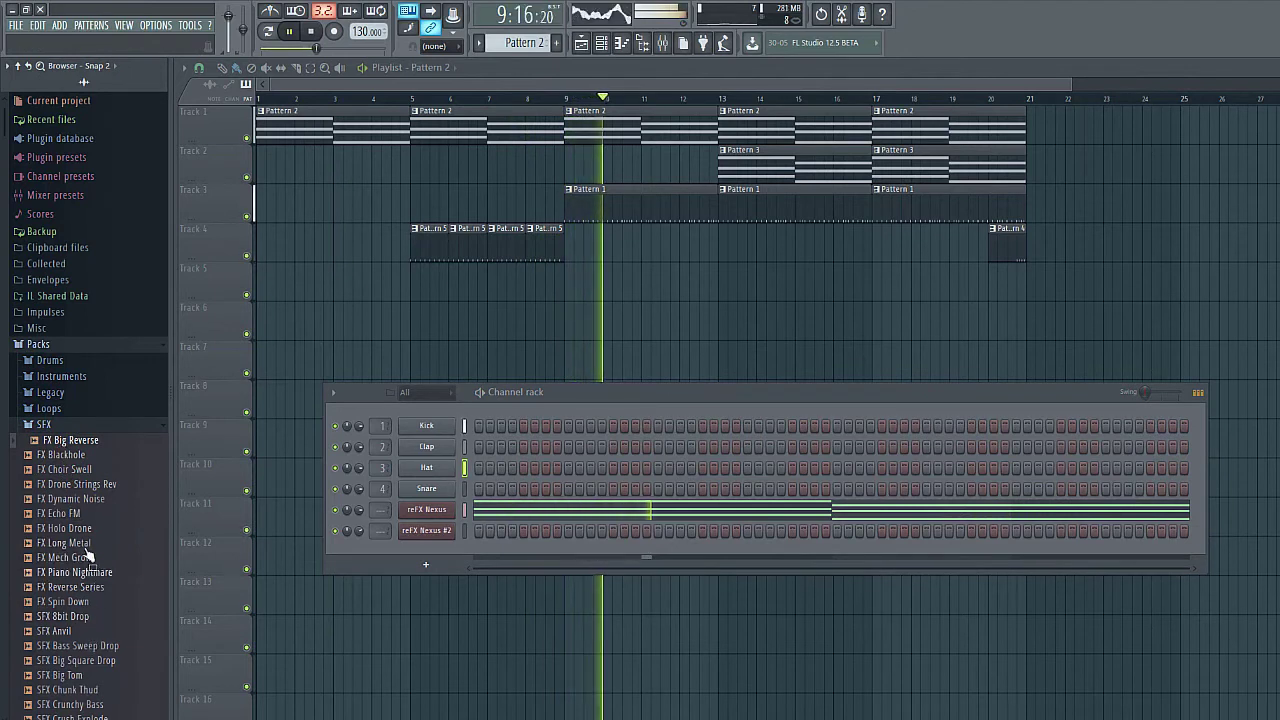
scroll(100, 575, down, 4)
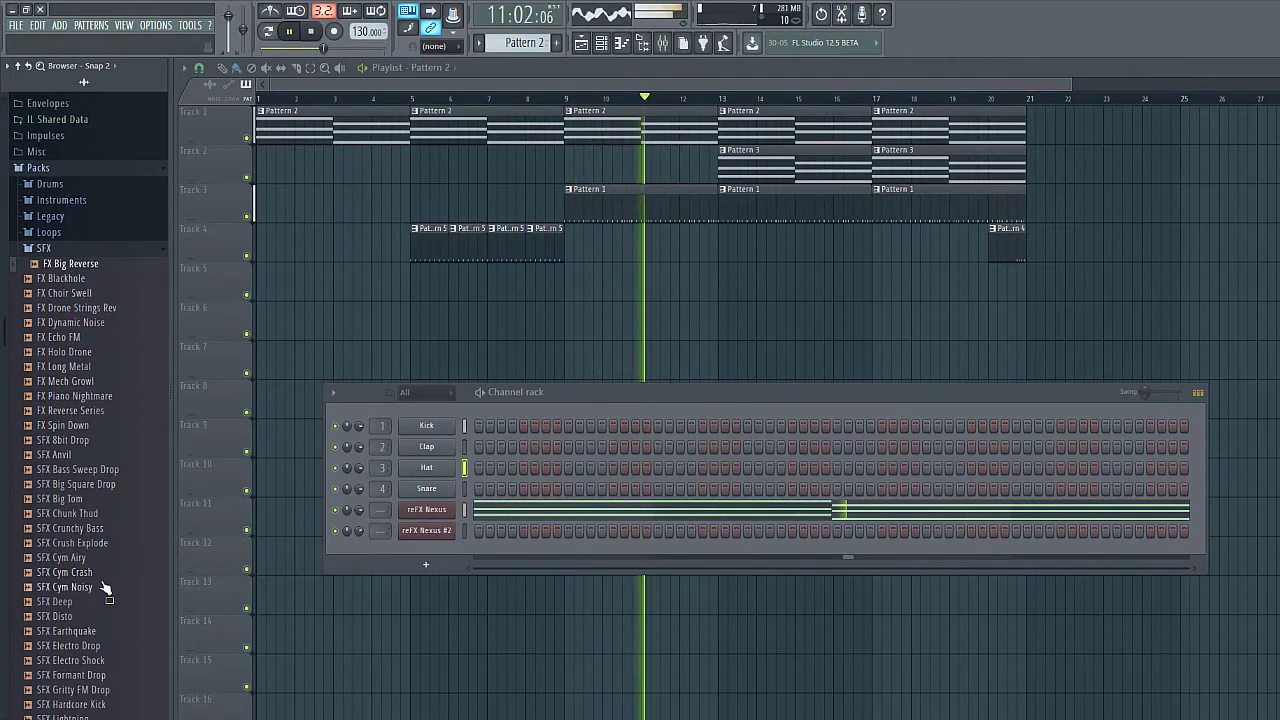
click(80, 588)
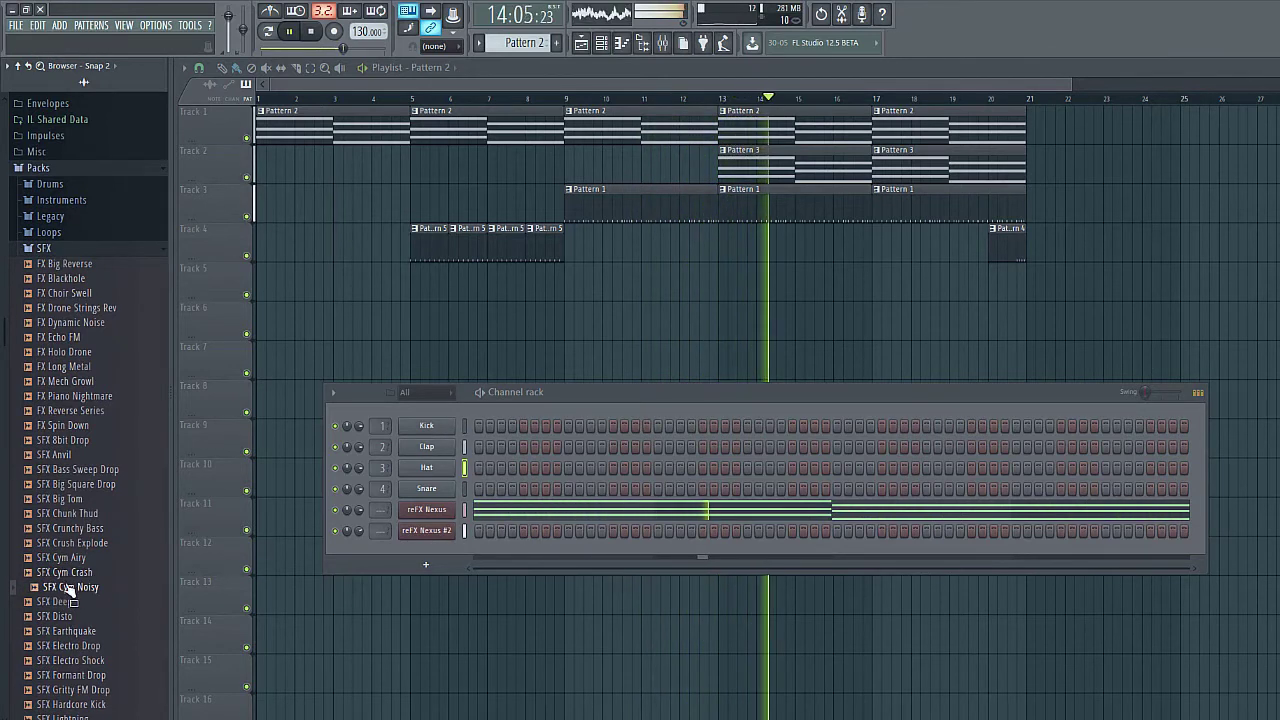
drag(70, 592, 720, 281)
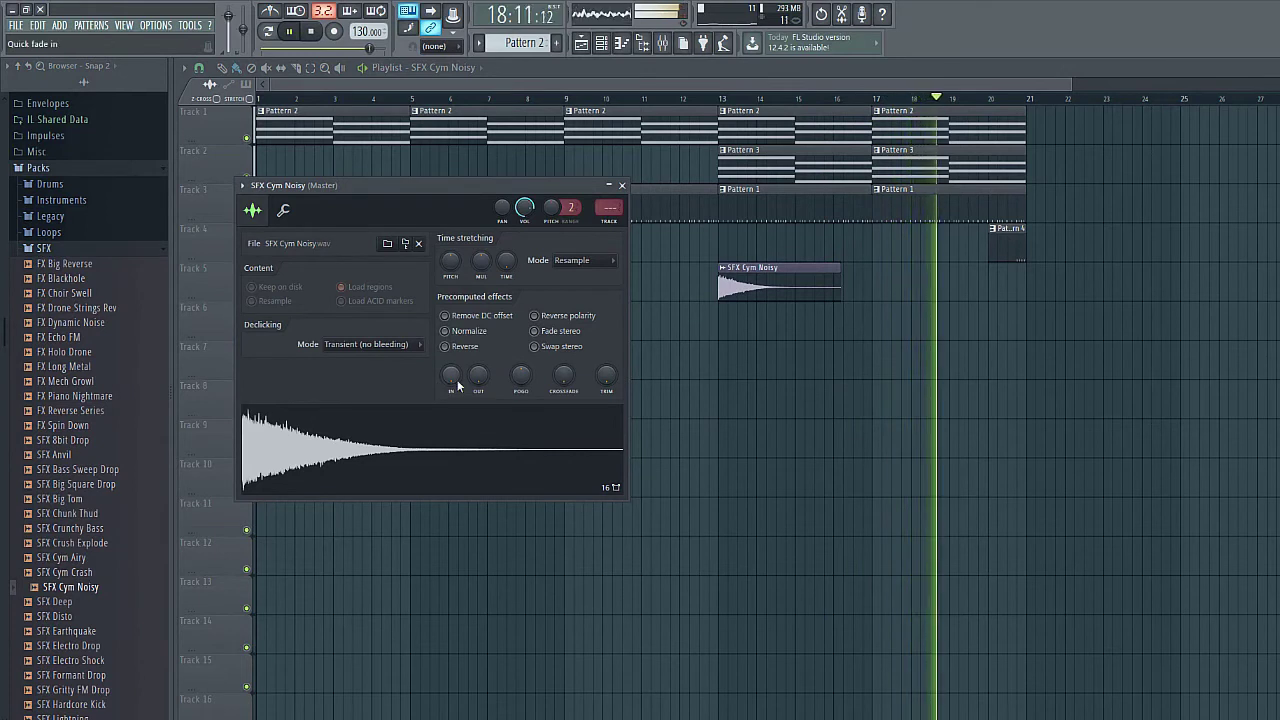
- Give SFX Cym Noisy a fade-in of about 10% and place a second clip of it on Track 5 at bar 9
drag(451, 375, 451, 366)
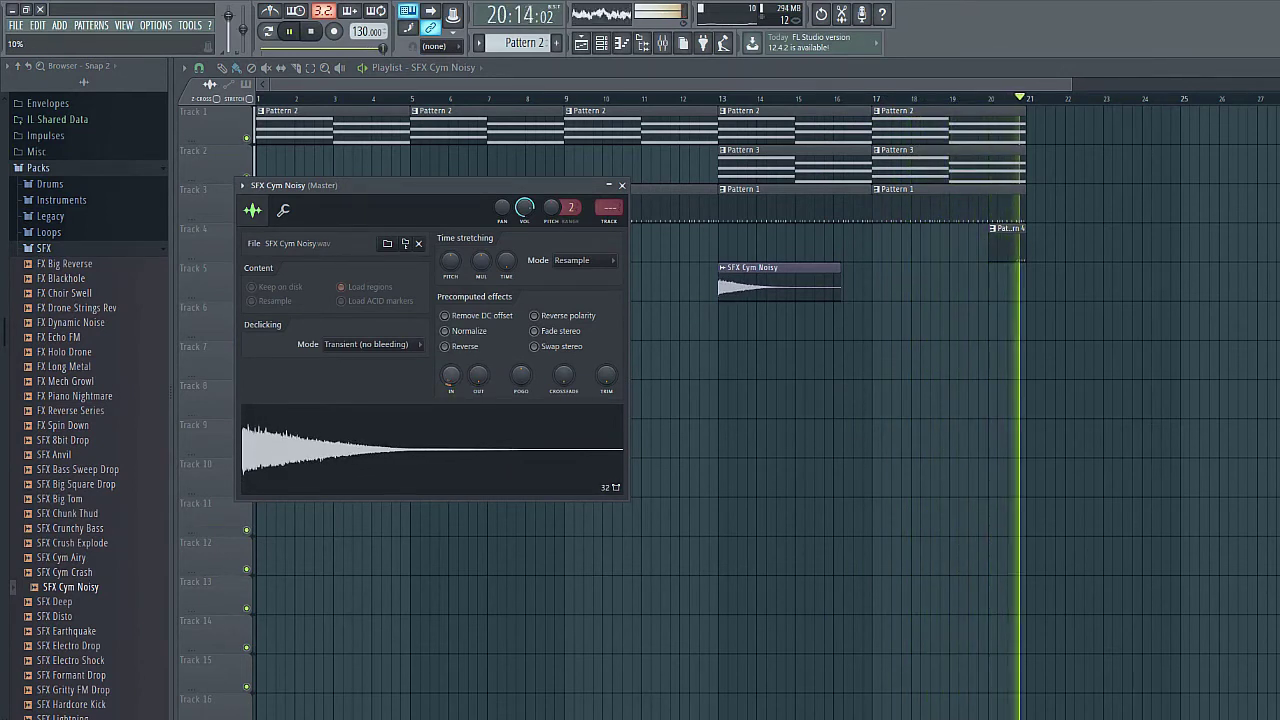
click(621, 185)
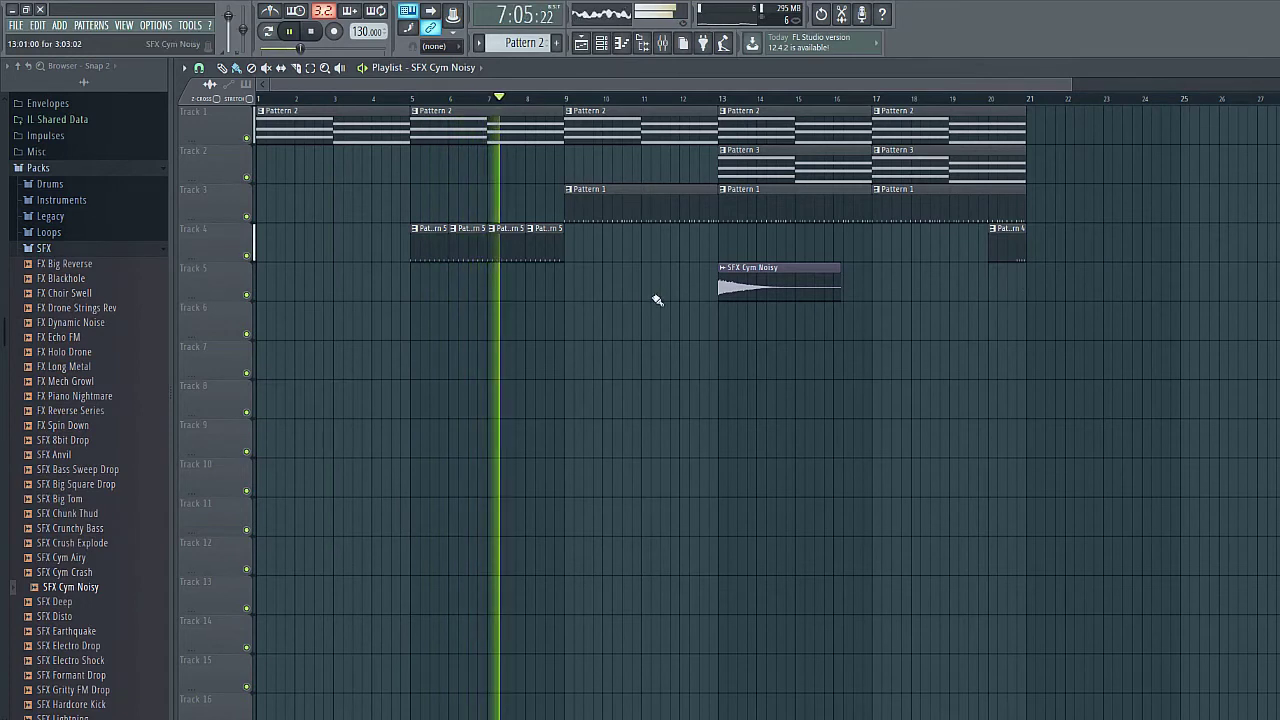
click(572, 296)
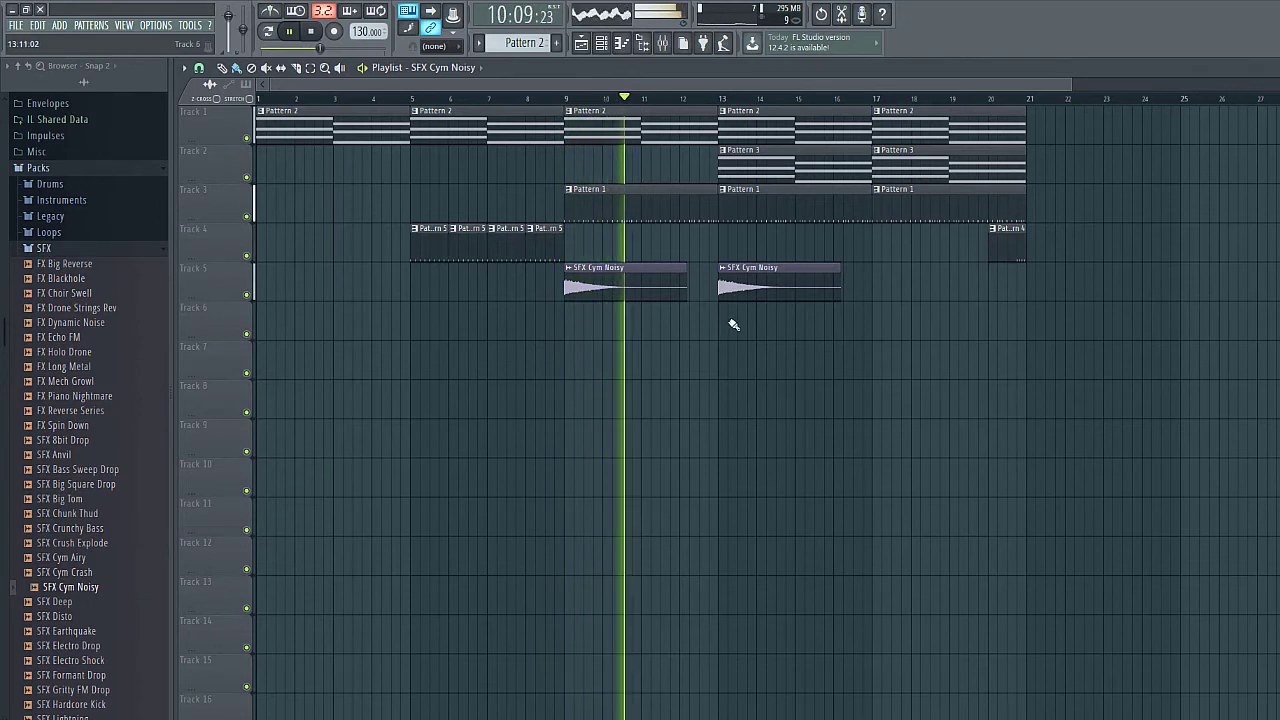
- Route the SFX Cym Noisy sample to mixer track 4 and show that insert in the mixer
double_click(655, 297)
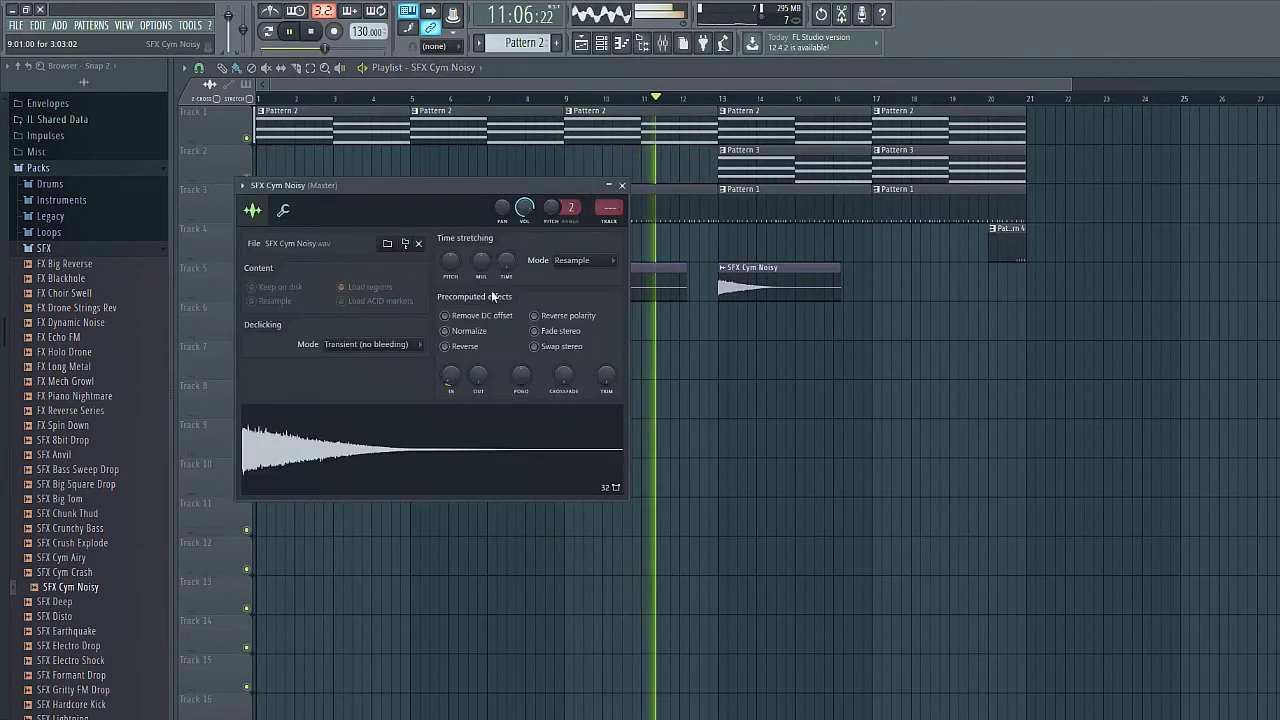
click(283, 210)
click(253, 210)
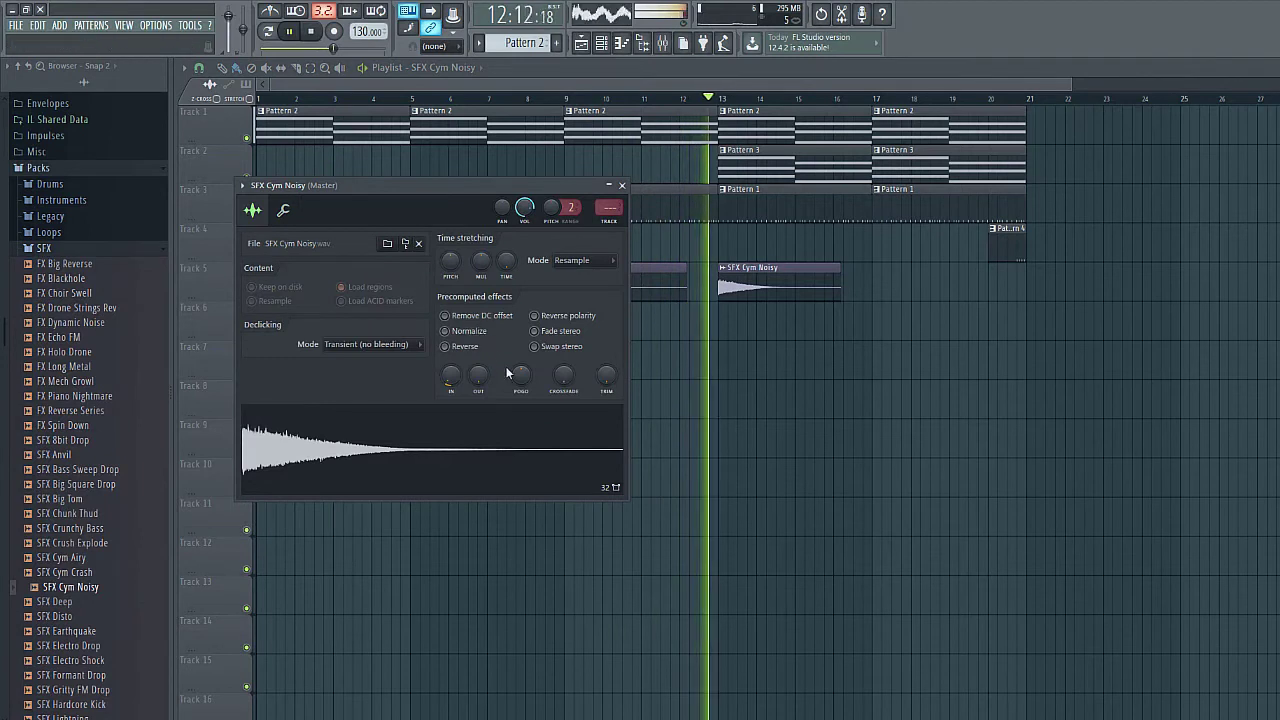
click(611, 210)
drag(610, 207, 610, 191)
double_click(610, 206)
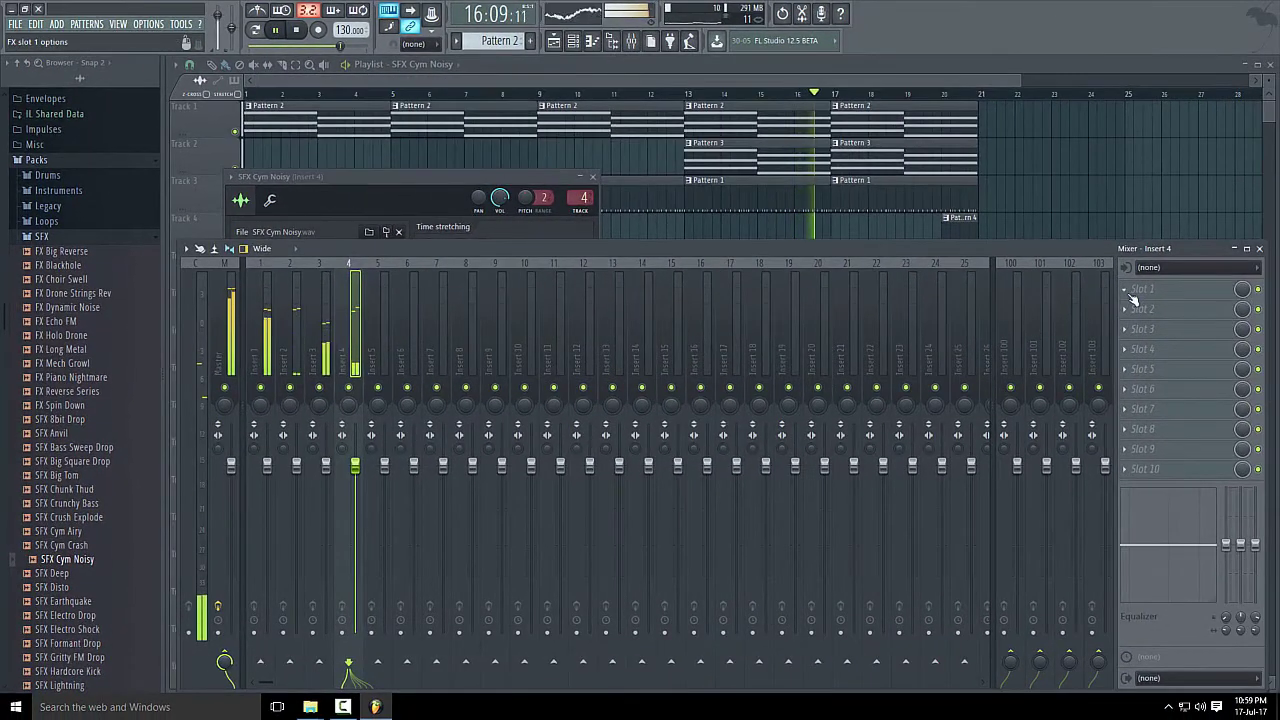
- Load Fruity Delay 2 into slot 1 of mixer Insert 4 and close the mixer
click(1168, 302)
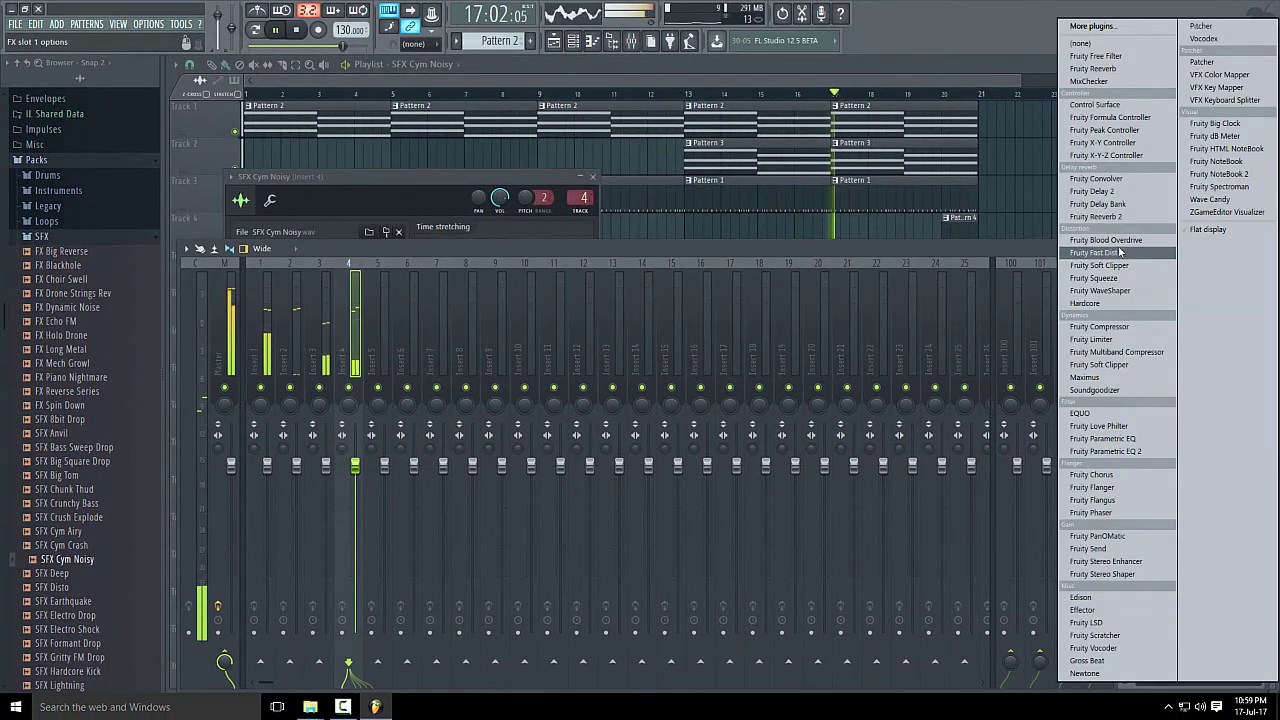
click(1095, 191)
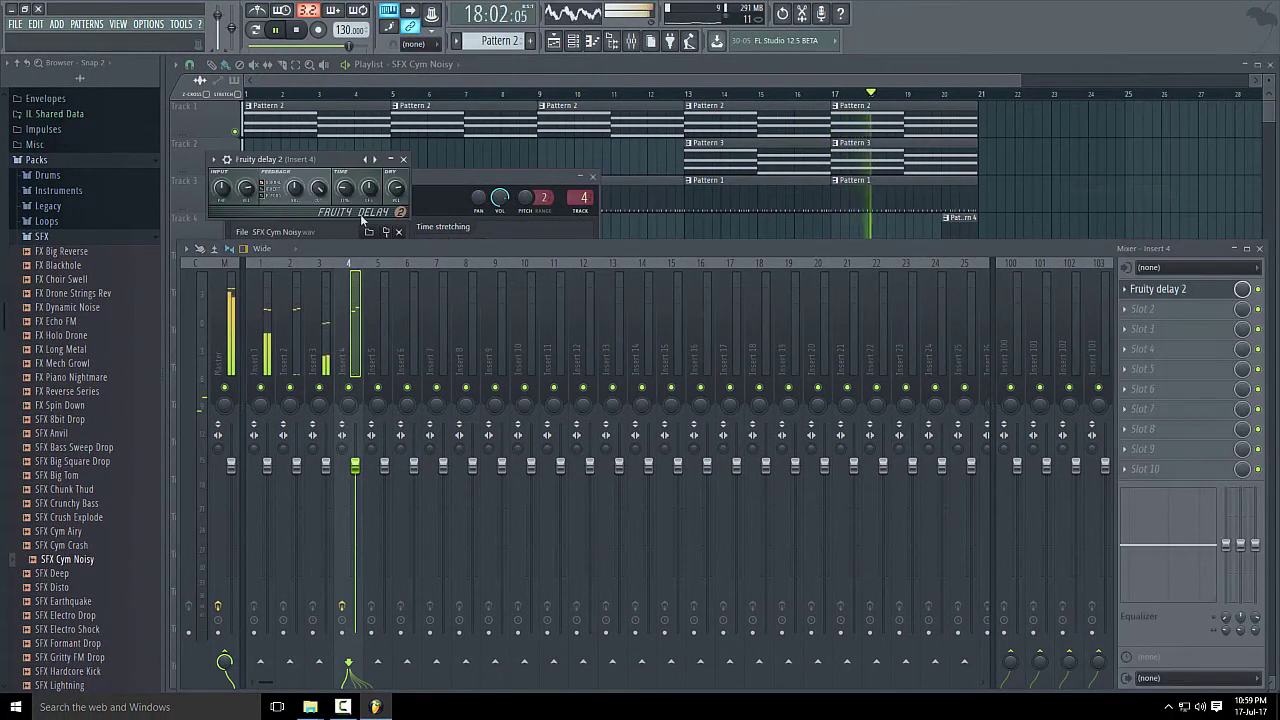
click(1262, 256)
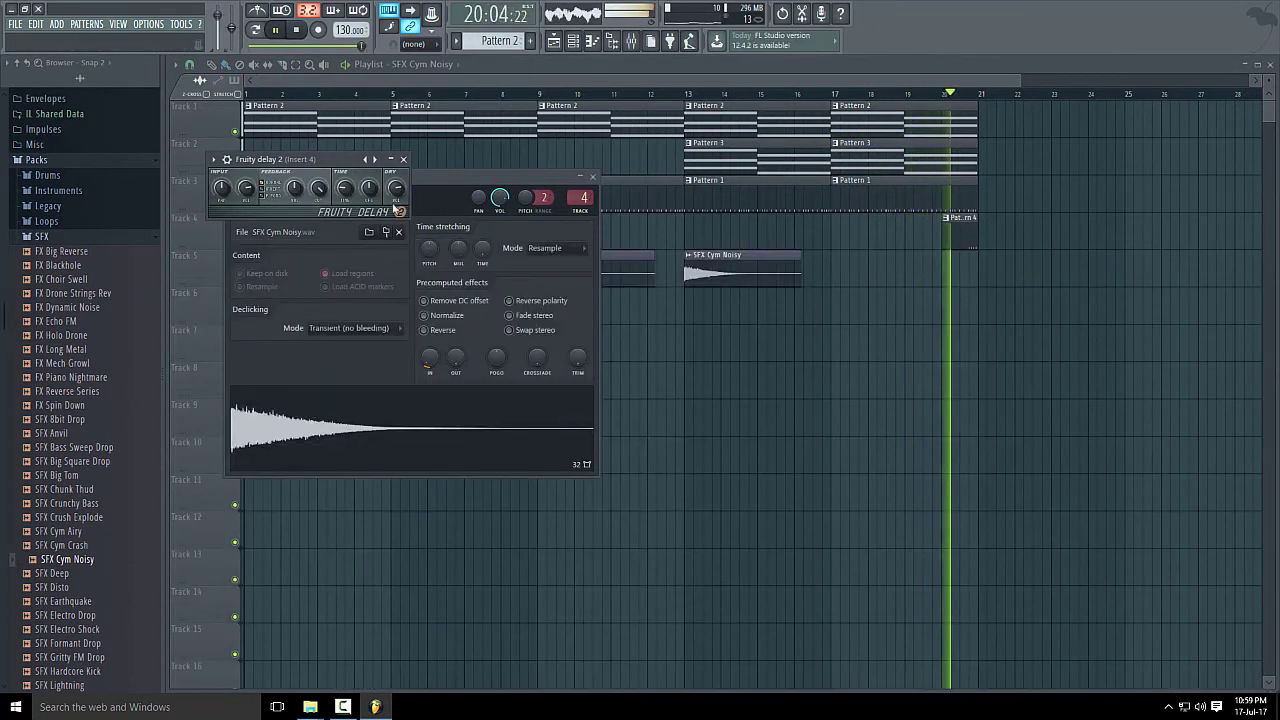
- Restart playback, close the sample settings, and adjust the dry level of Fruity Delay 2 before closing it
key(space)
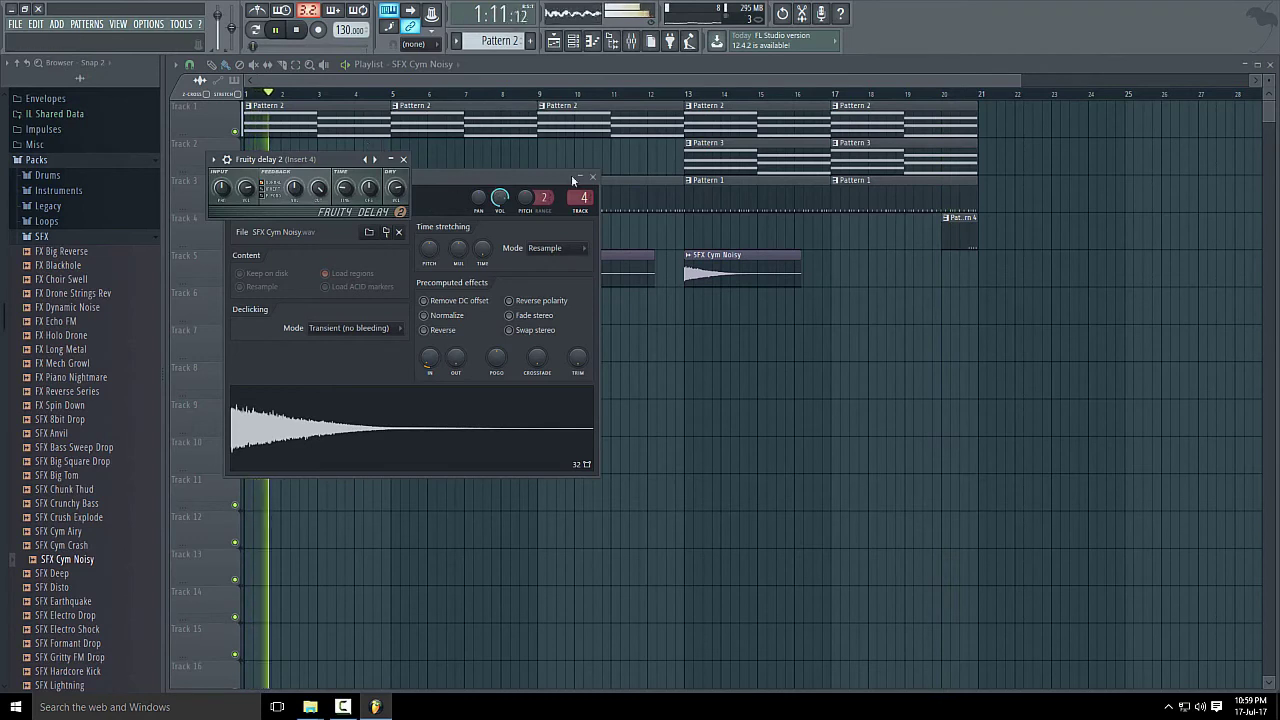
click(593, 177)
drag(332, 162, 676, 426)
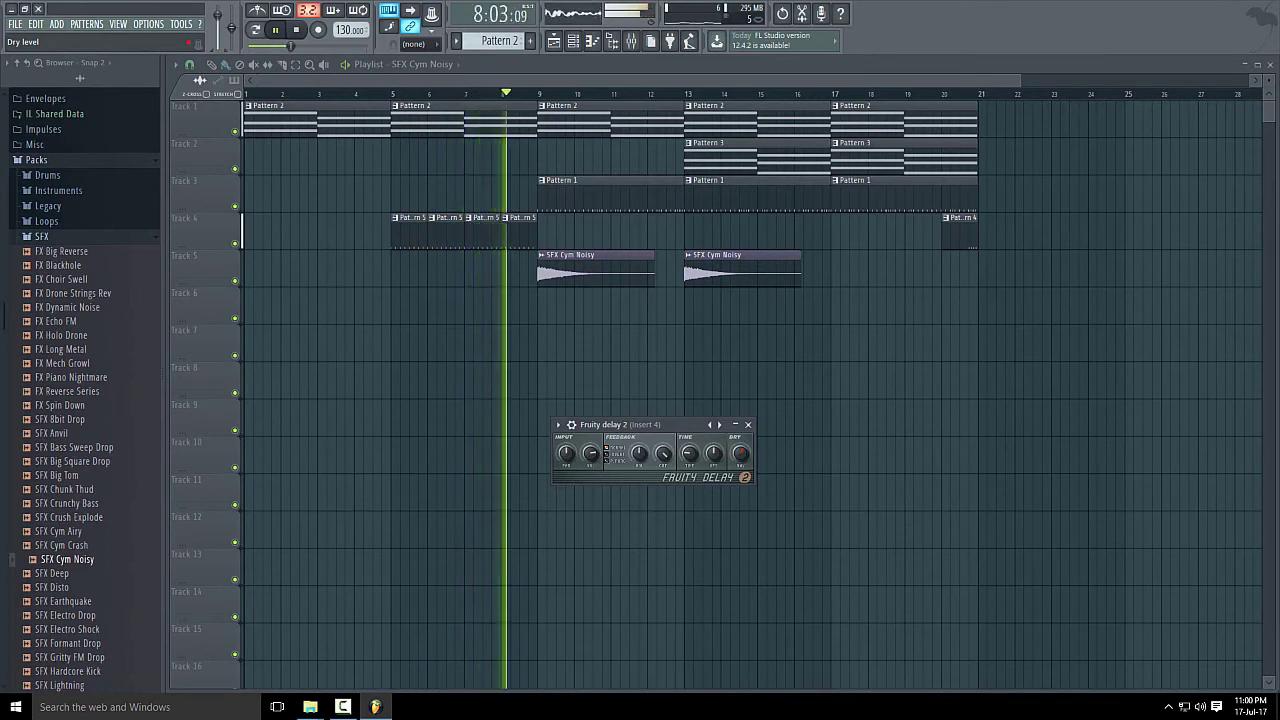
drag(741, 458, 741, 458)
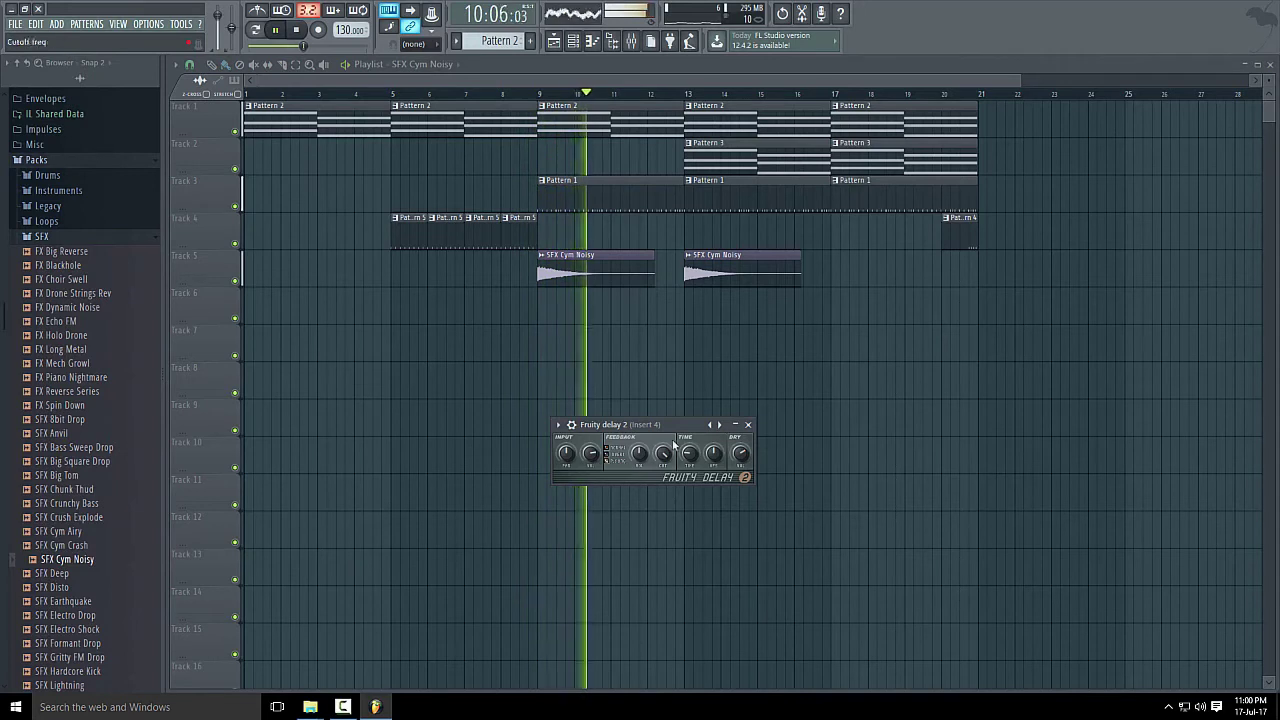
click(749, 425)
- Delete both SFX Cym Noisy clips from playlist Track 5
right_click(712, 278)
right_click(563, 262)
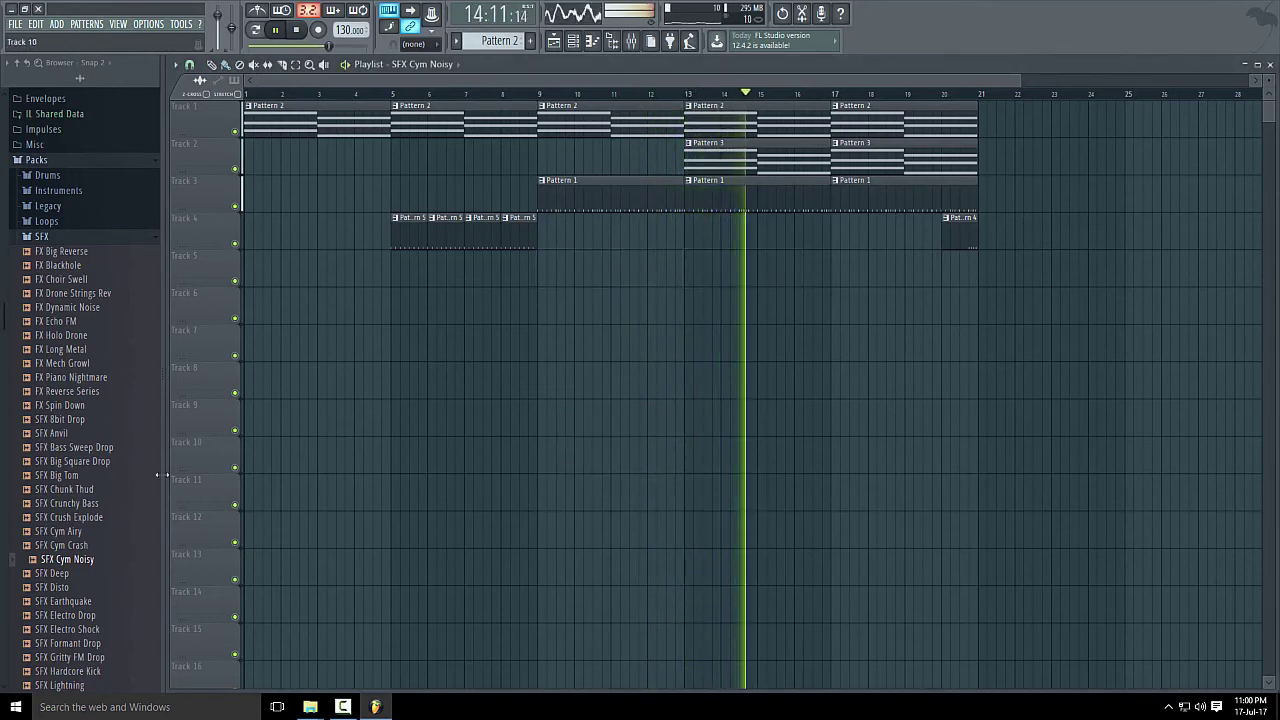
- Audition FX Big Reverse, place it on playlist Track 5, and align its end with the start of bar 9
click(78, 489)
click(68, 251)
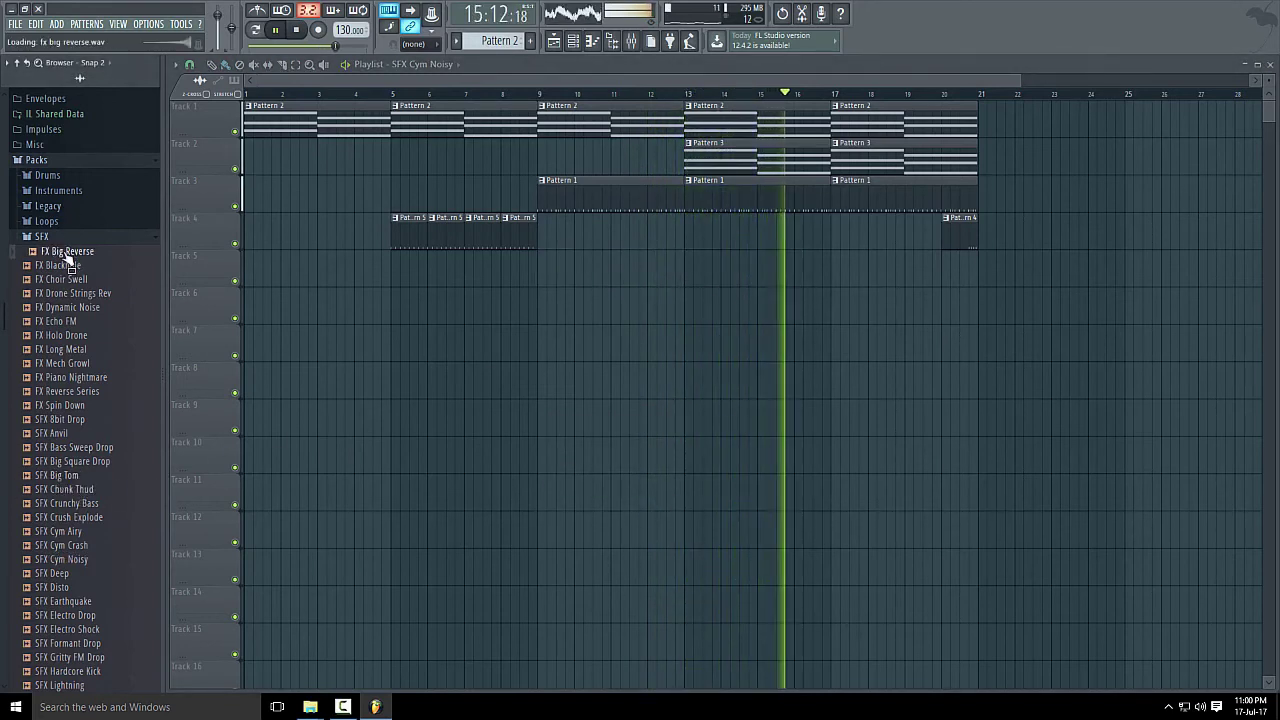
drag(64, 253, 503, 273)
ctrl+right_click(512, 279)
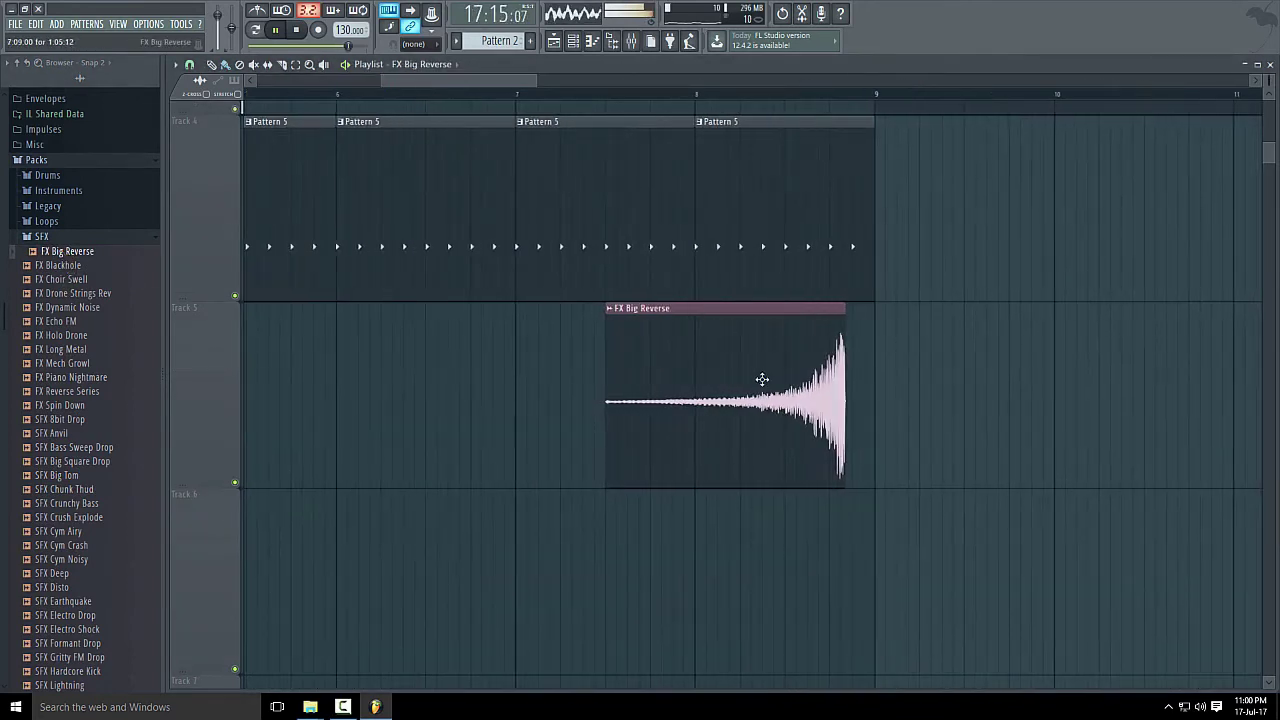
drag(762, 379, 841, 378)
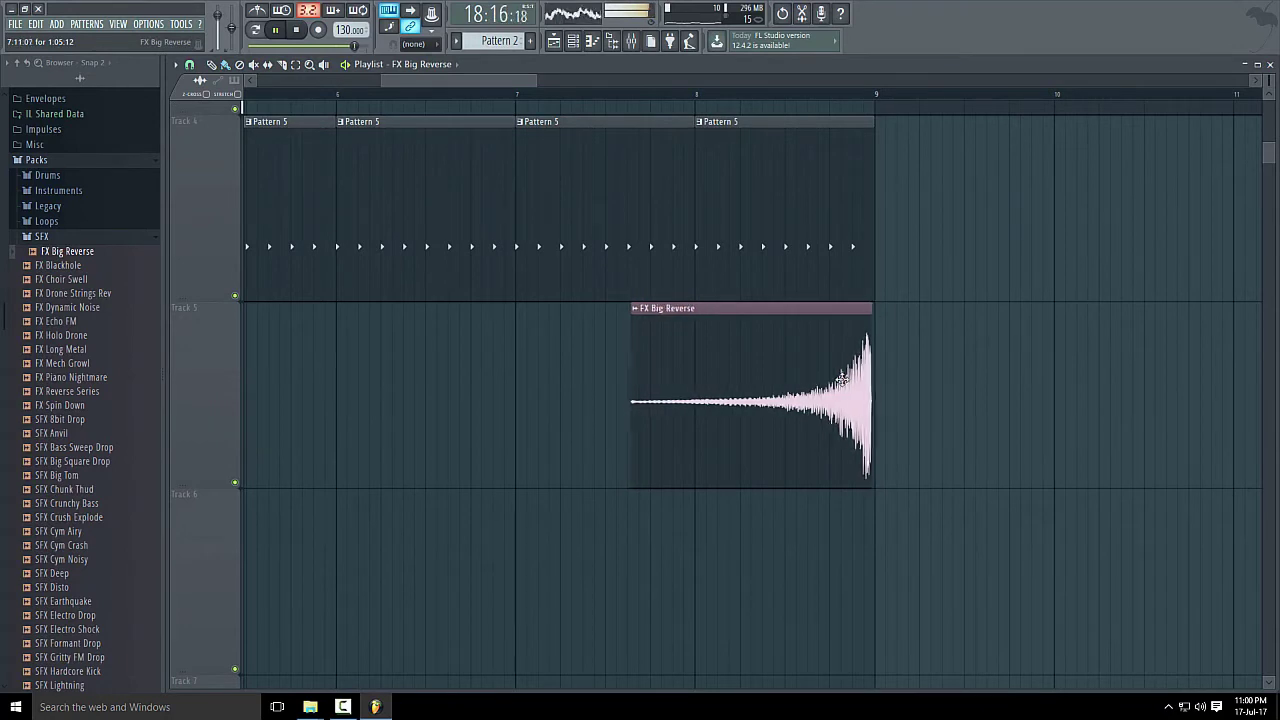
- Route the FX Big Reverse clip to mixer Insert 4 and place a second copy on playlist Track 5 ending at bar 13
double_click(843, 377)
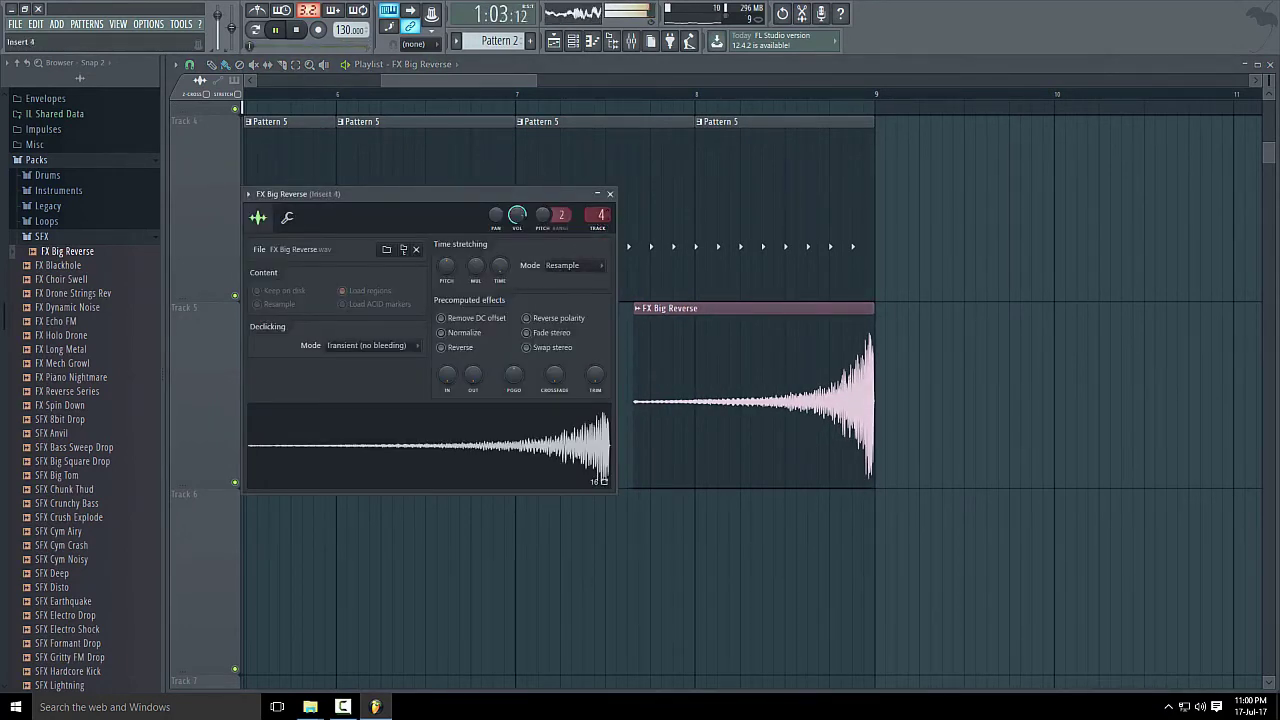
click(610, 193)
ctrl+right_click(888, 319)
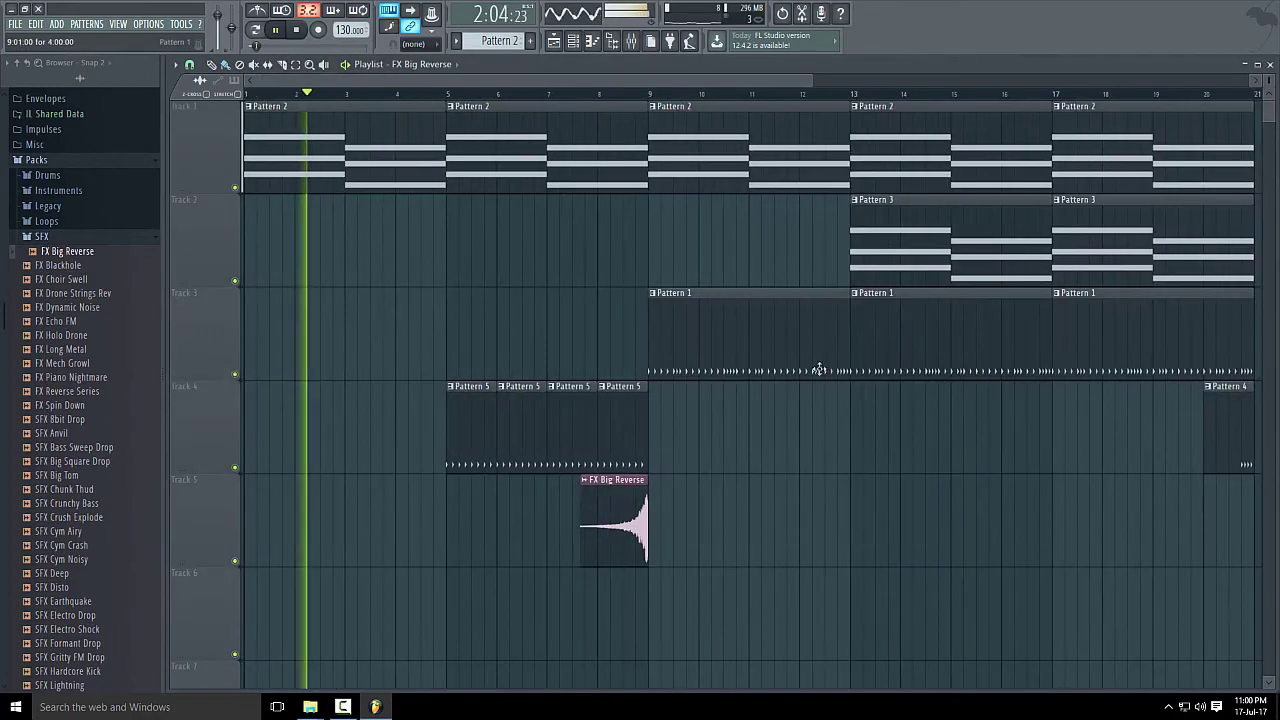
scroll(689, 356, down, 1)
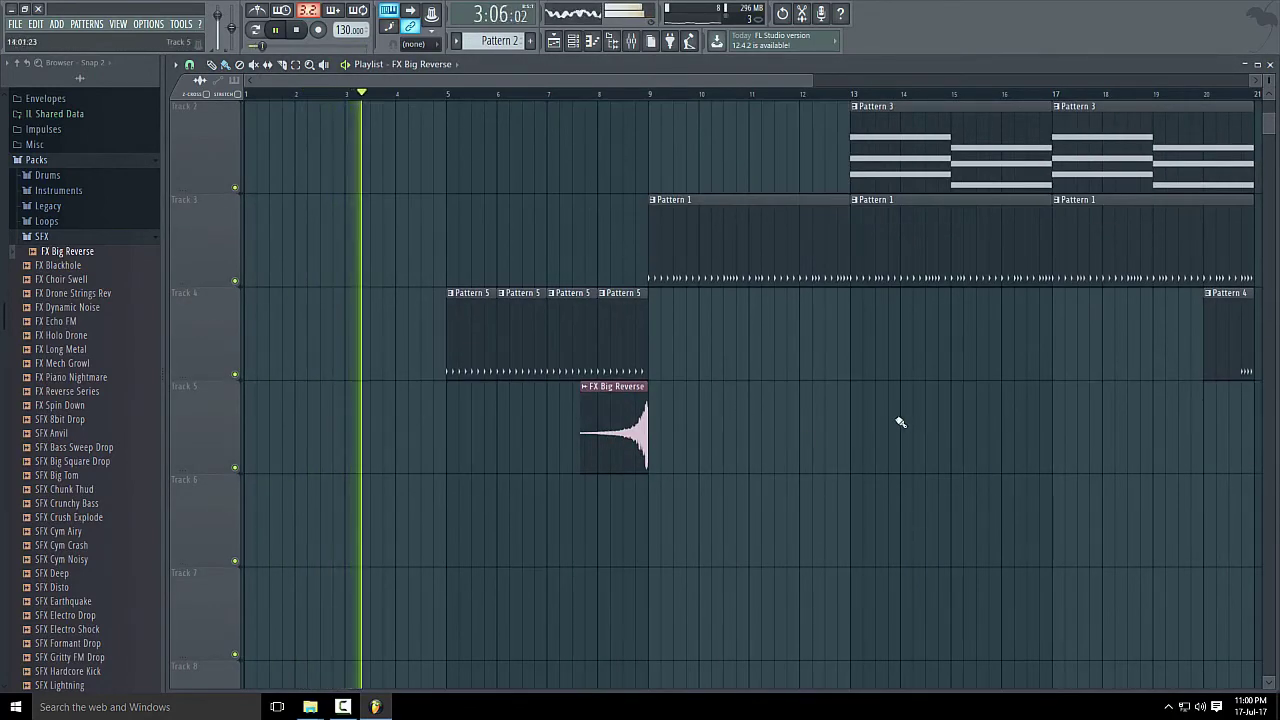
click(803, 417)
drag(849, 418, 845, 421)
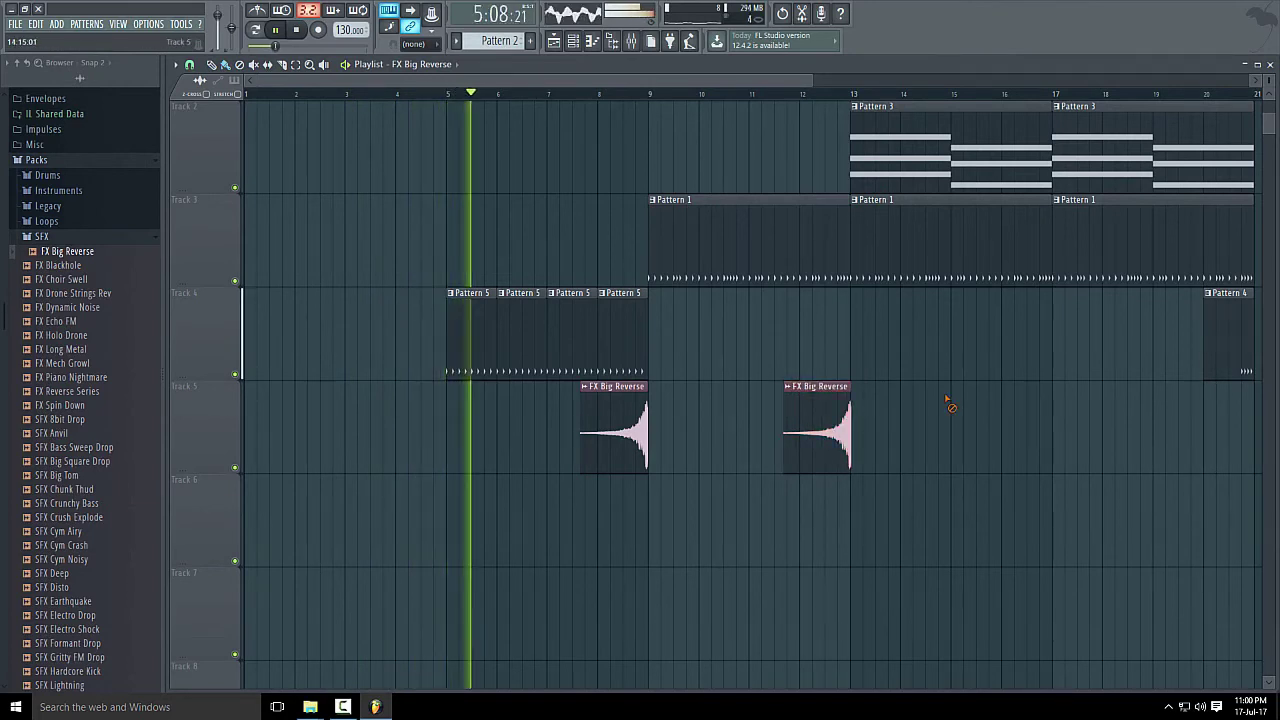
- Review the arrangement during playback up to its closing bars, then stop playback
scroll(849, 322, up, 1)
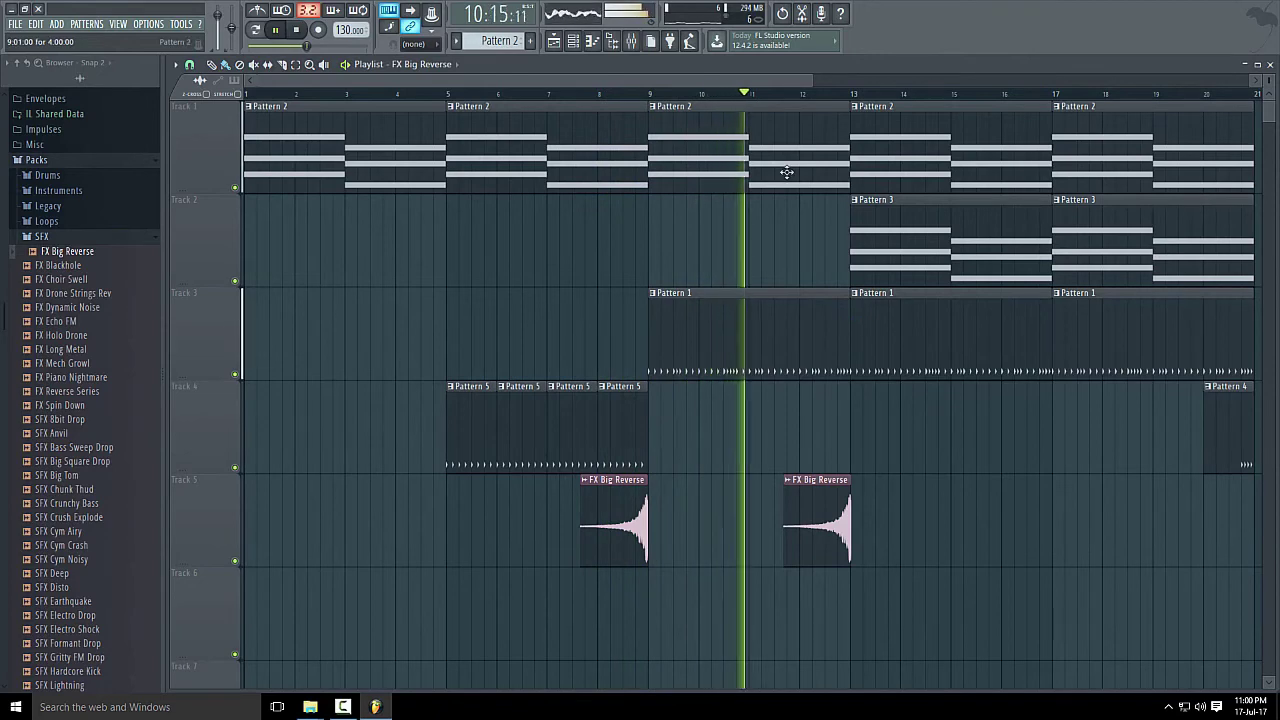
scroll(1101, 457, down, 1)
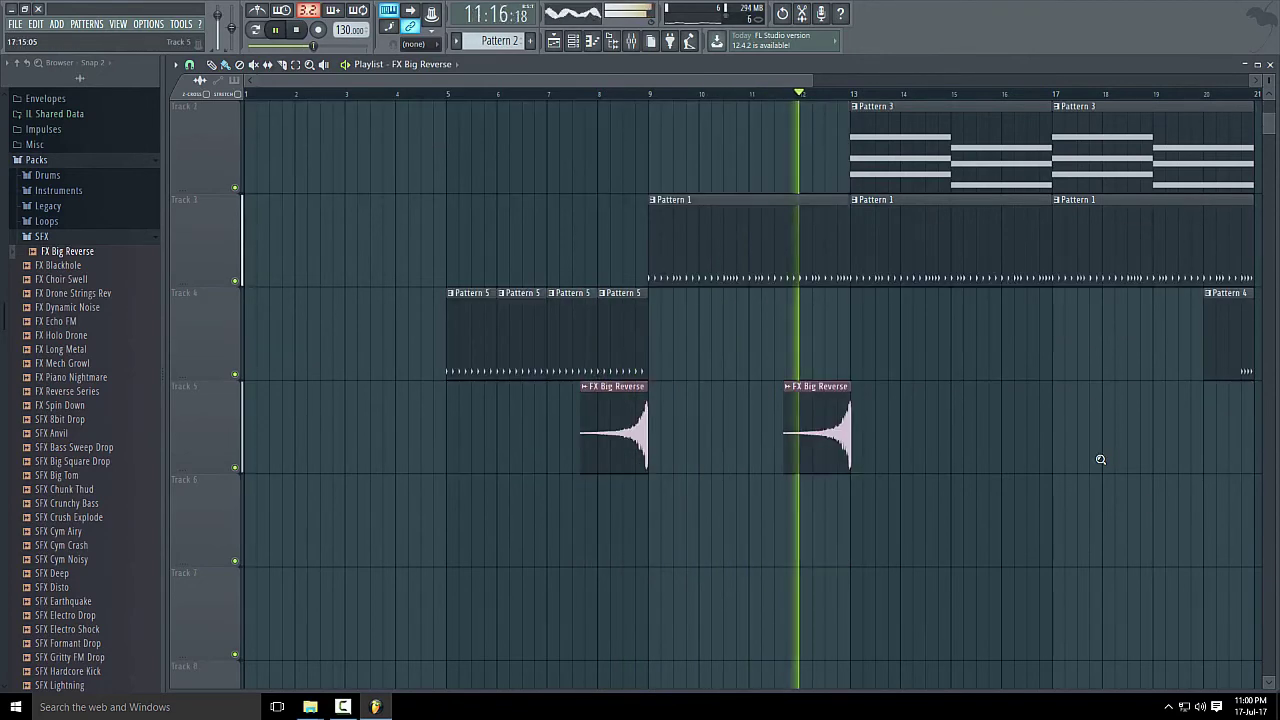
drag(810, 80, 846, 79)
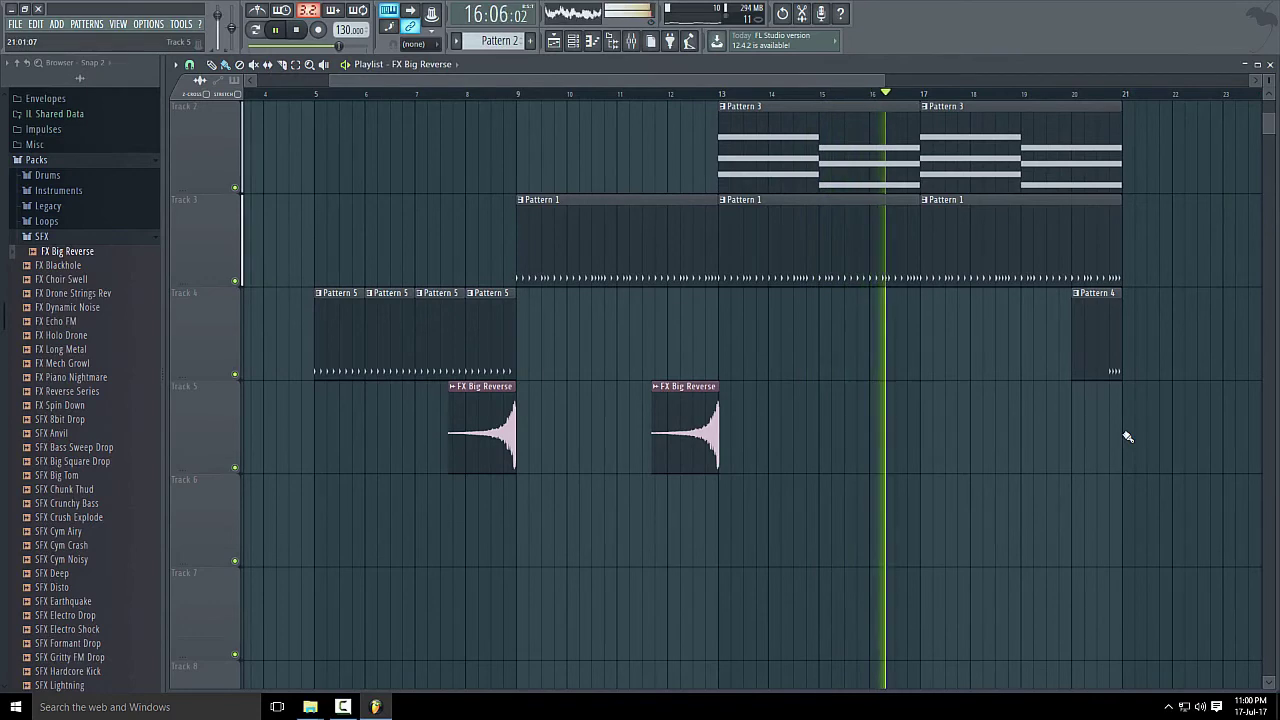
scroll(1113, 420, up, 1)
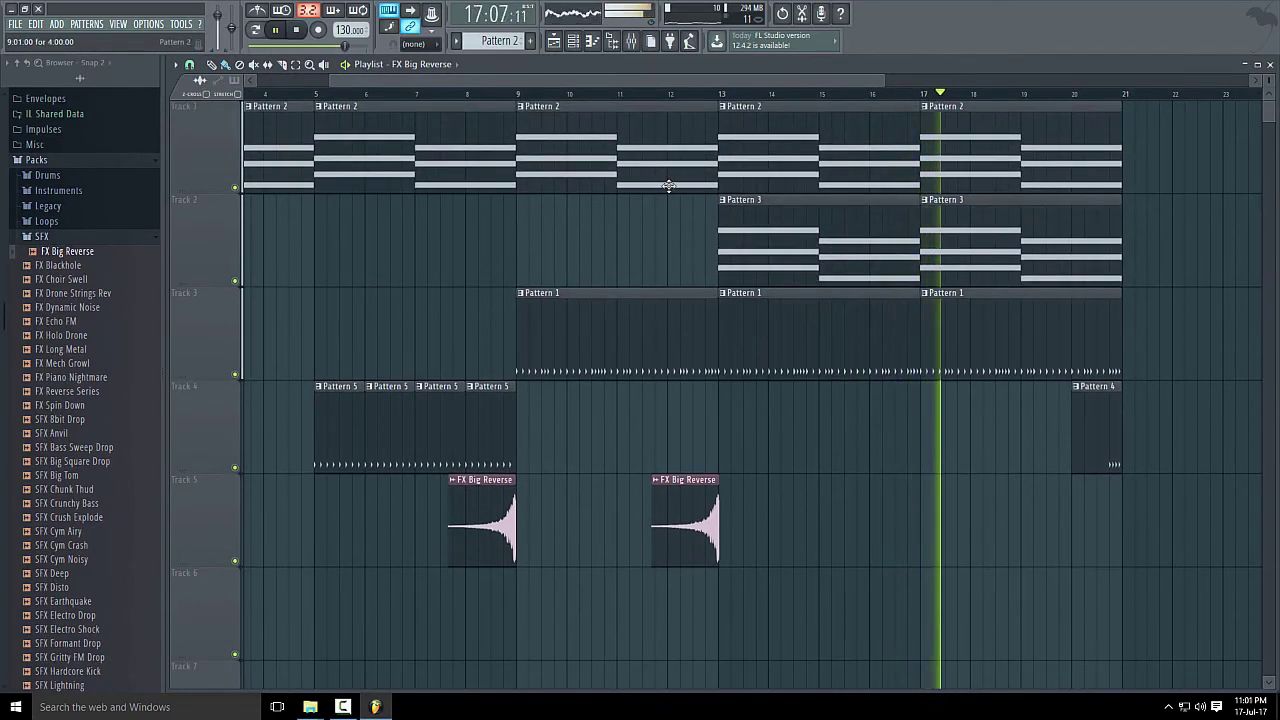
key(space)
- Show all channels in the channel rack, replace the first reFX Nexus channel with FL Keys, and start playback
click(568, 42)
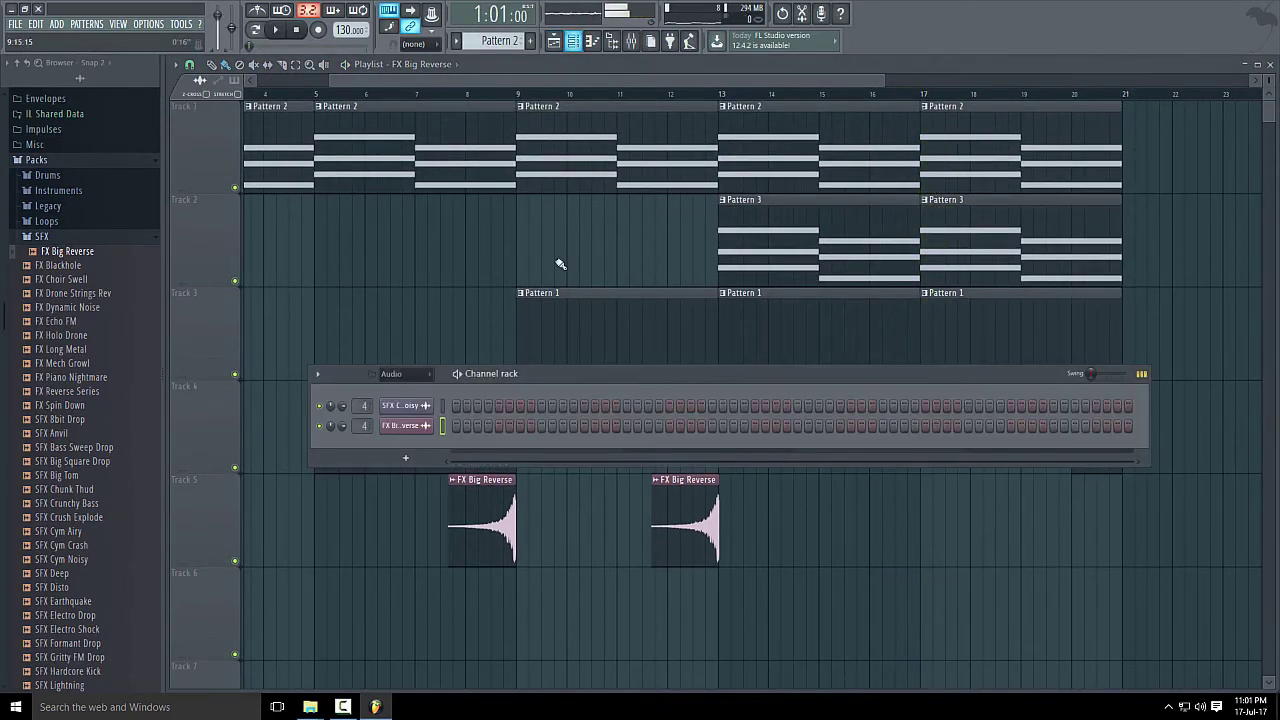
click(401, 392)
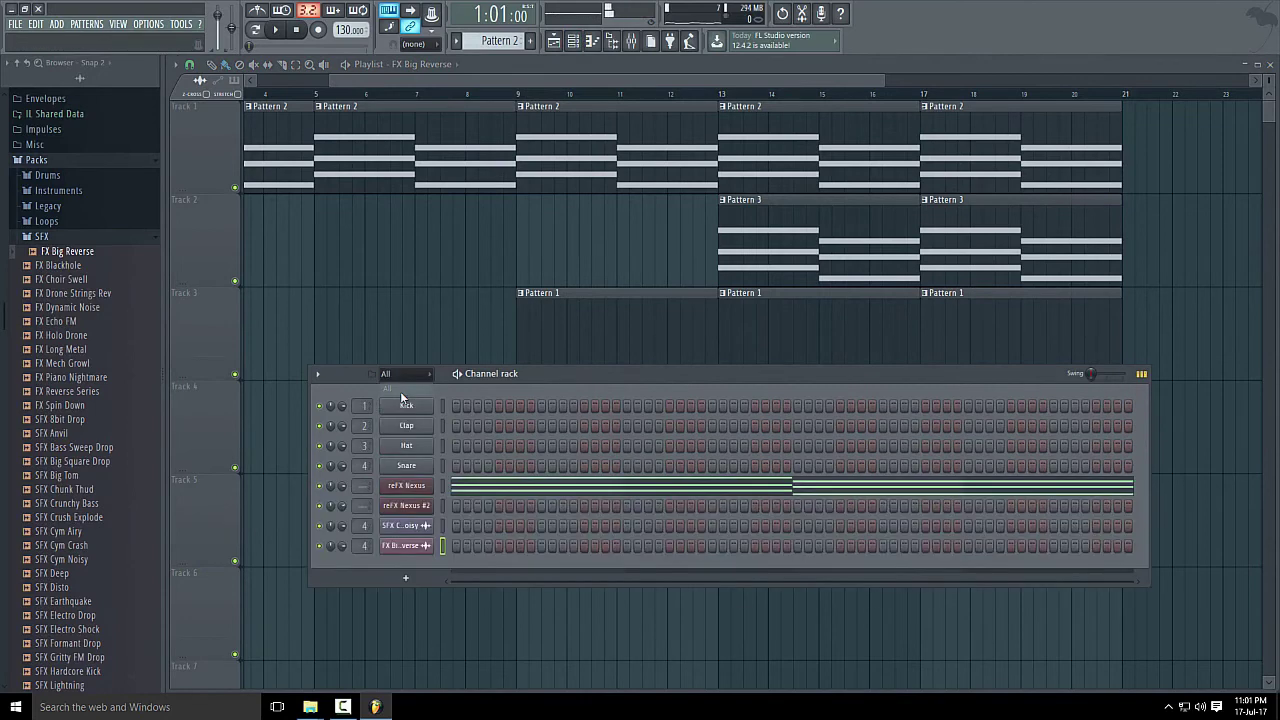
click(406, 486)
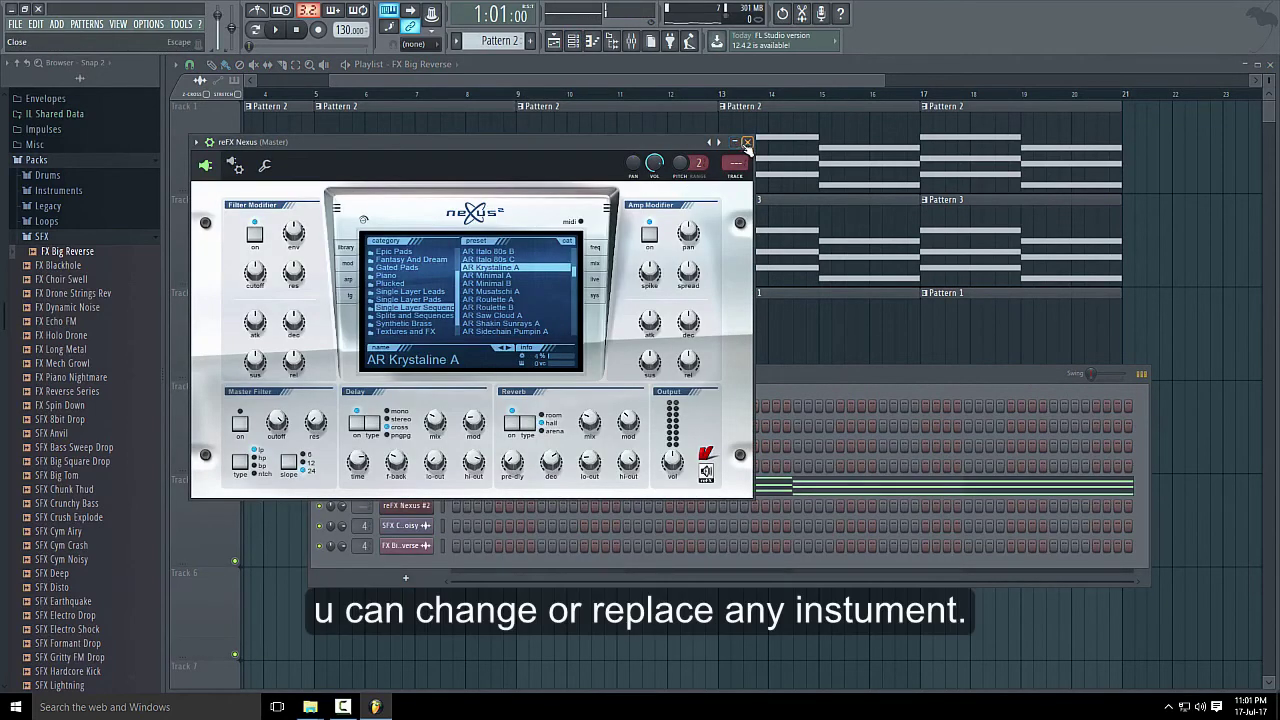
click(747, 142)
right_click(397, 487)
mouse_move(462, 556)
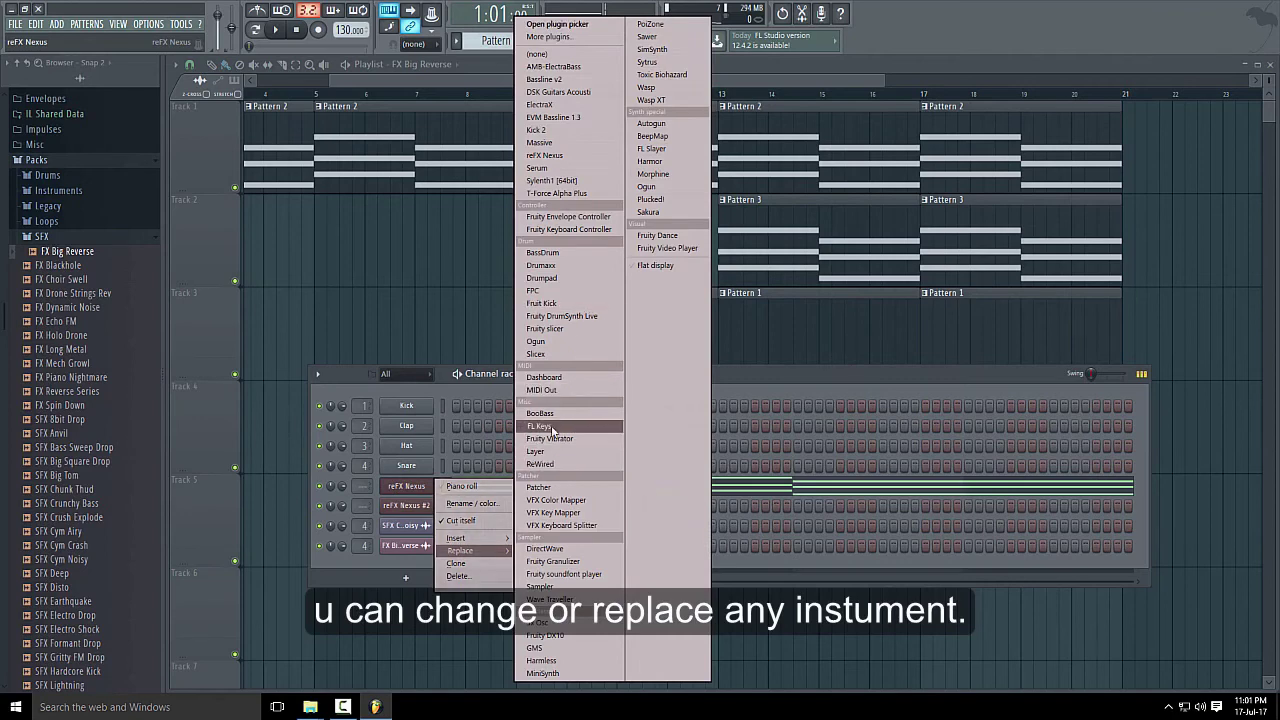
click(548, 427)
key(space)
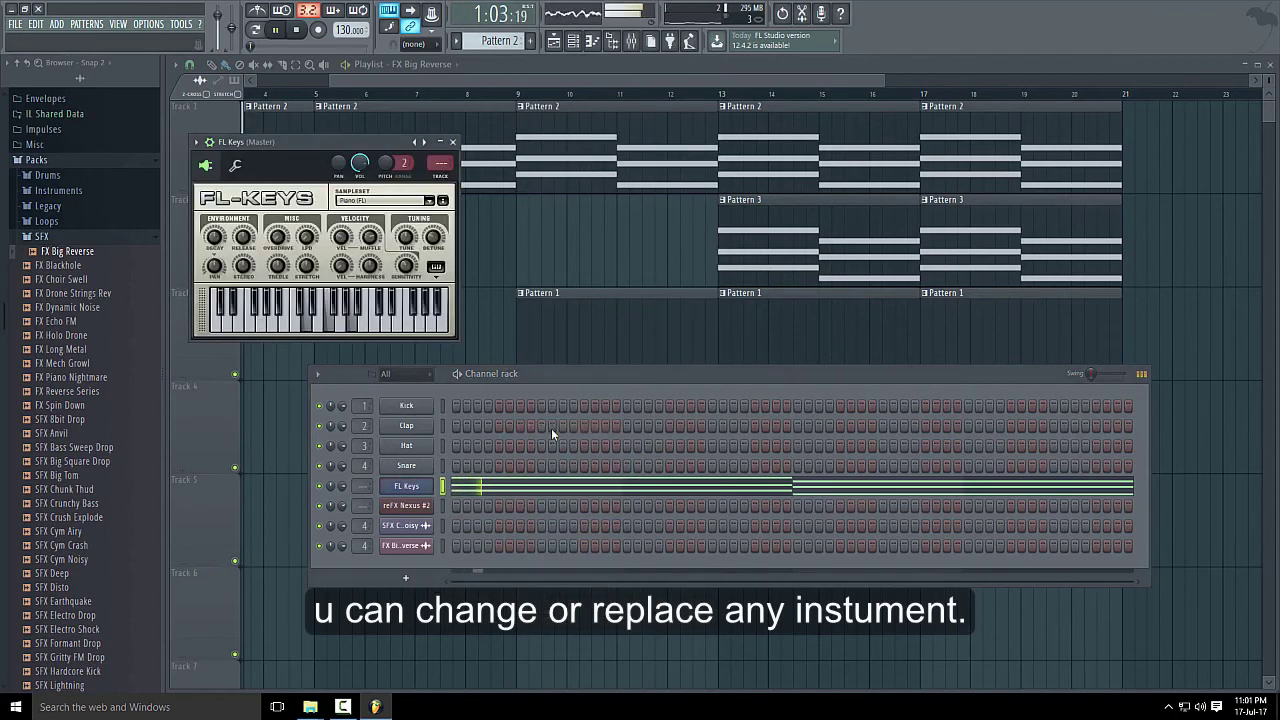
- Adjust the echo delay feed in the FL Keys channel settings during playback and close the plugin window
click(238, 166)
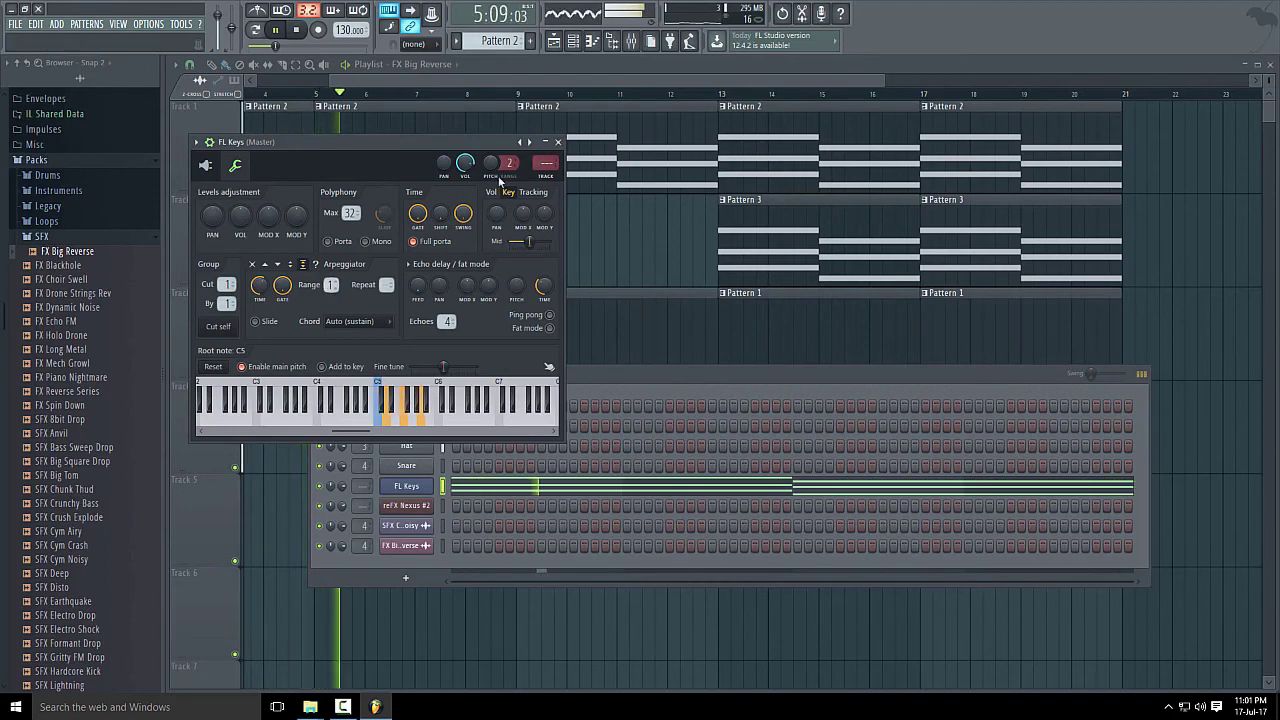
click(558, 142)
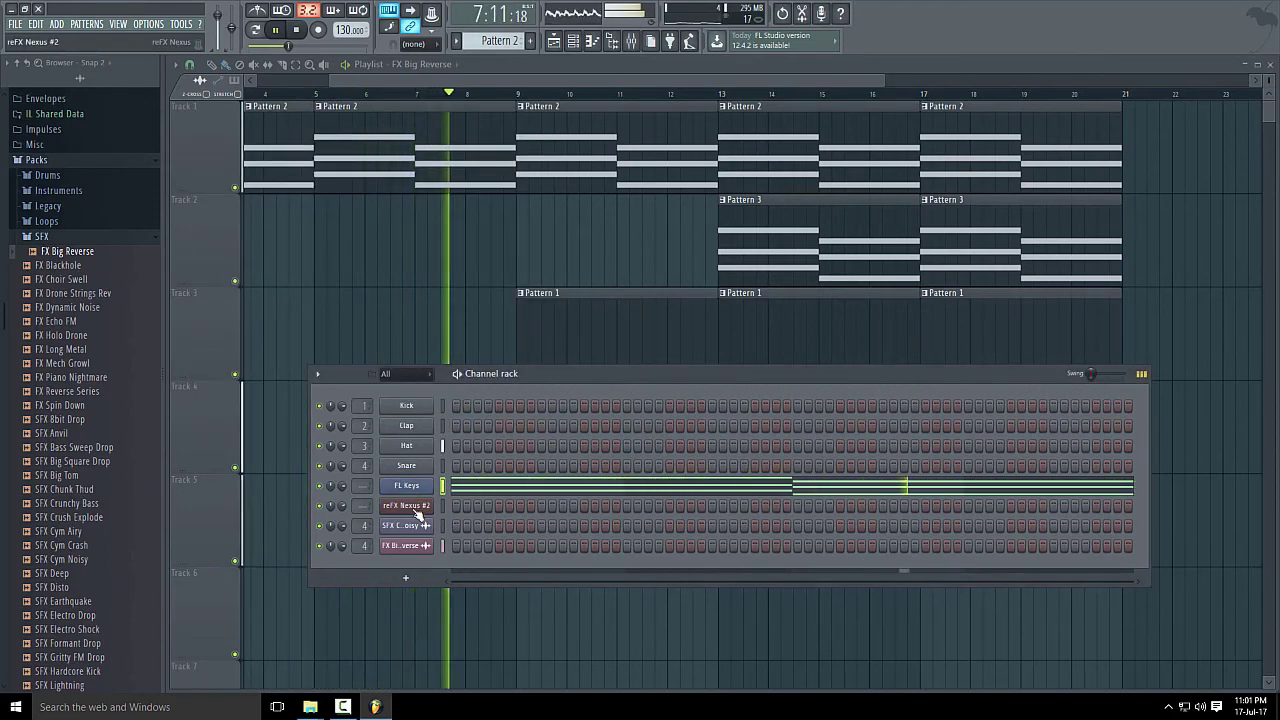
drag(622, 373, 600, 347)
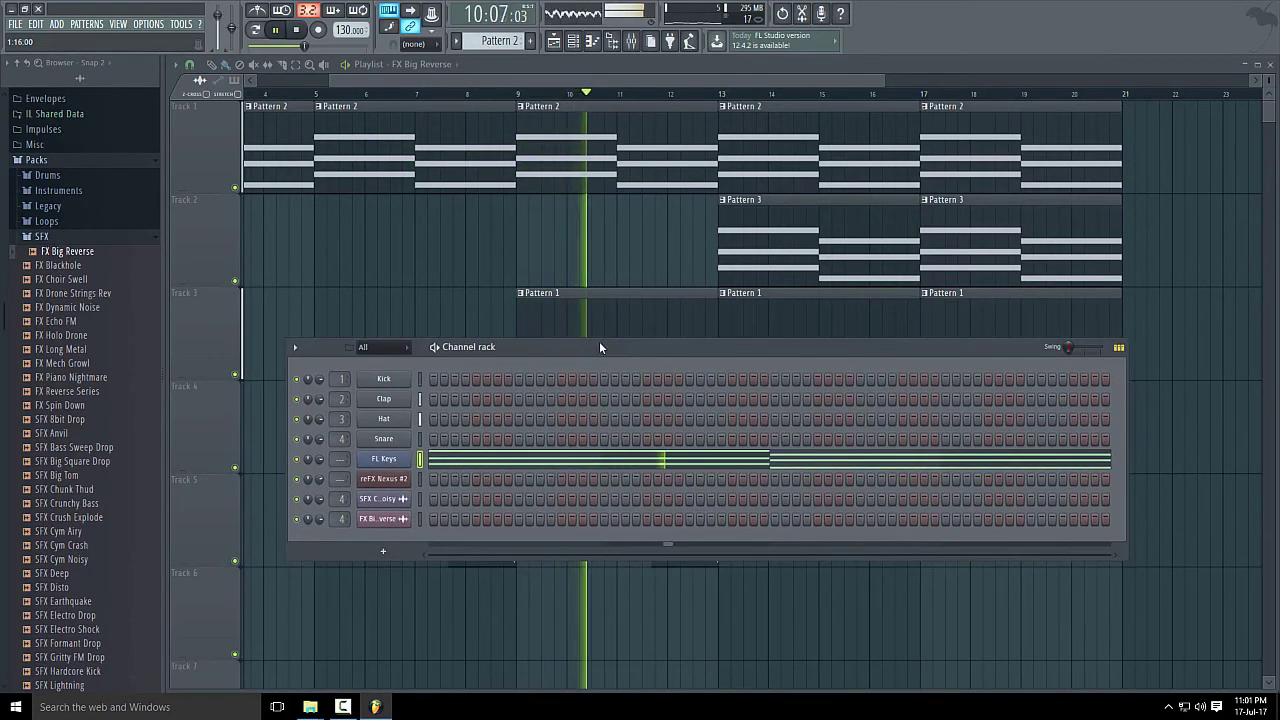
click(384, 459)
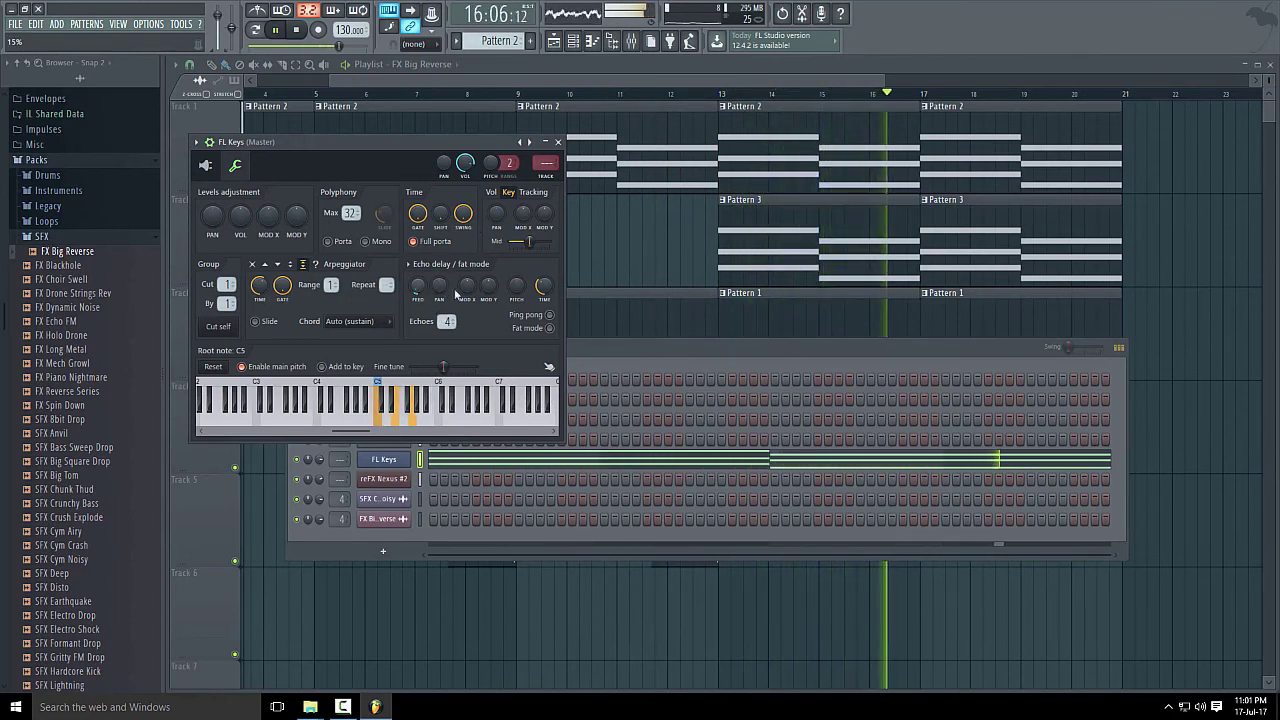
click(558, 142)
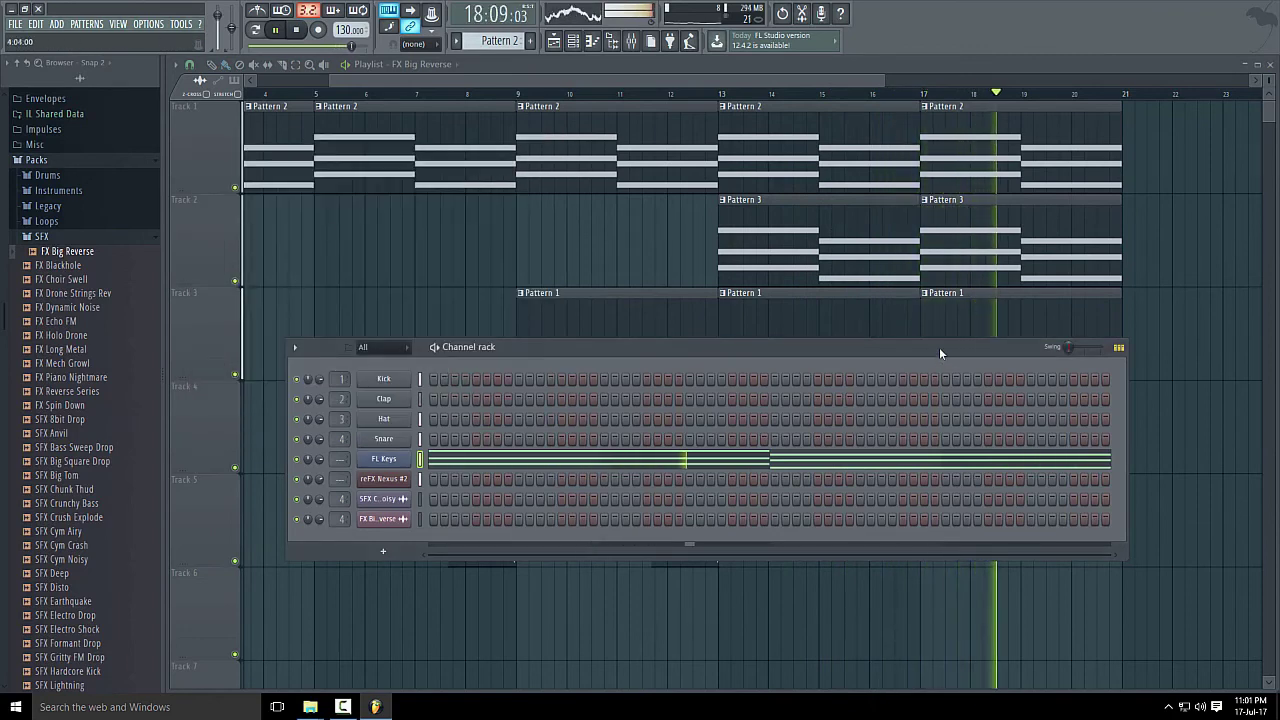
drag(939, 347, 986, 364)
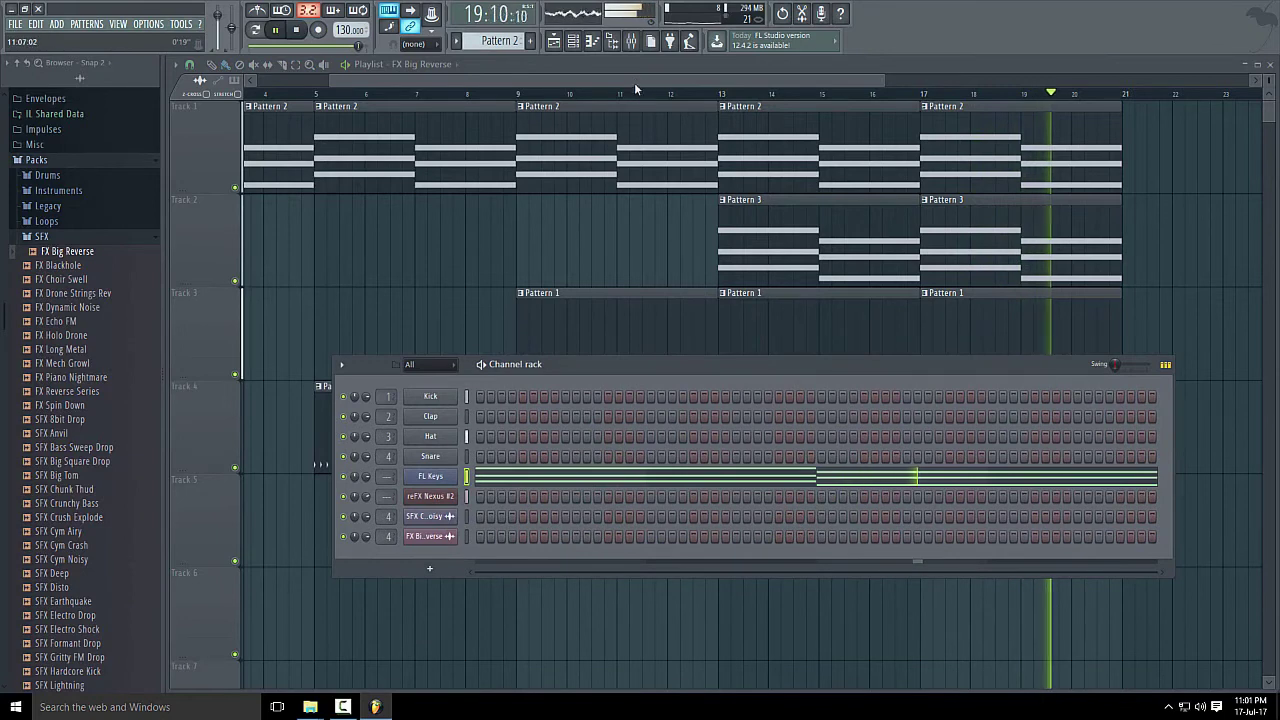
- Try portamento on the FL Keys channel, switch it off, restart playback from the beginning, and close the plugin window
drag(635, 81, 779, 103)
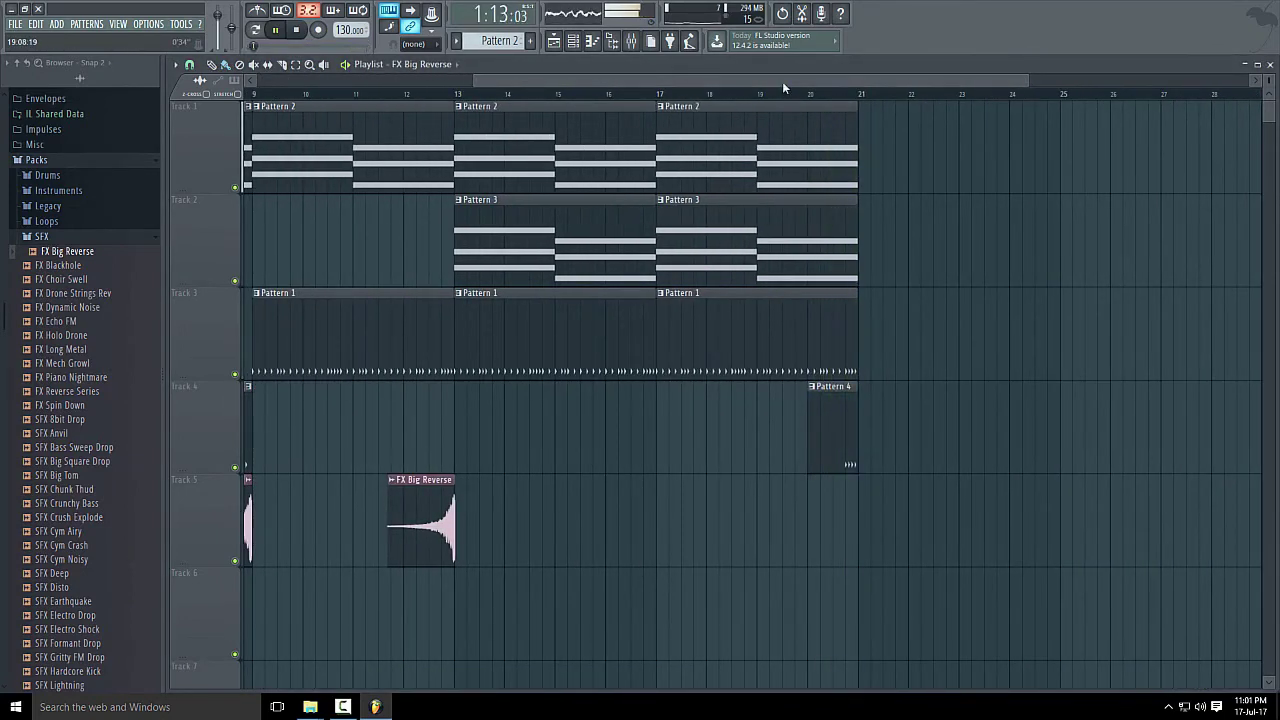
click(573, 41)
click(432, 477)
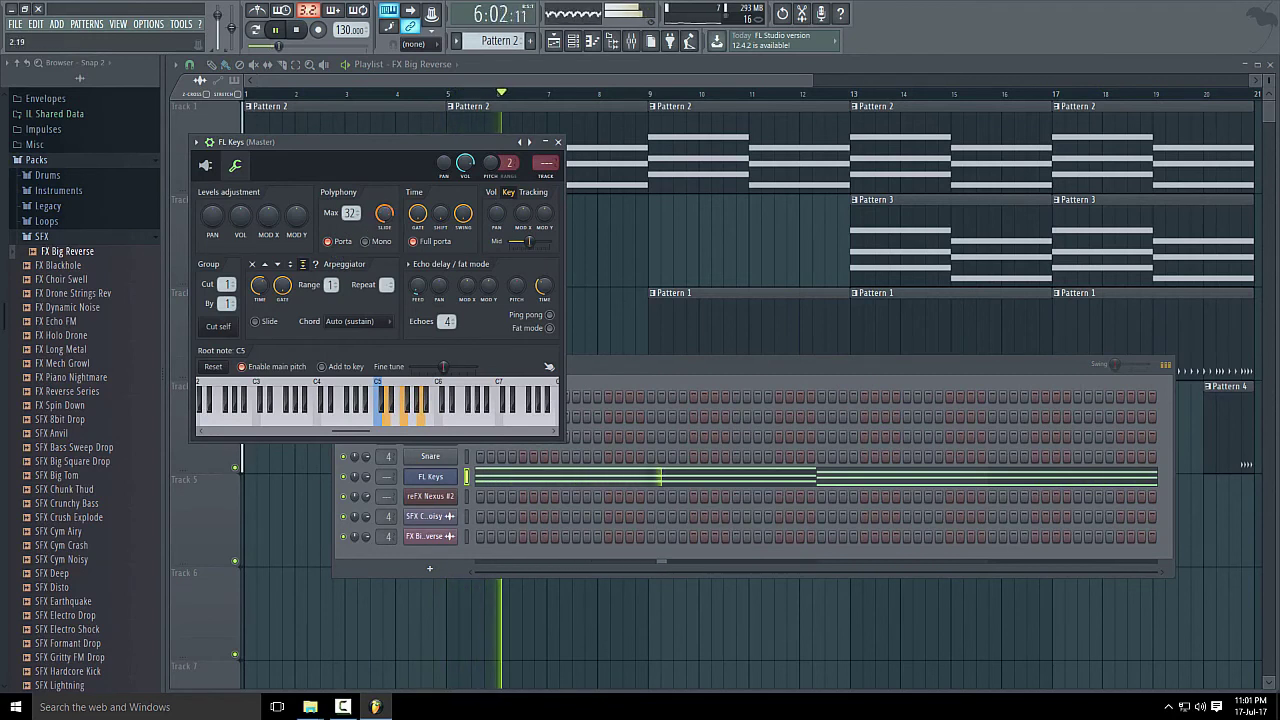
click(340, 245)
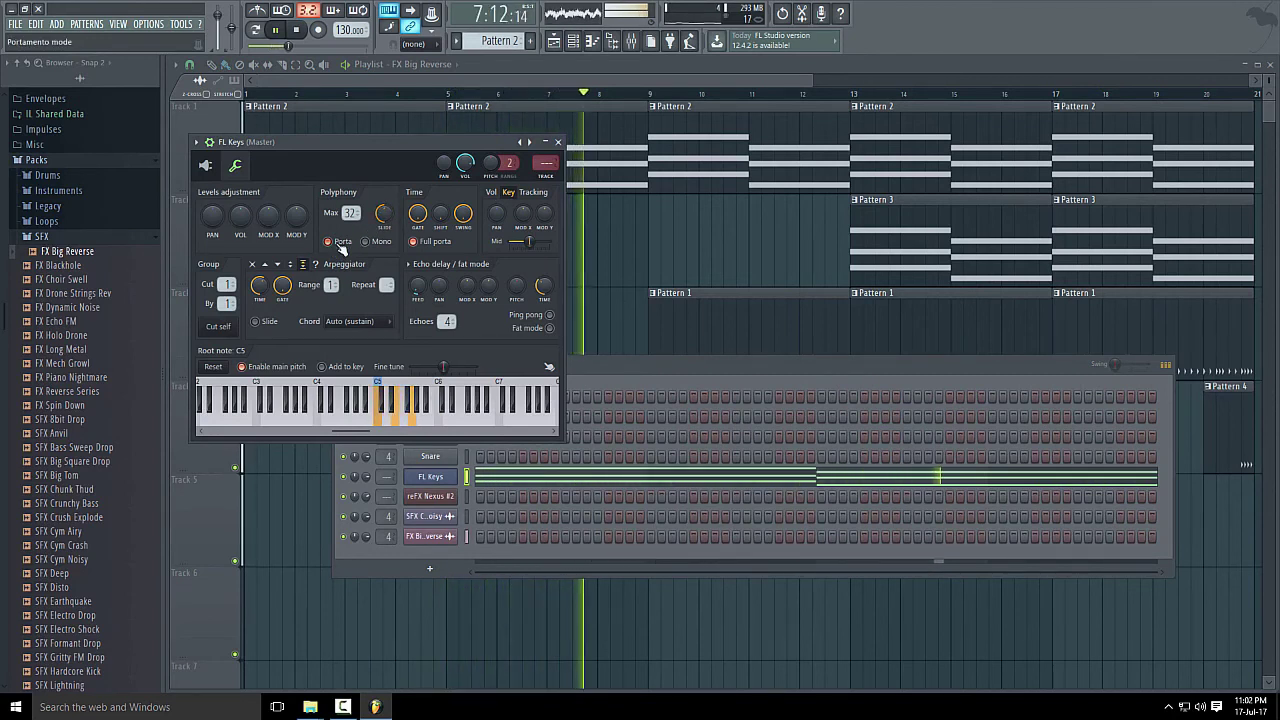
click(265, 322)
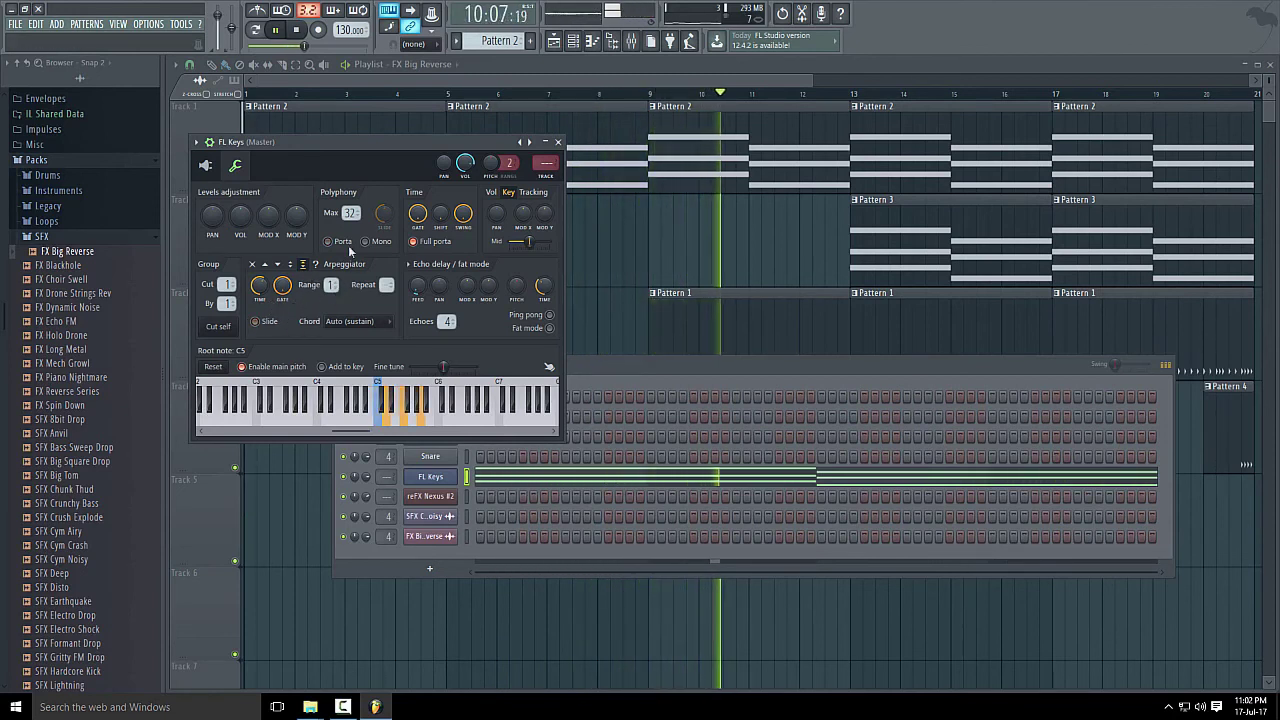
key(space)
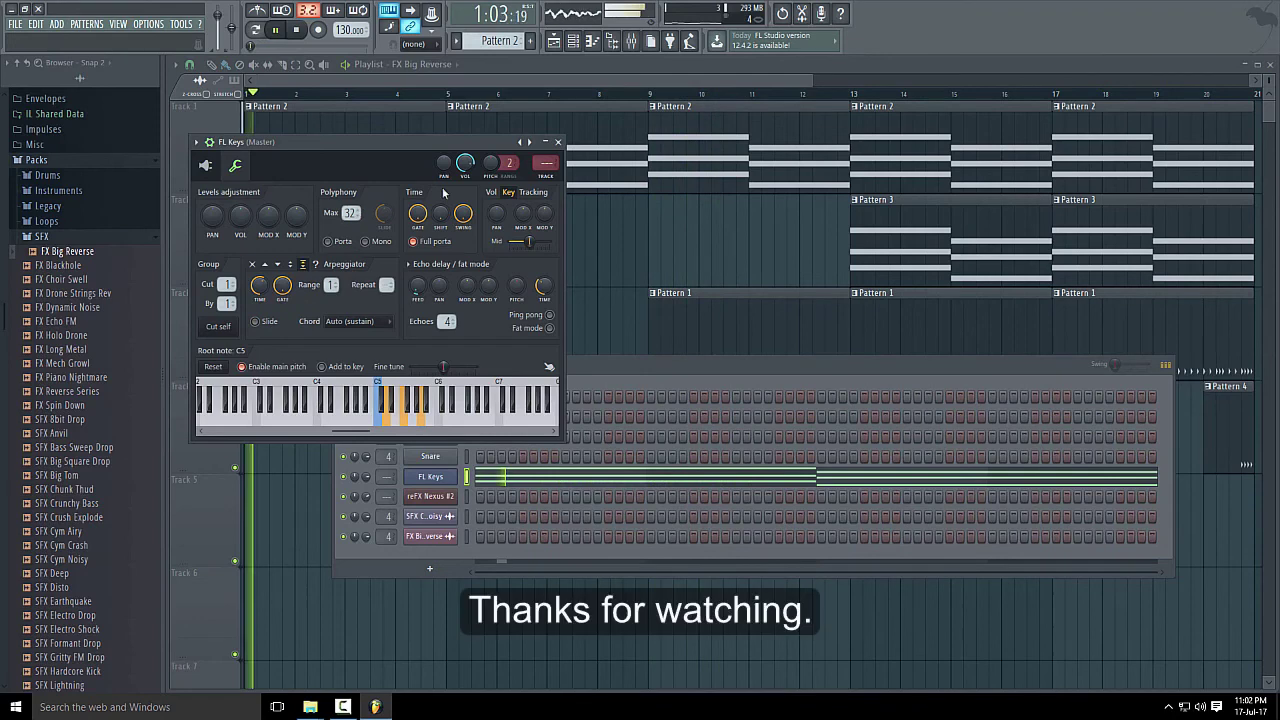
click(557, 142)
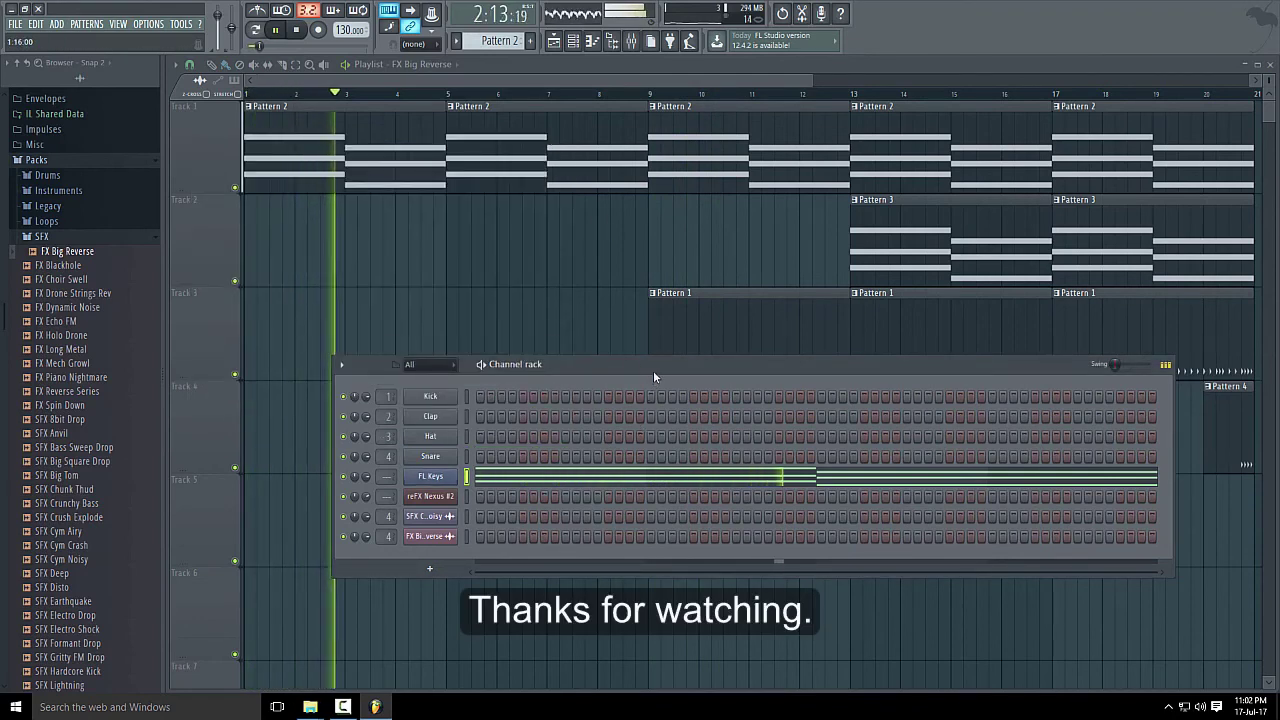
drag(654, 376, 630, 576)
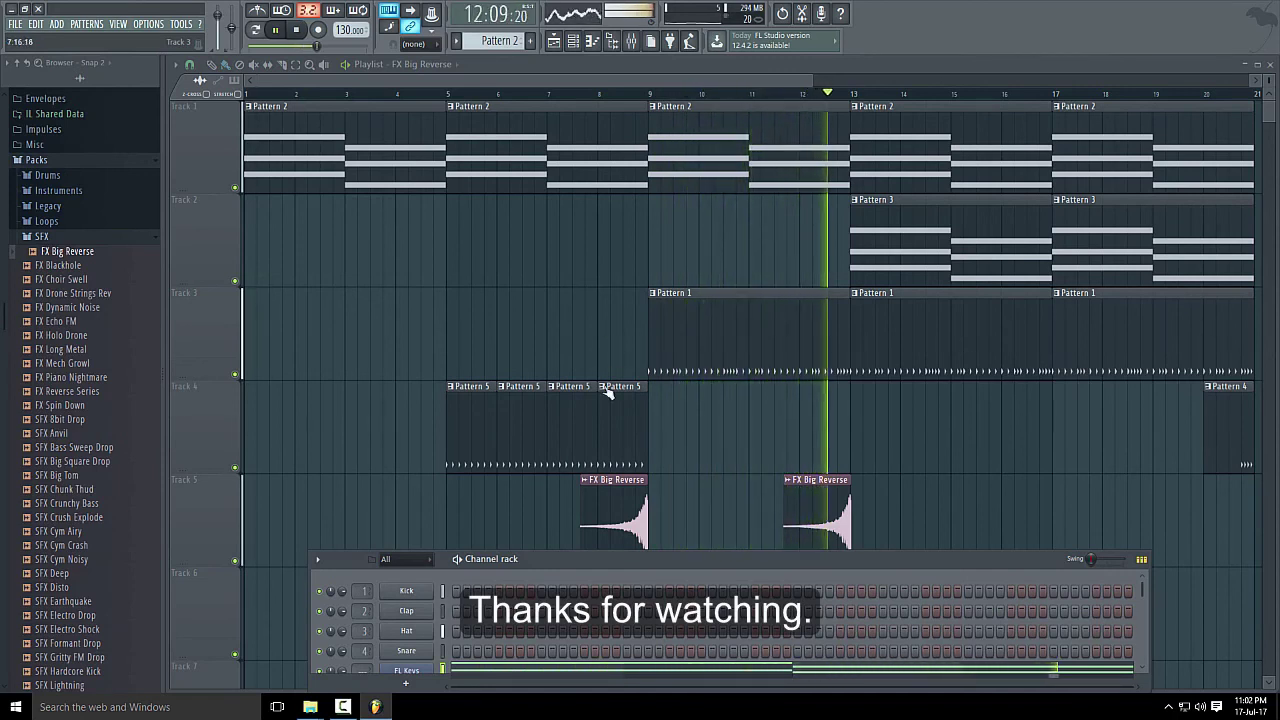
drag(575, 558, 593, 349)
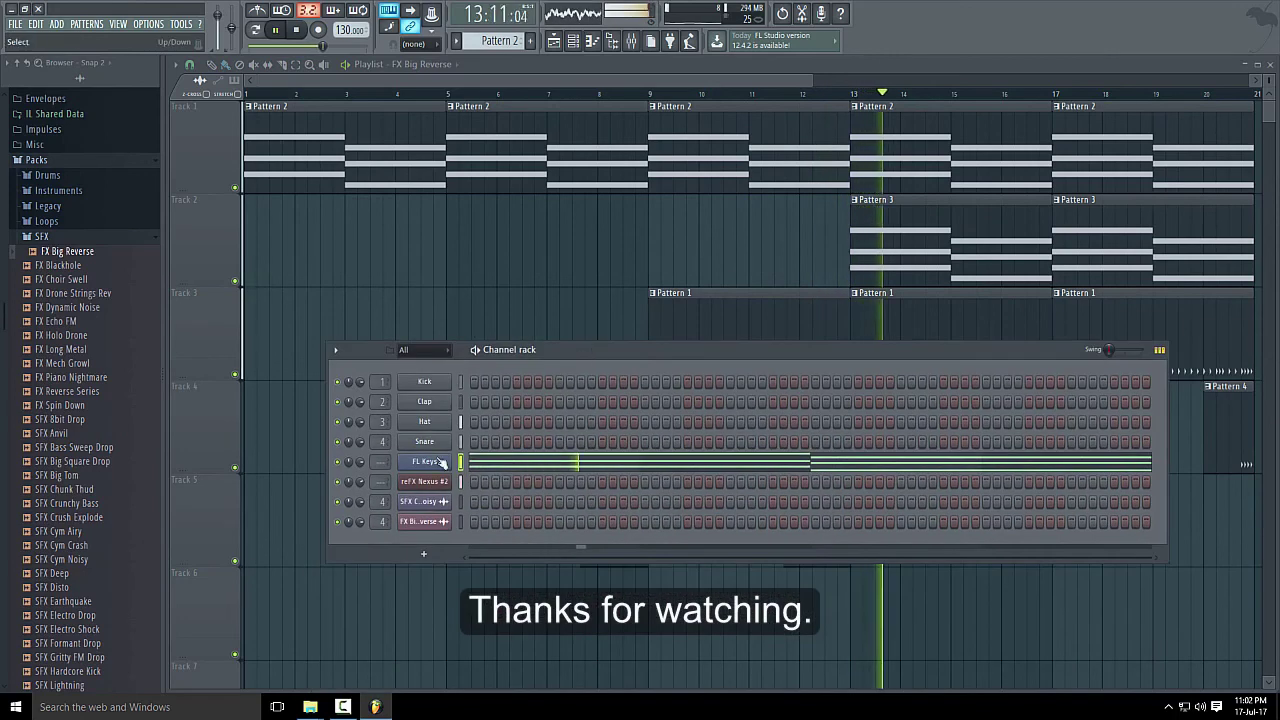